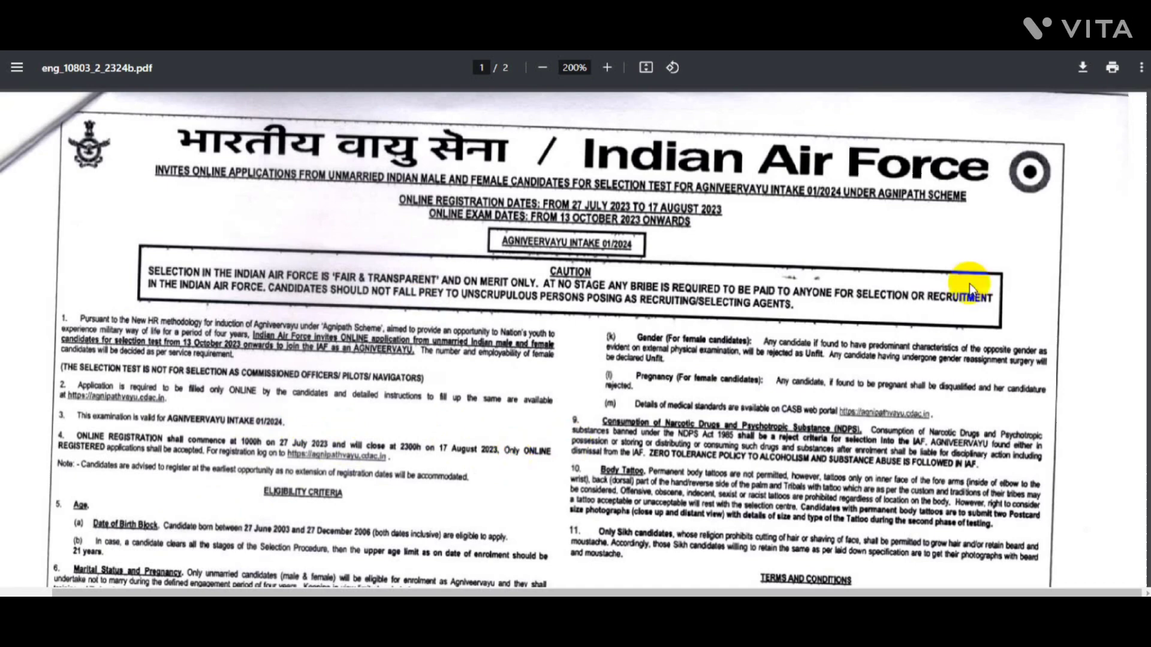
# Scroll down through the notification PDF's eligibility and terms sections
pyautogui.scroll(-7, 959, 288)
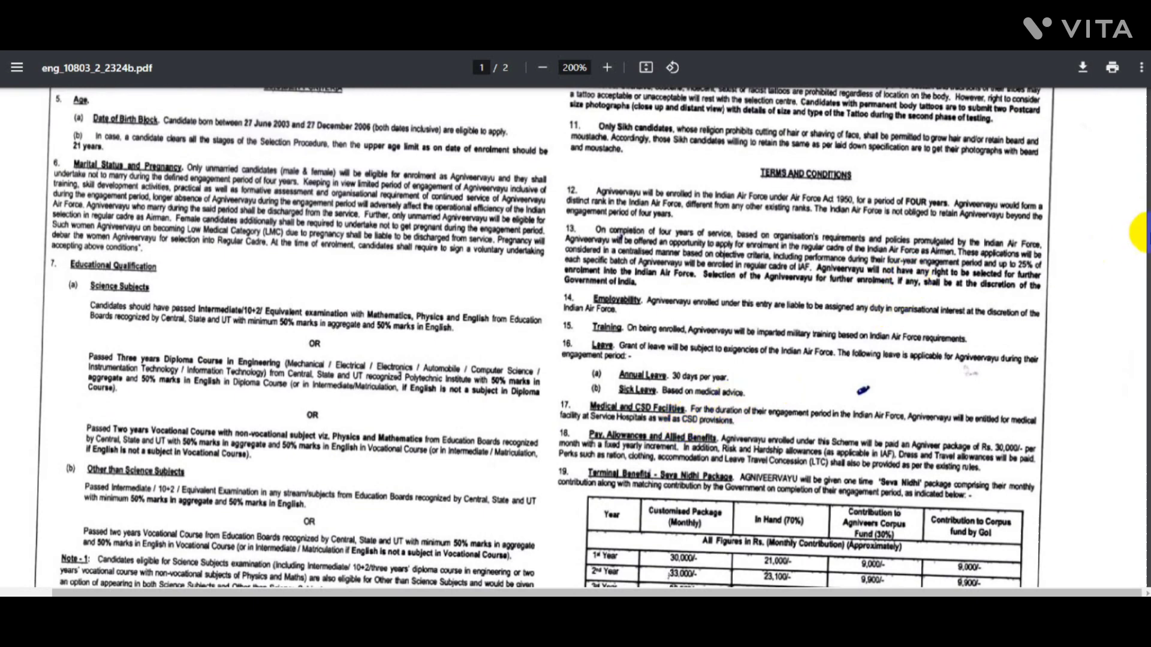
pyautogui.scroll(-1, 1136, 233)
pyautogui.scroll(-8, 576, 338)
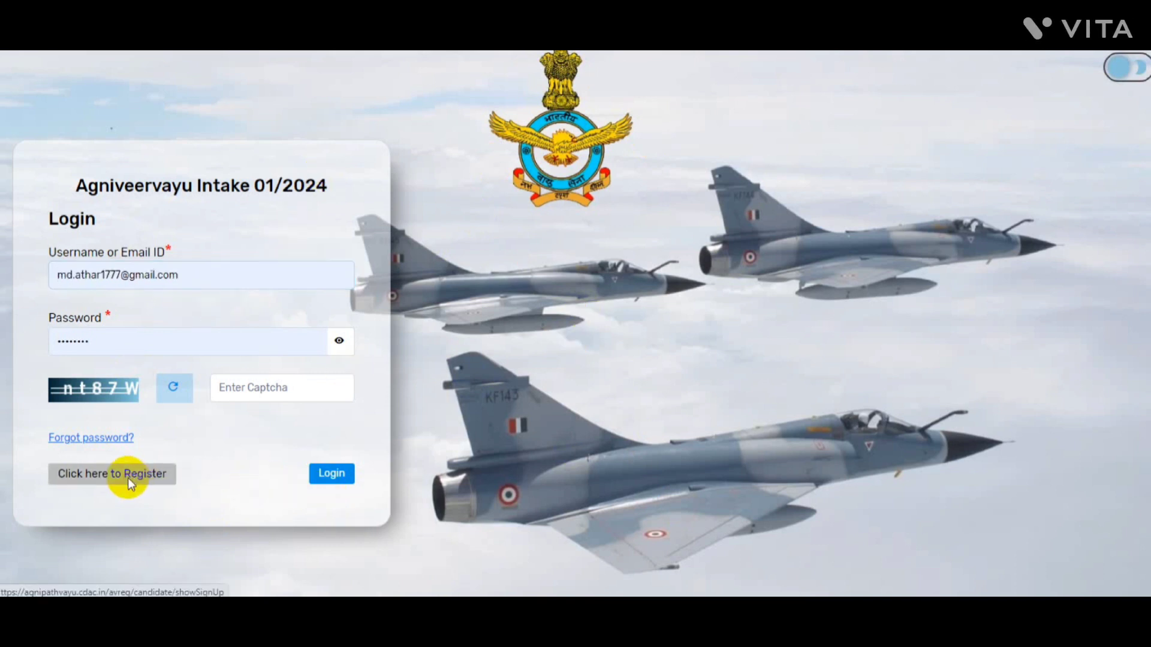
# Open the Create Account form and enter the candidate's name and e-mail ID
pyautogui.click(111, 474)
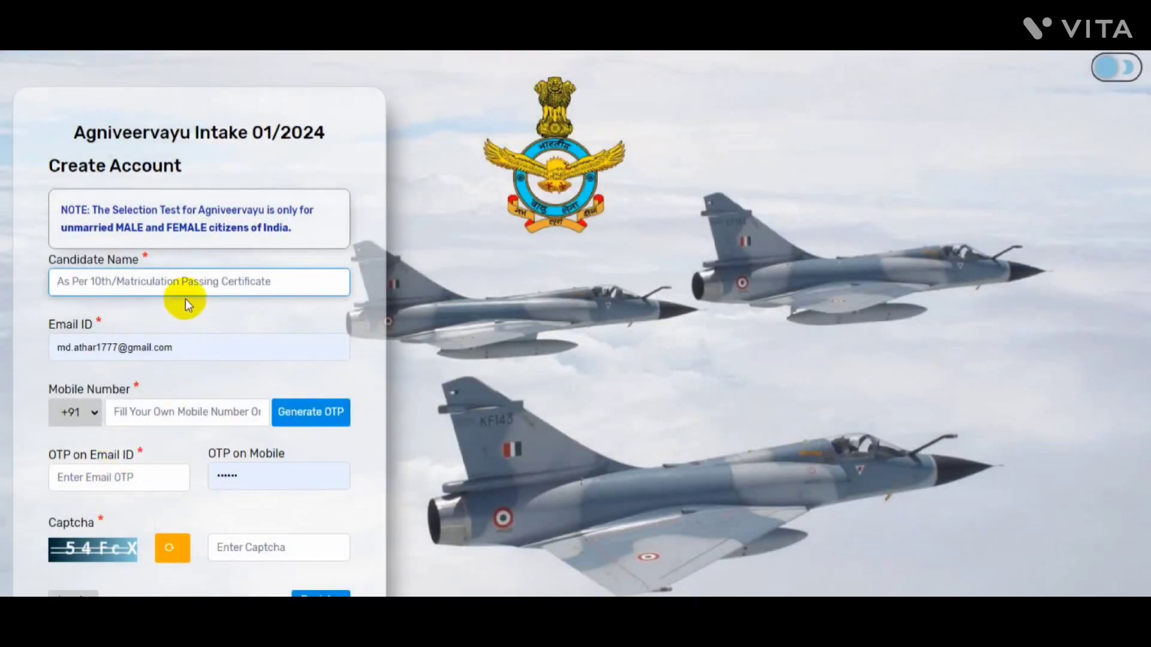
pyautogui.click(186, 292)
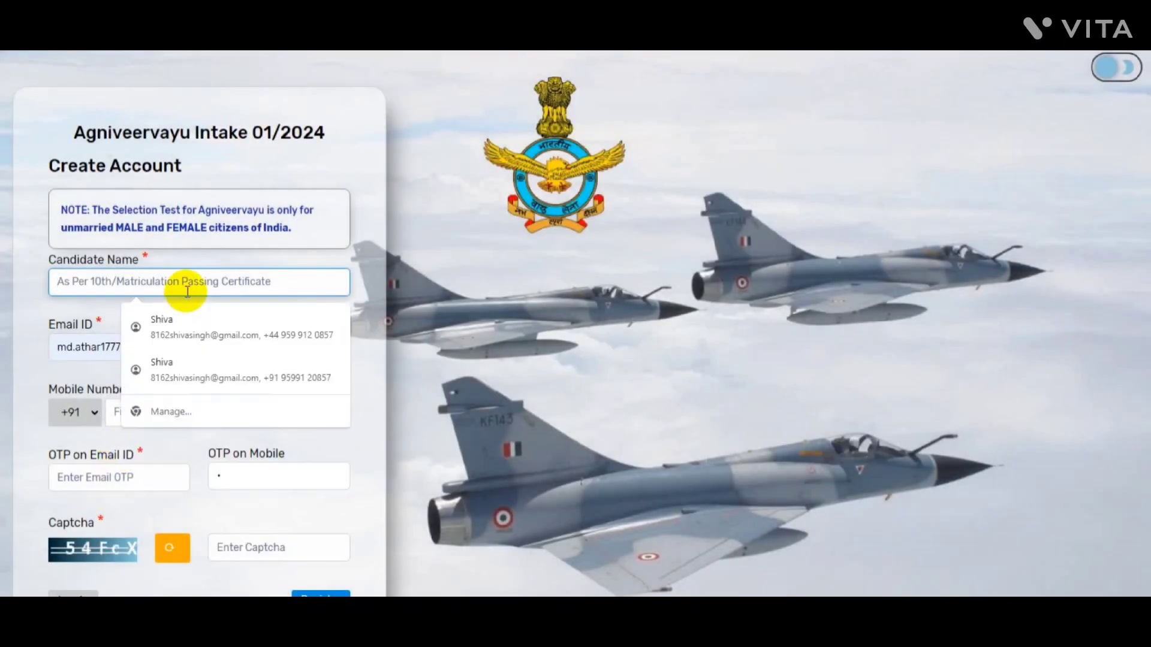
pyautogui.write('SHIVA')
pyautogui.press('Tab')
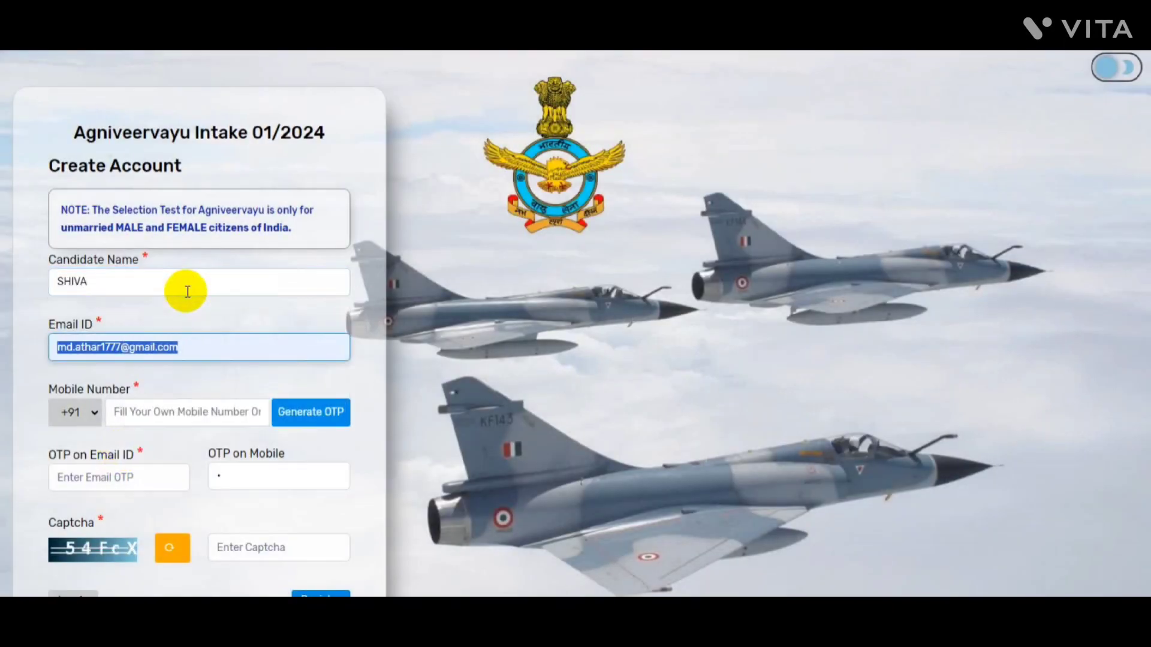
pyautogui.press('BackSpace')
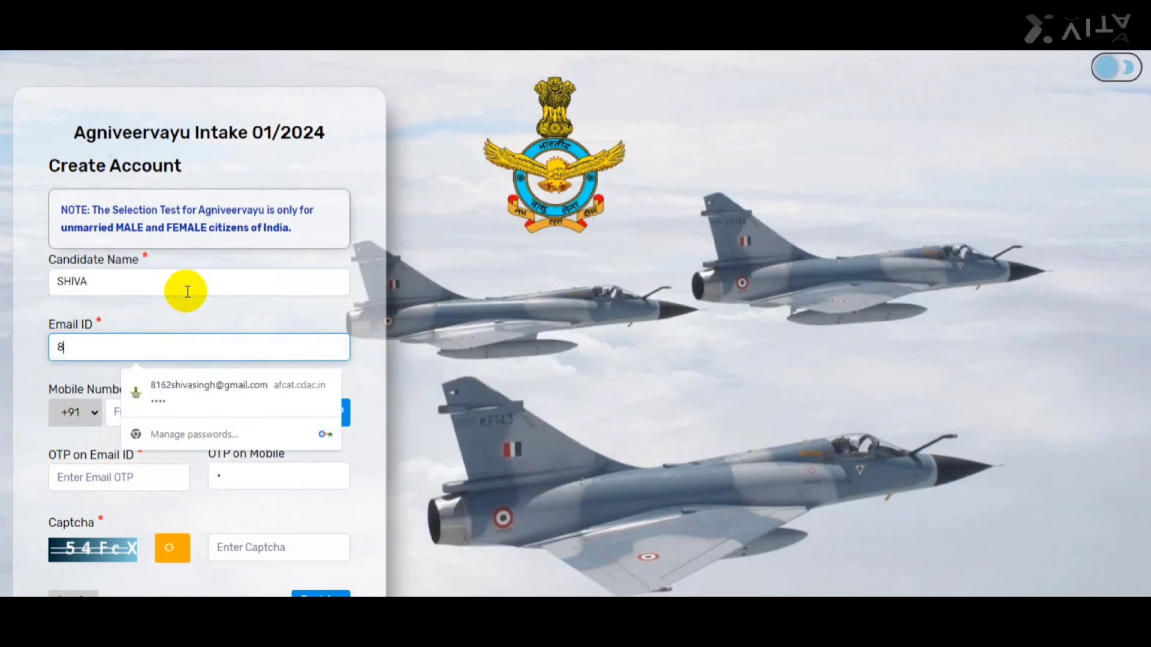
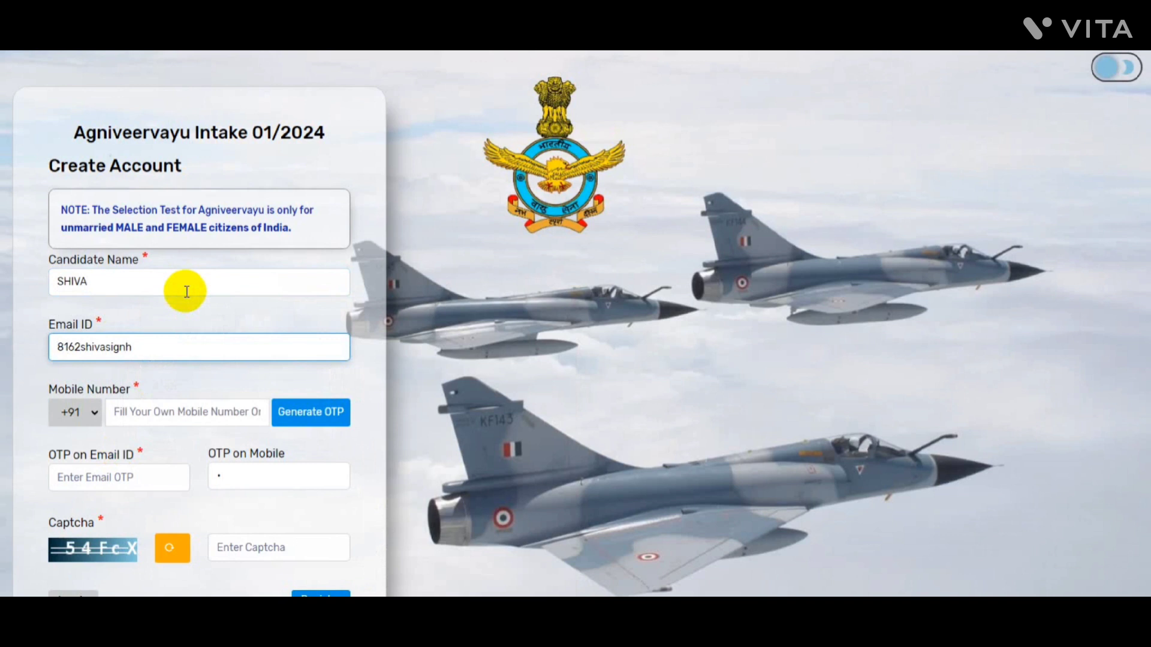
# Fill in the registration captcha, correcting a wrongly cased letter
pyautogui.click(222, 407)
pyautogui.click(331, 442)
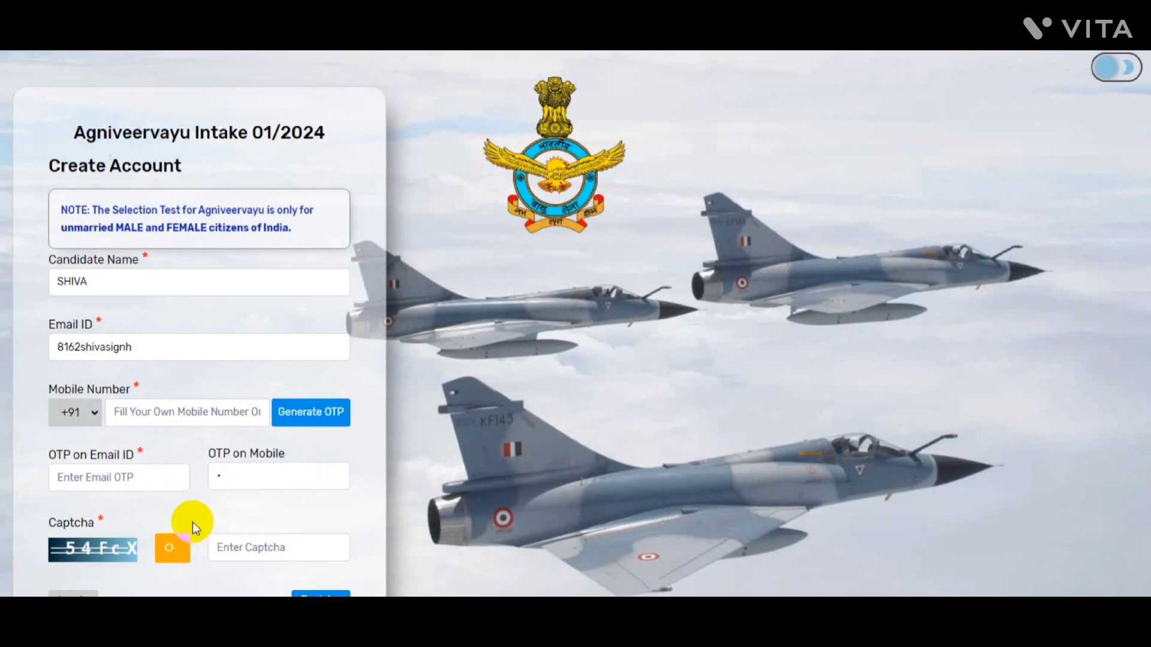
pyautogui.click(245, 546)
pyautogui.write('54')
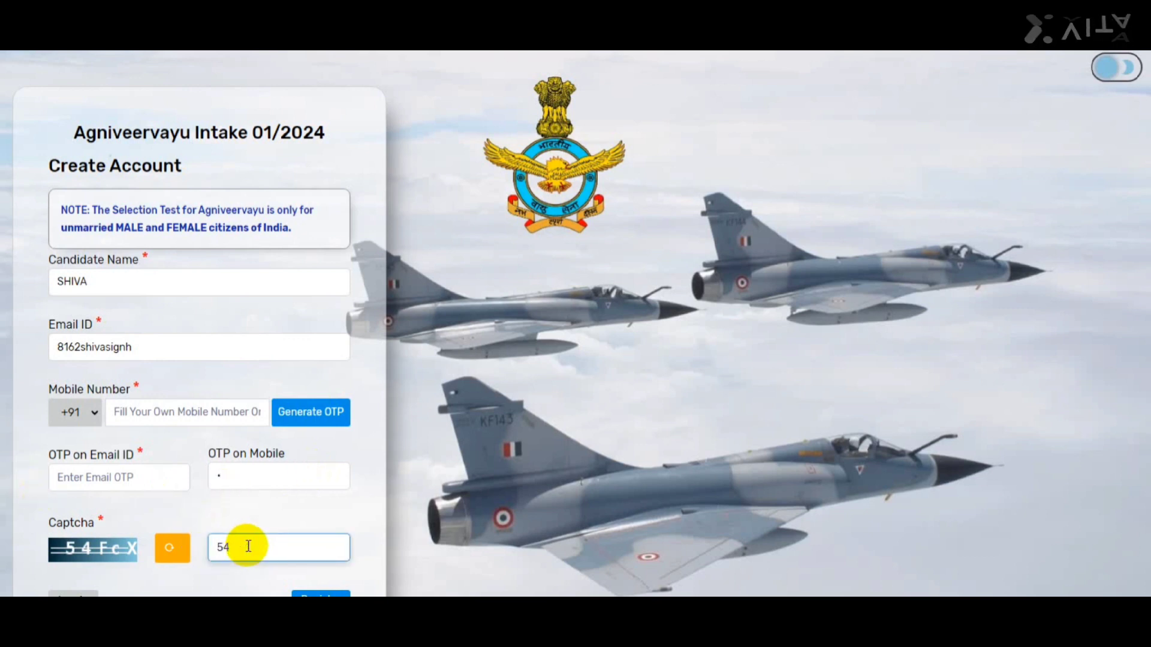
pyautogui.write('fc')
pyautogui.press('BackSpace')
pyautogui.write('F')
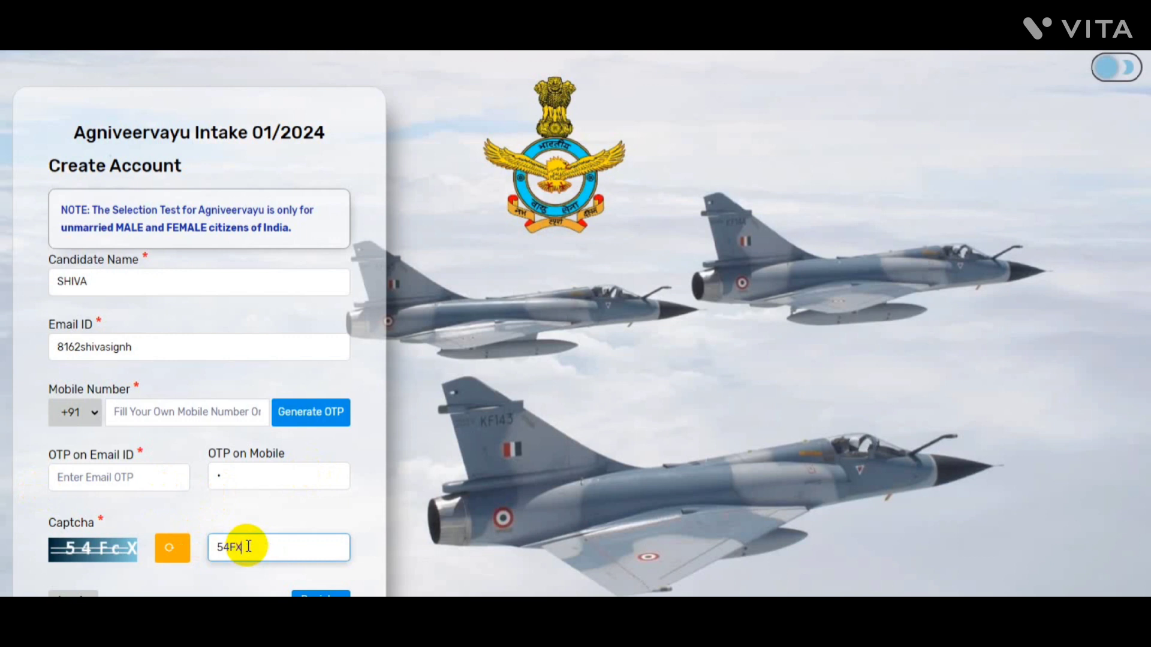
pyautogui.write('c')
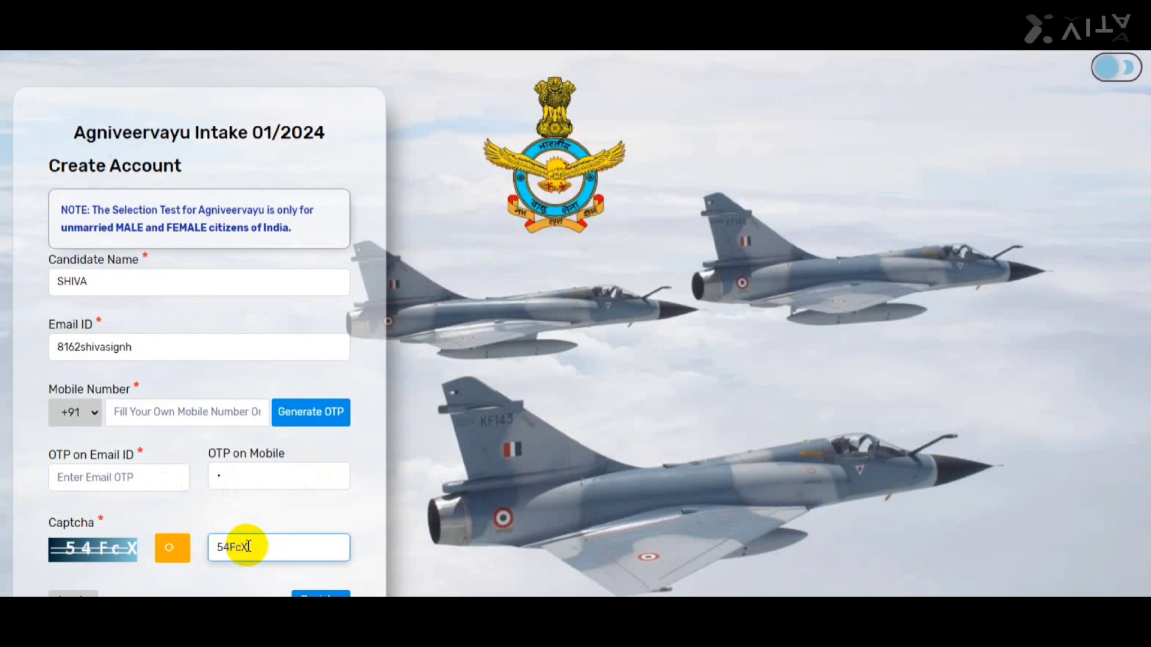
pyautogui.write('X')
pyautogui.scroll(-1, 575, 323)
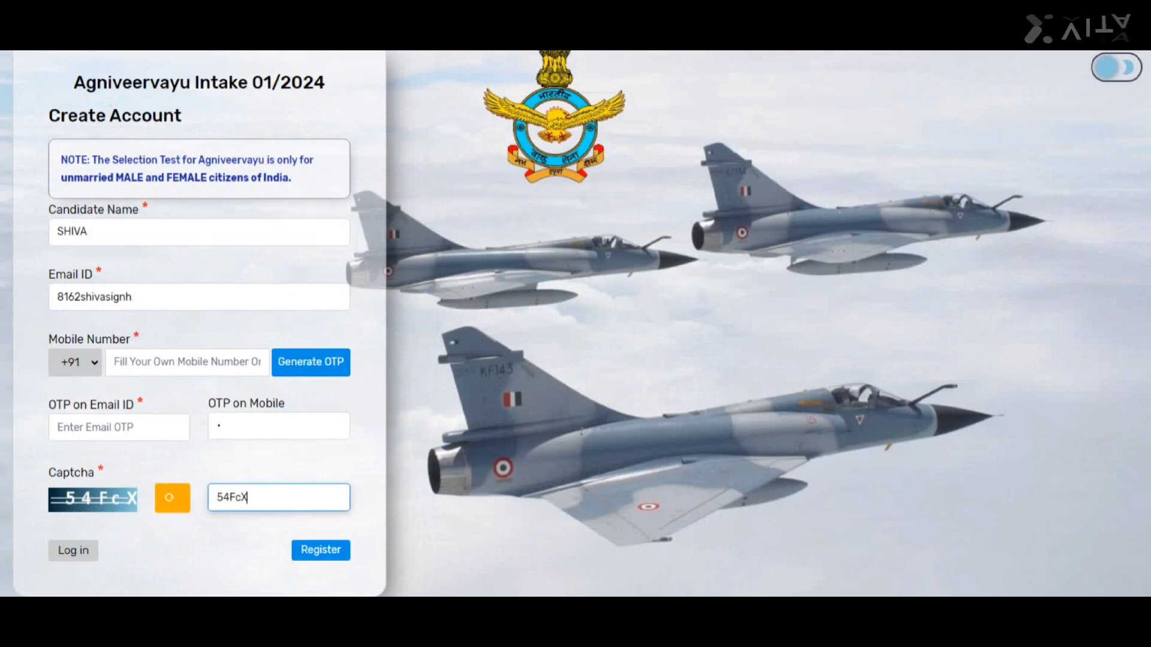
# Submit the registration, then log in with the login captcha
pyautogui.click(282, 376)
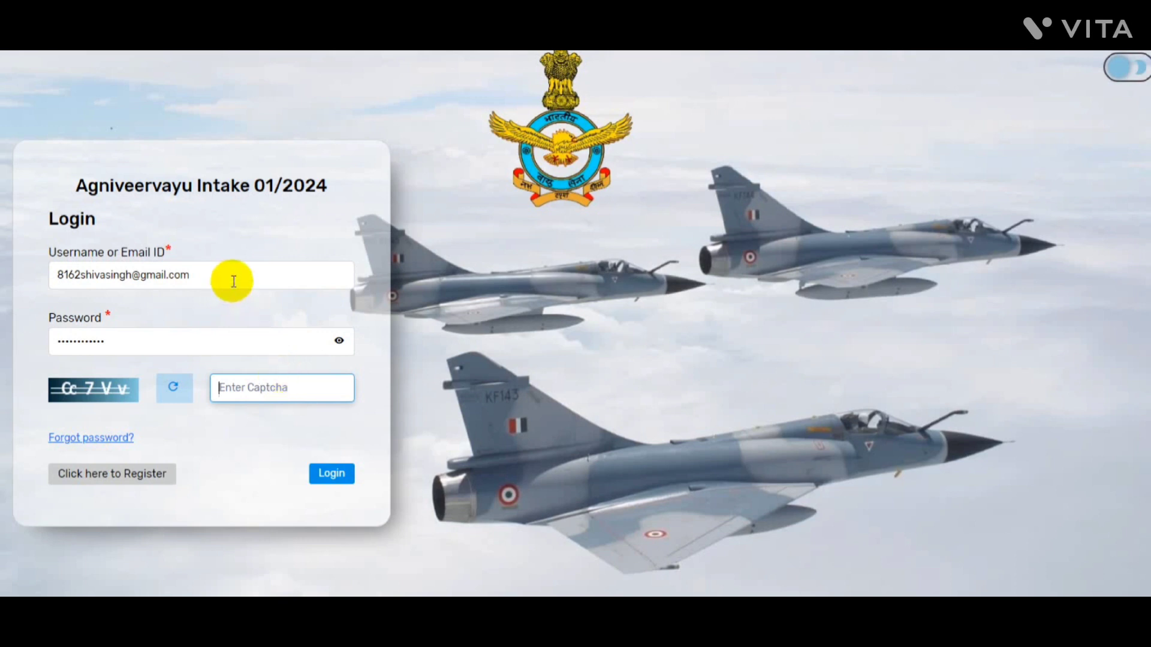
pyautogui.click(263, 384)
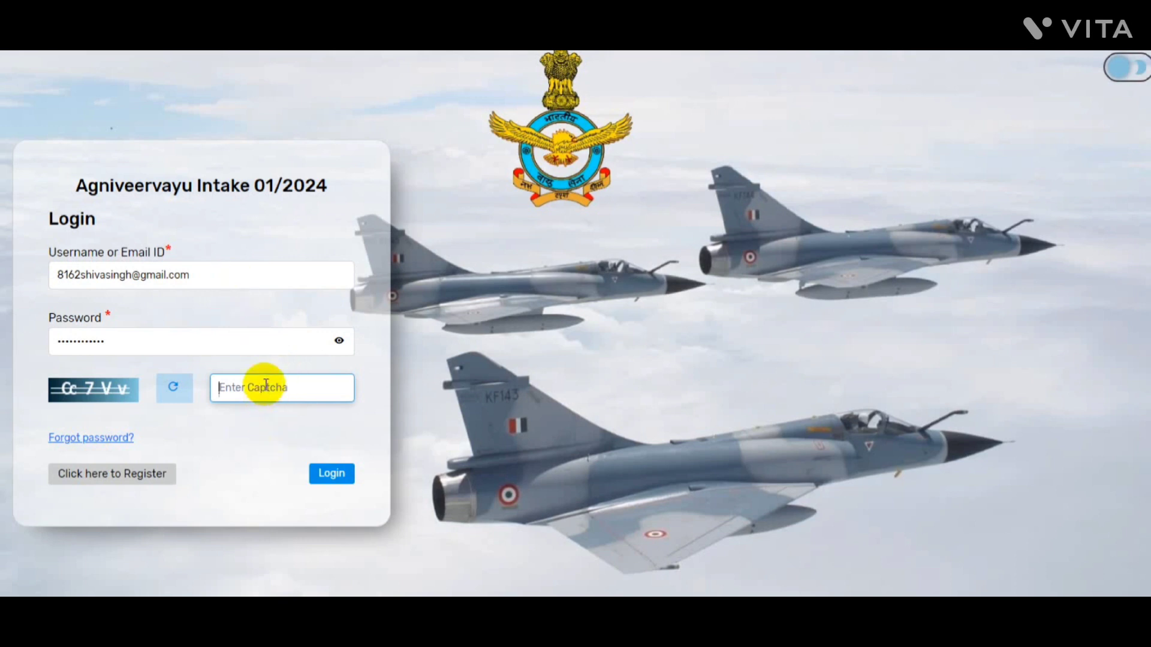
pyautogui.write('Cc7Vv')
pyautogui.click(331, 474)
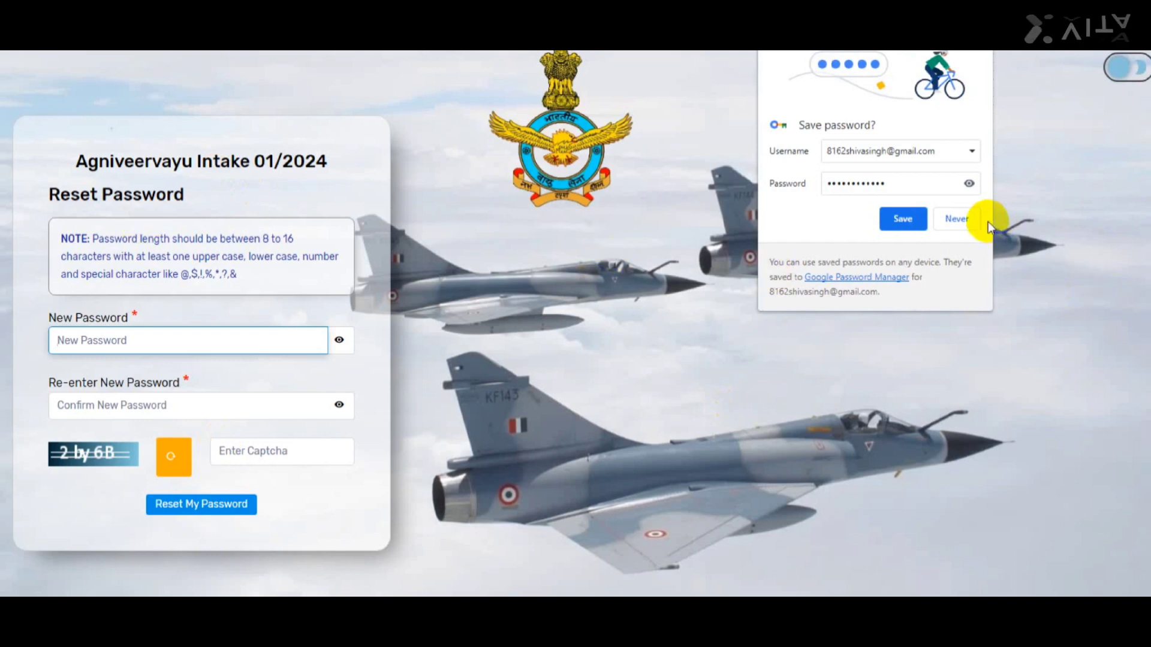
# Decline Chrome's password saving and enter the new password twice in Reset Password
pyautogui.click(979, 227)
pyautogui.click(289, 346)
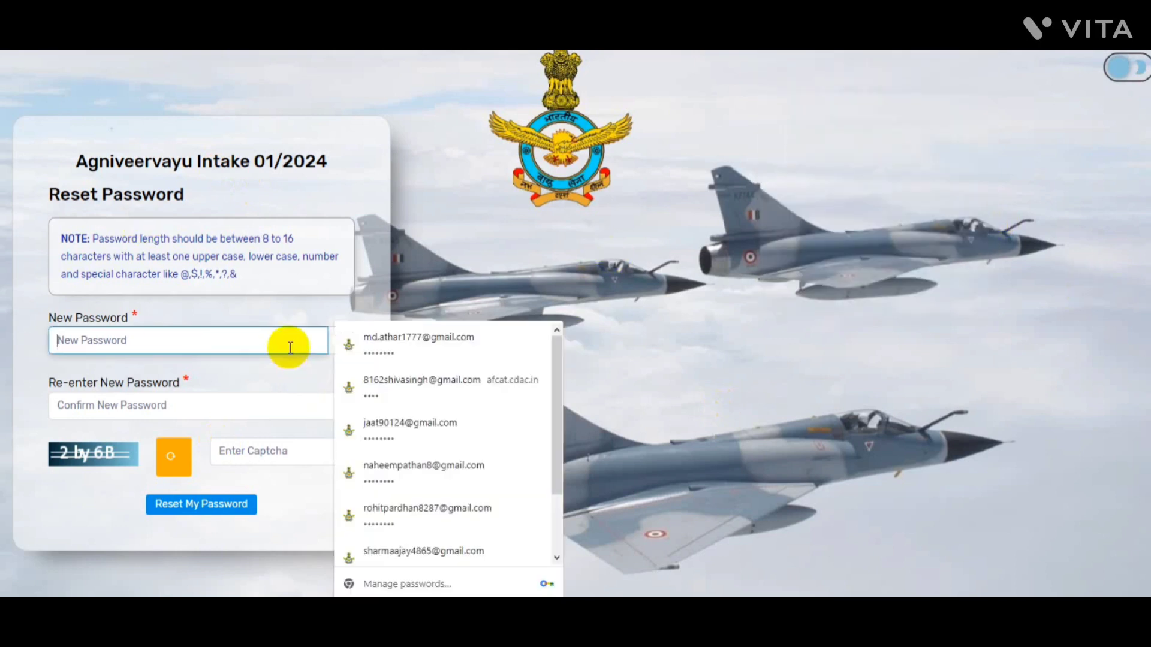
pyautogui.write('Sach••••')
pyautogui.press('Tab')
pyautogui.press('Tab')
pyautogui.write('•••••')
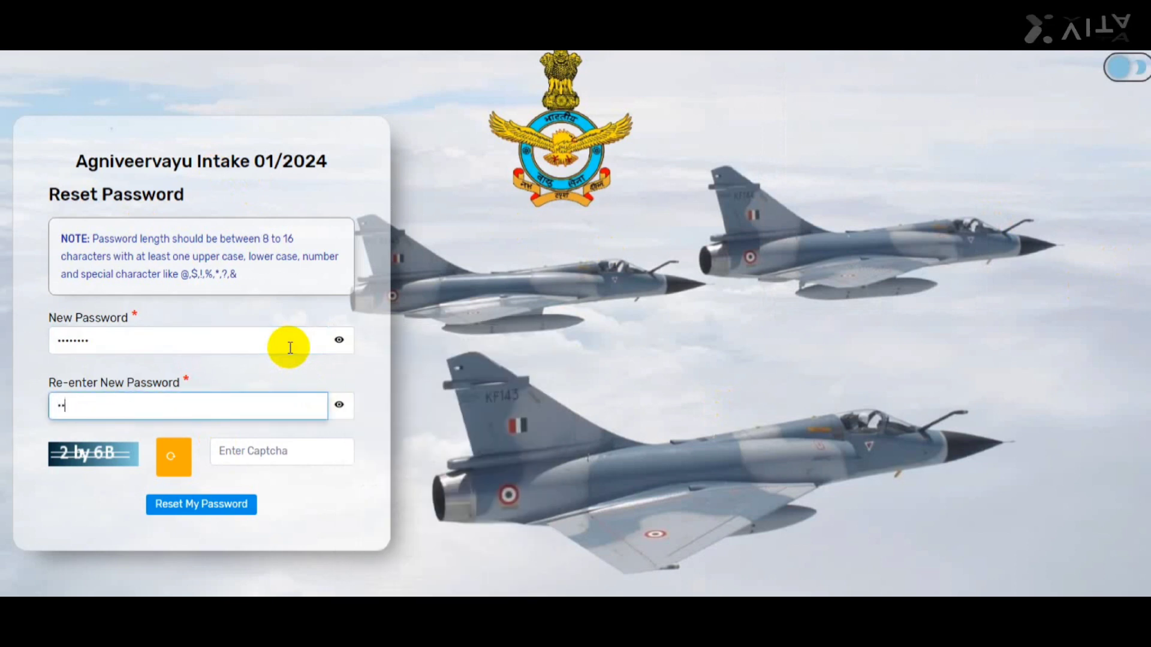
pyautogui.write('•••')
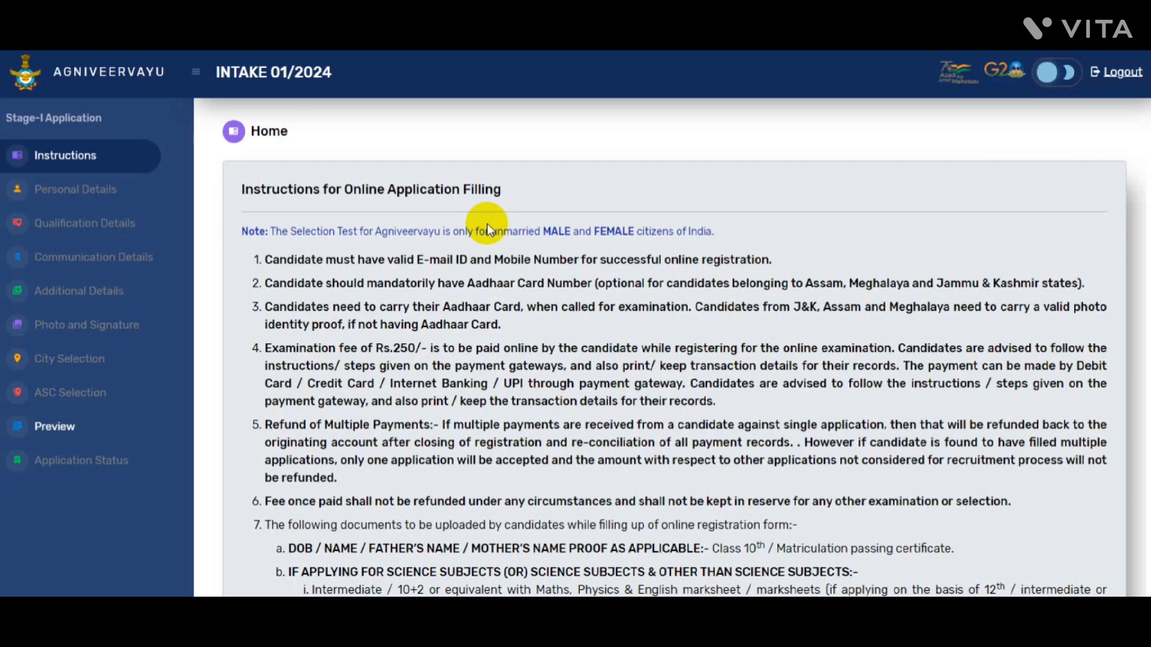
# Tick the instructions compliance declaration and continue to the registration form
pyautogui.scroll(-10, 382, 516)
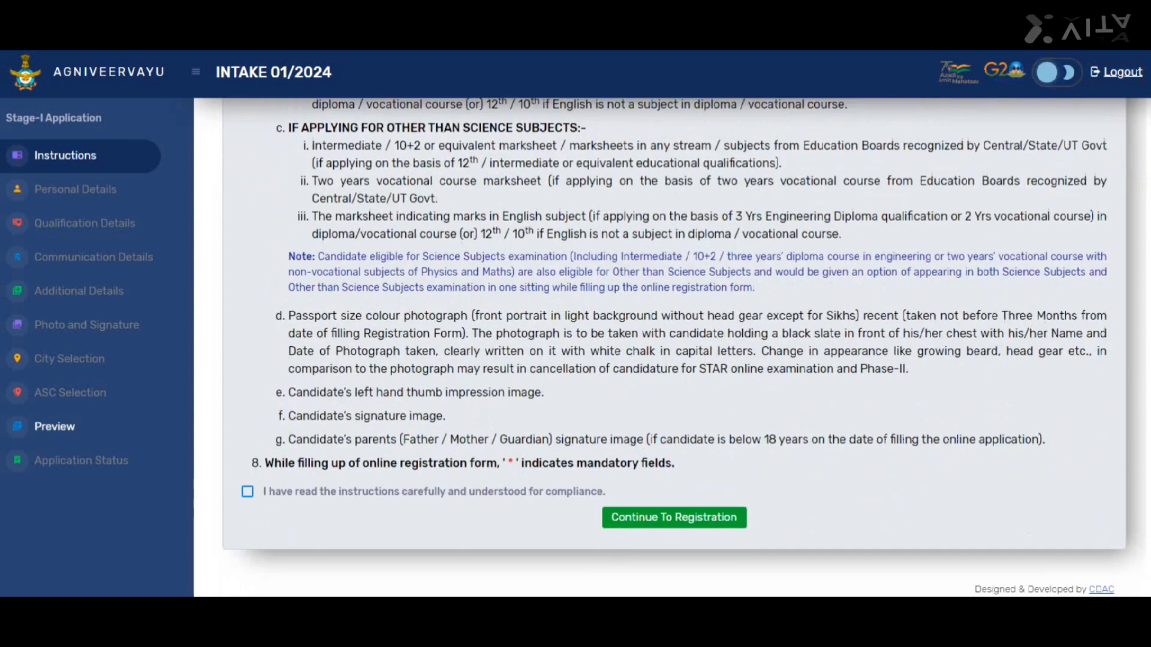
pyautogui.click(247, 493)
pyautogui.click(642, 519)
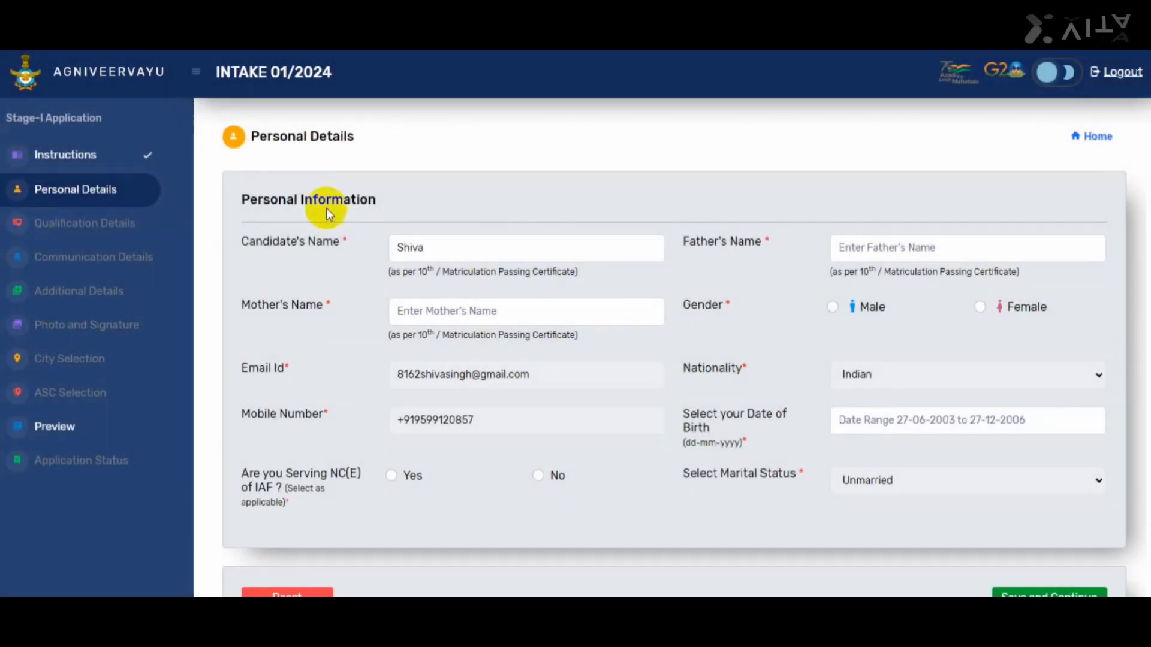
# Set gender to Male in Personal Details and confirm the choice
pyautogui.scroll(-1, 659, 168)
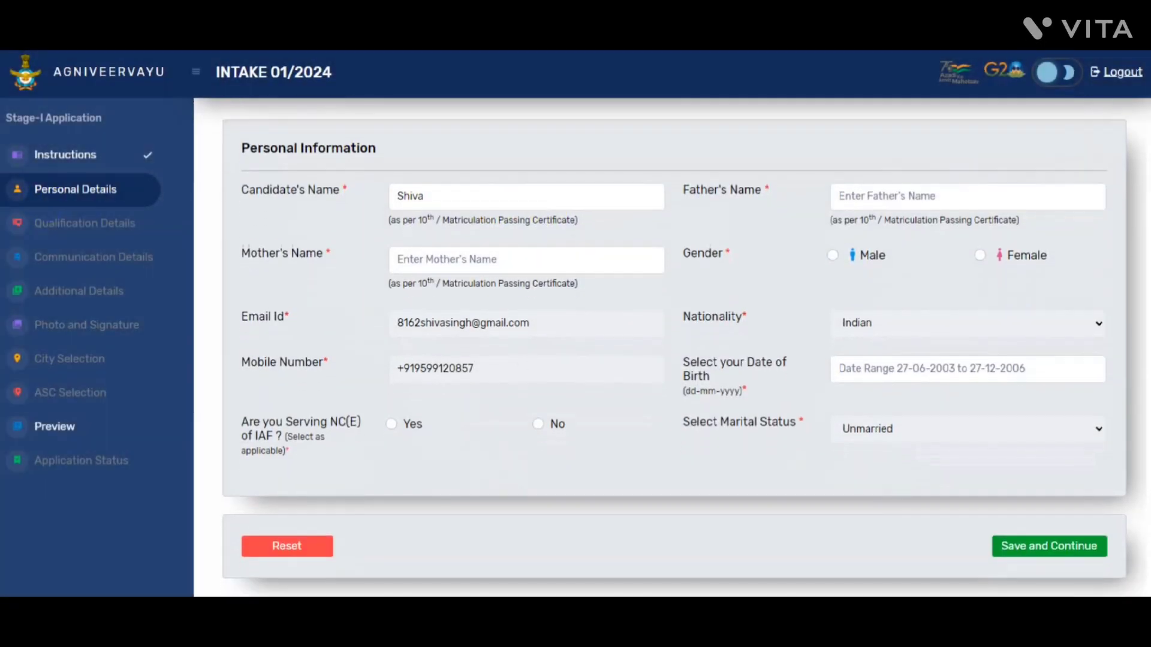
pyautogui.click(921, 191)
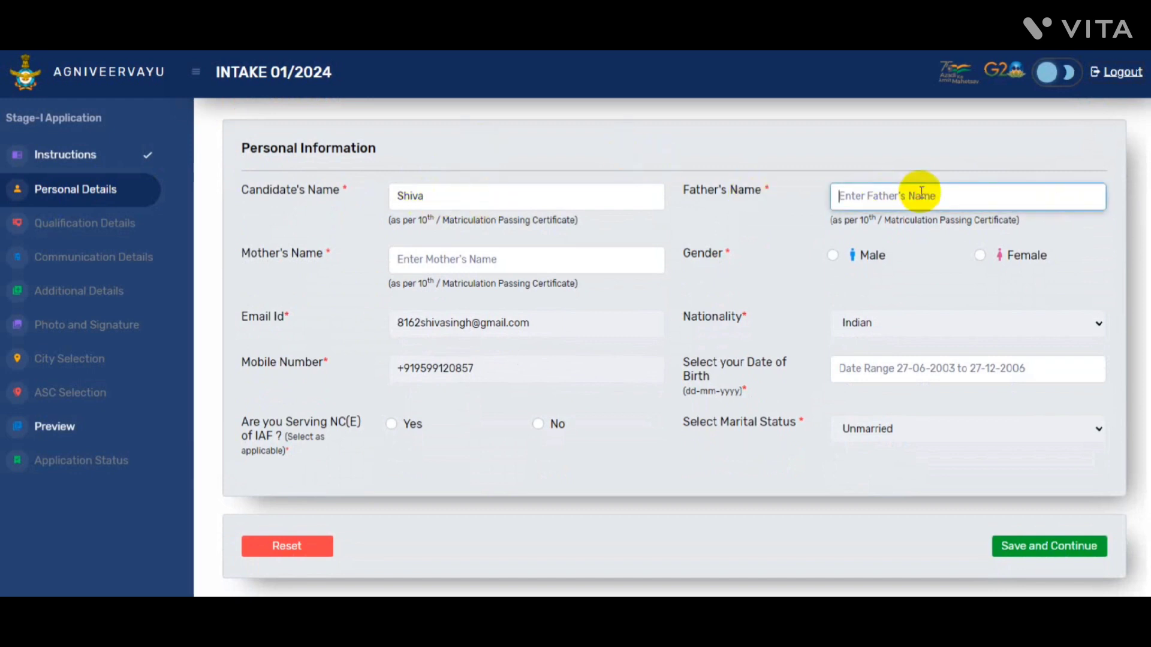
pyautogui.click(566, 258)
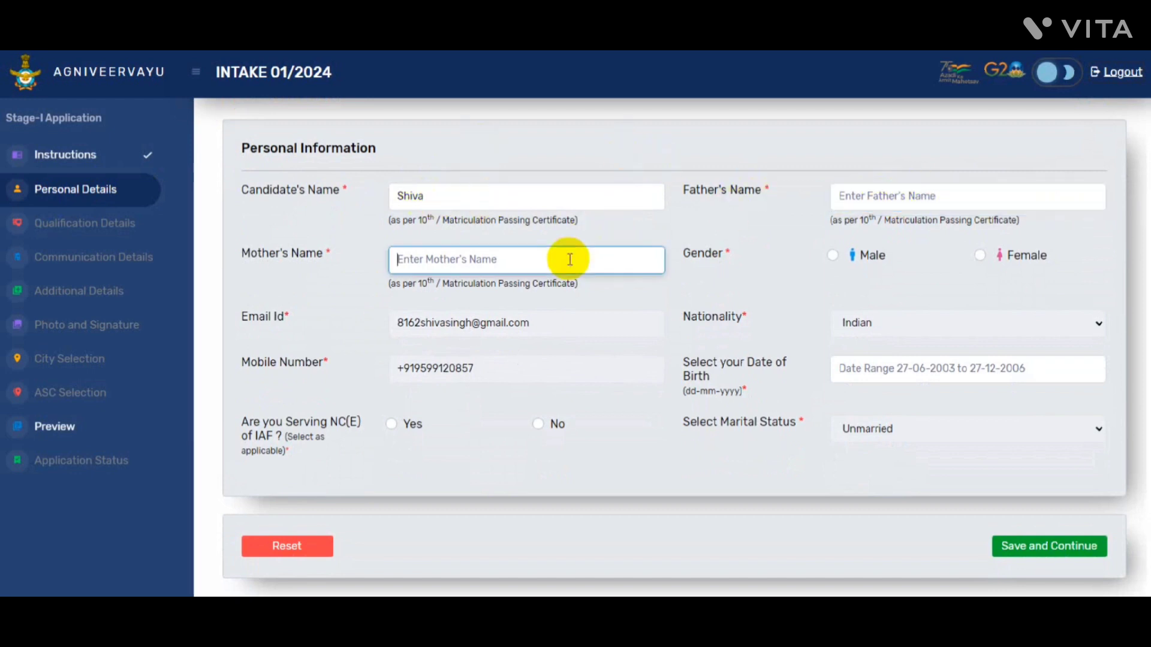
pyautogui.click(832, 255)
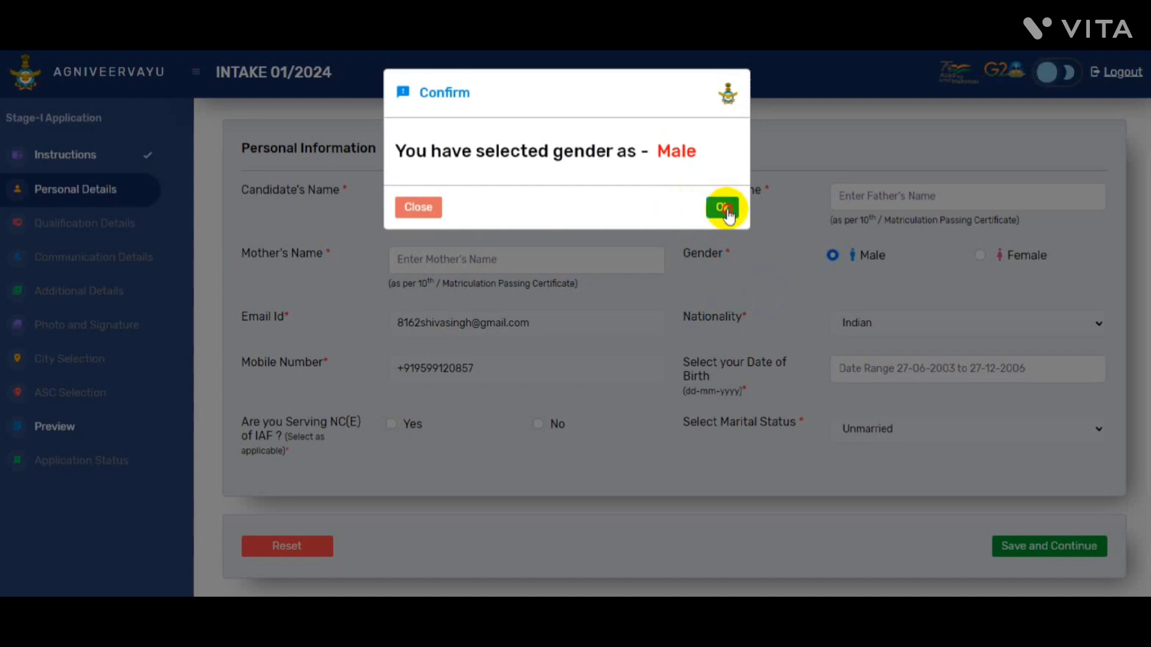
pyautogui.click(723, 202)
# Answer No to being a serving NC(E) of IAF
pyautogui.scroll(-1, 788, 294)
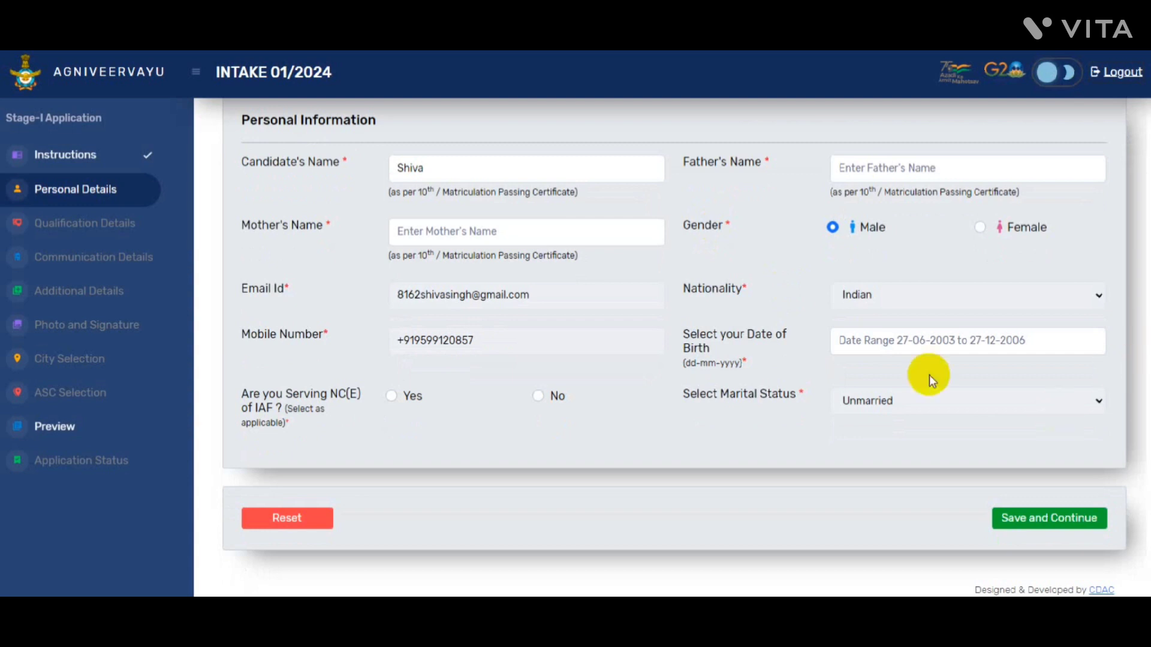
pyautogui.moveTo(925, 400); pyautogui.dragTo(828, 406)
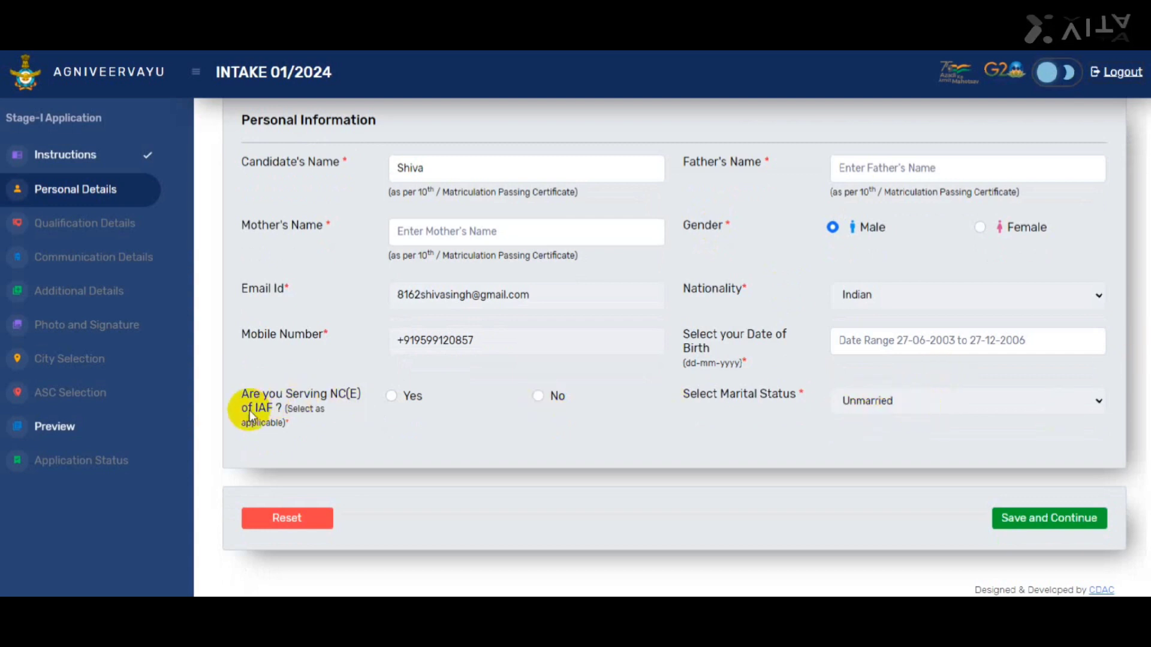
pyautogui.click(539, 398)
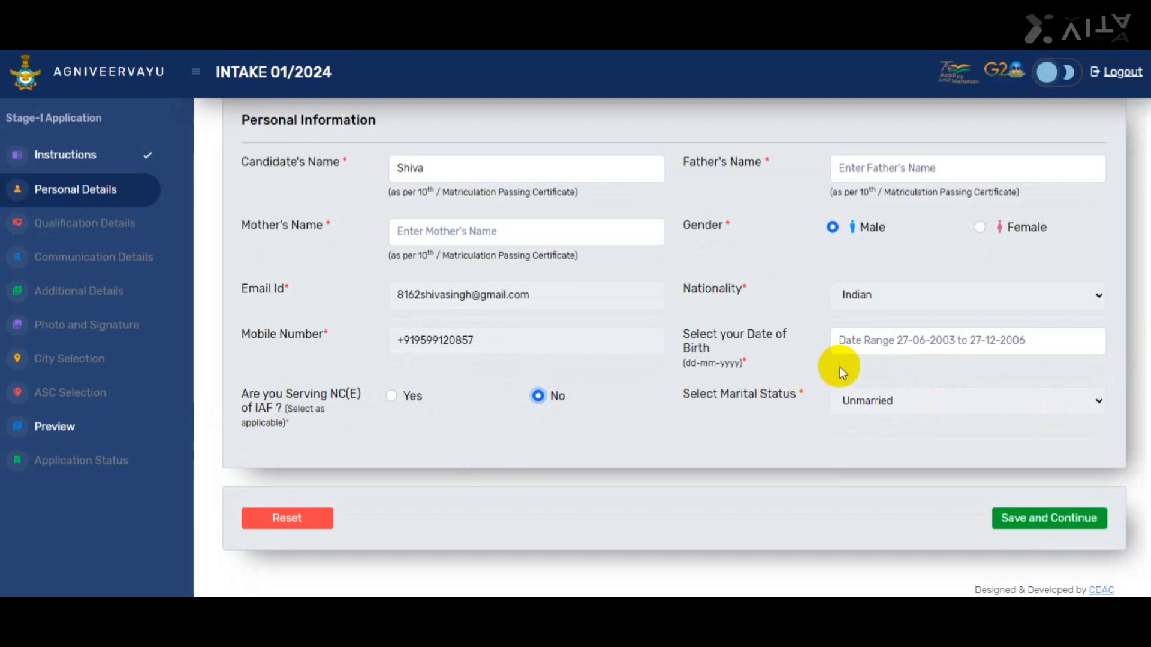
pyautogui.click(862, 352)
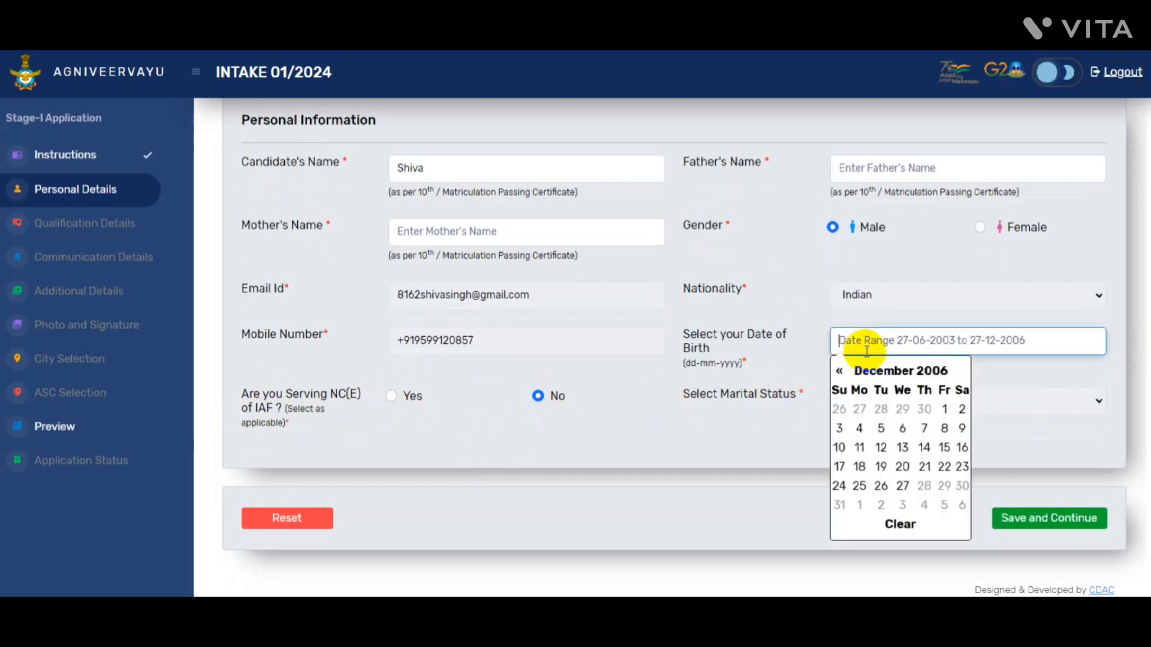
# Move the date of birth calendar back to October 2006 and switch to month selection
pyautogui.click(840, 371)
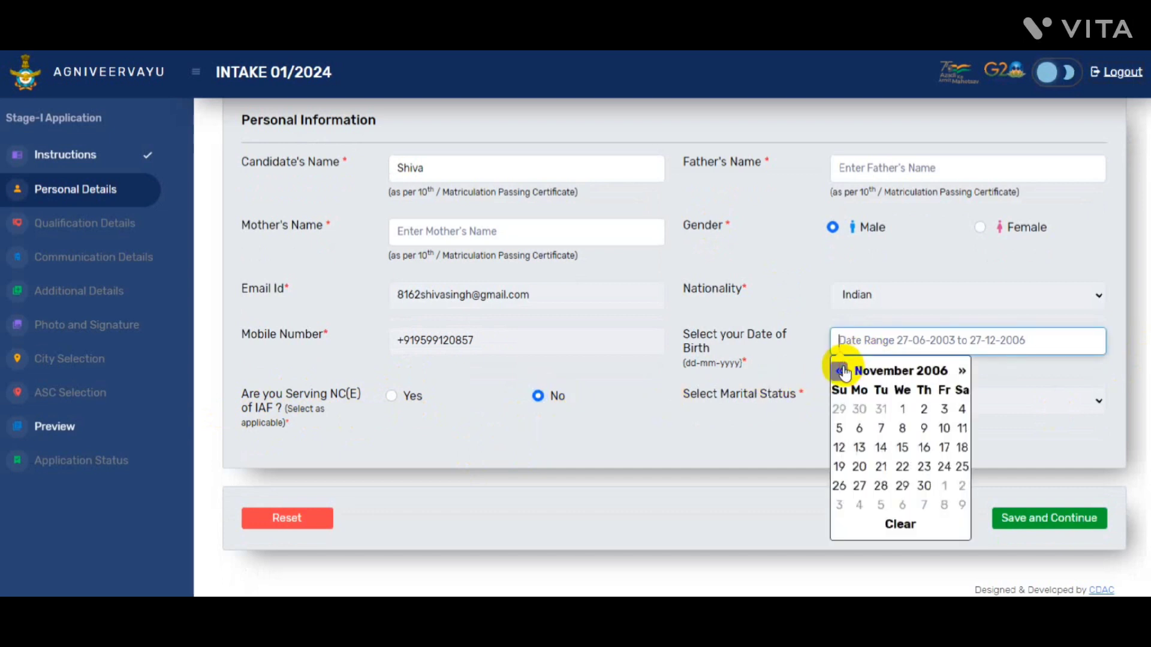
pyautogui.click(840, 371)
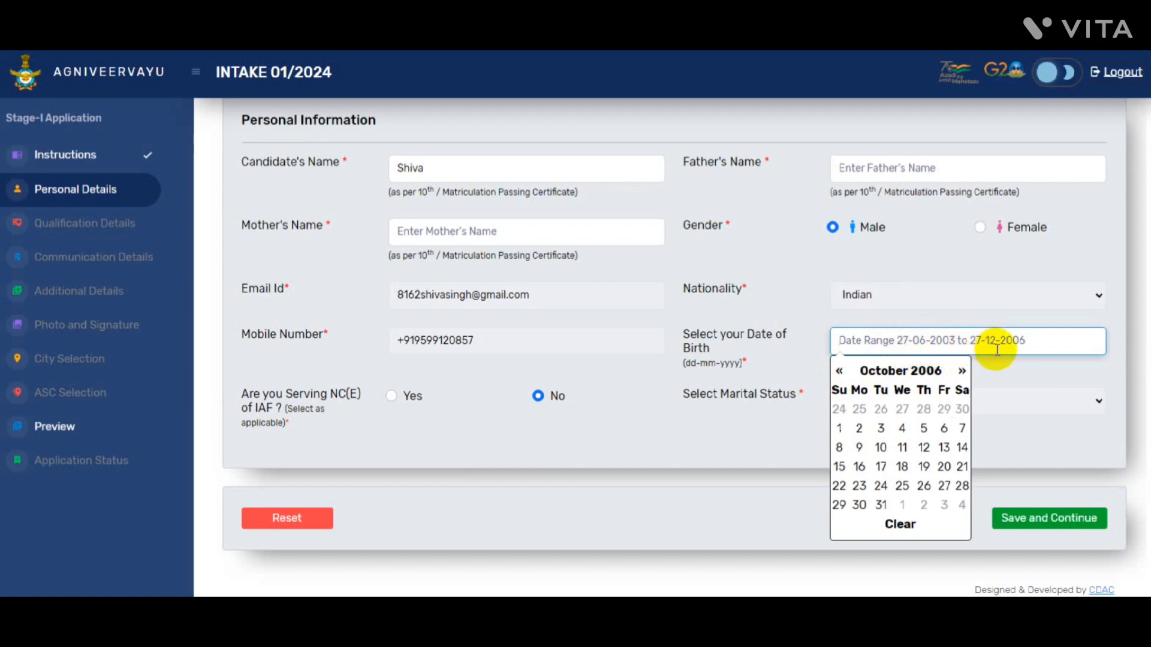
pyautogui.click(864, 373)
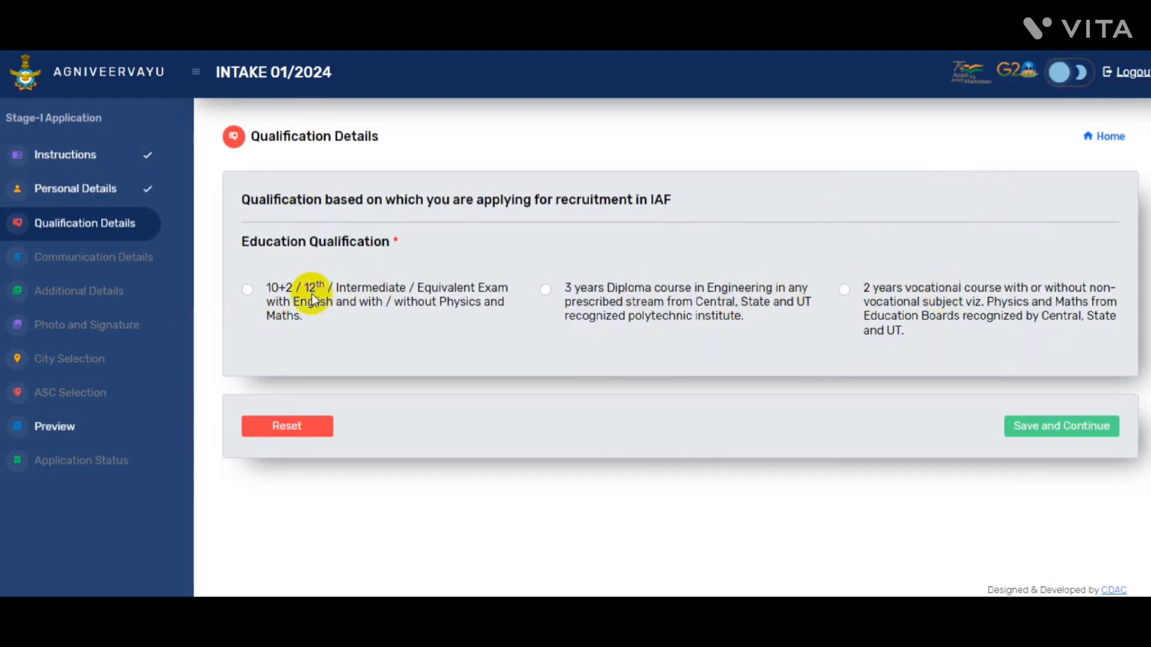
# Select 10+2 as passed with required marks, no Physics/Maths, Arts stream
pyautogui.click(248, 290)
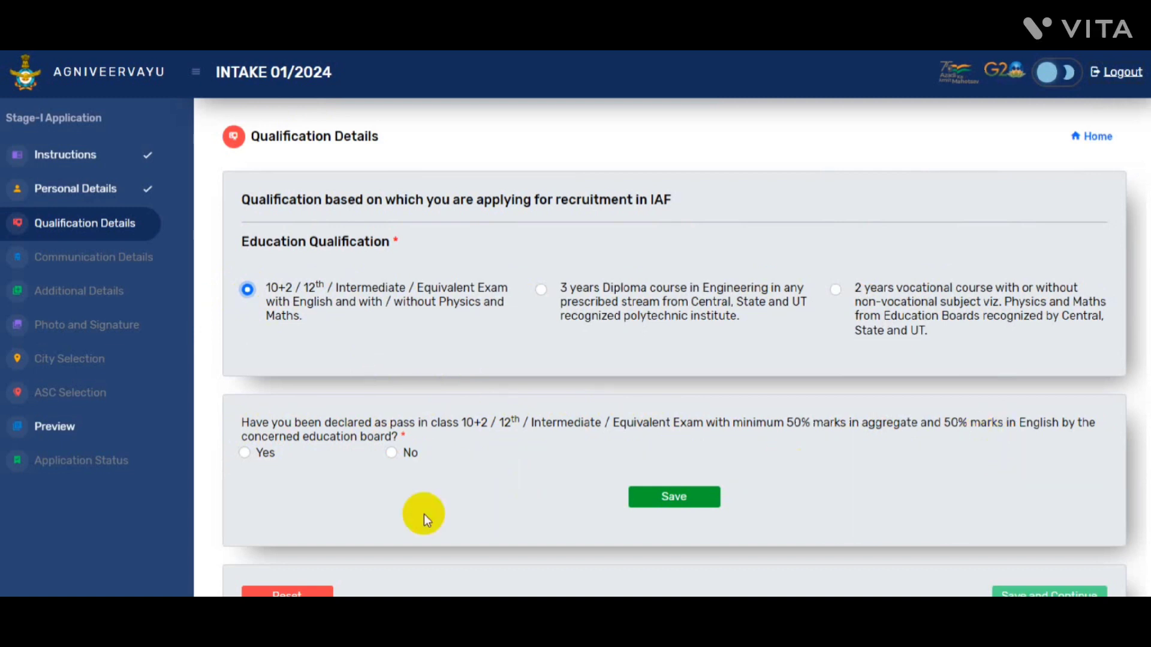
pyautogui.click(253, 454)
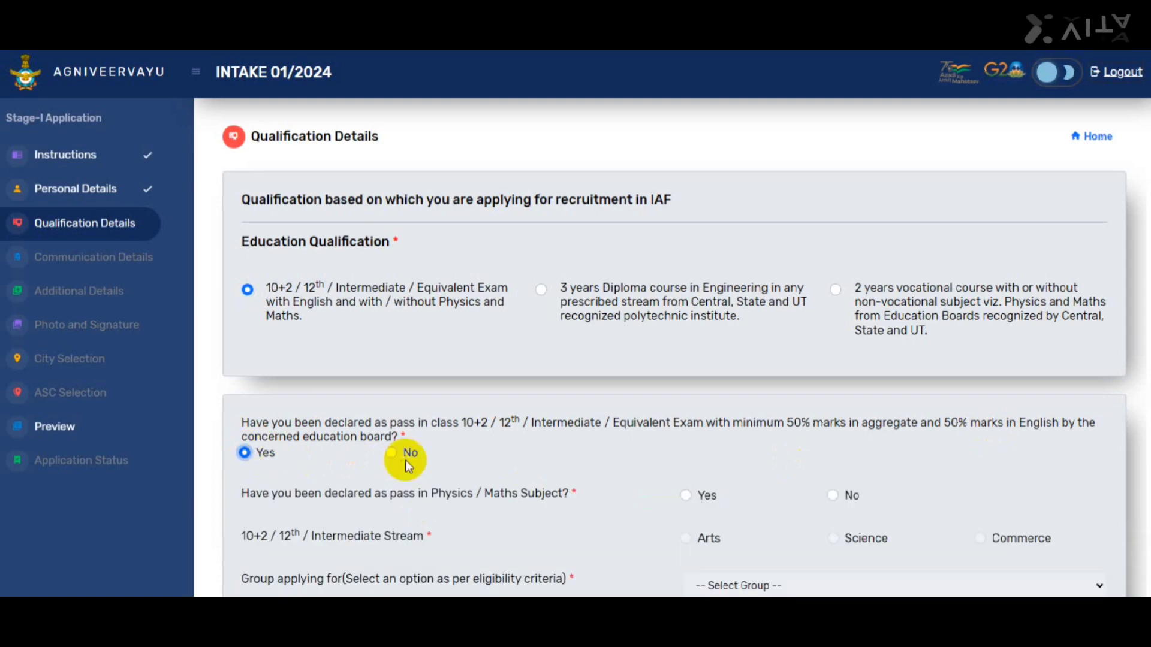
pyautogui.scroll(-4, 381, 363)
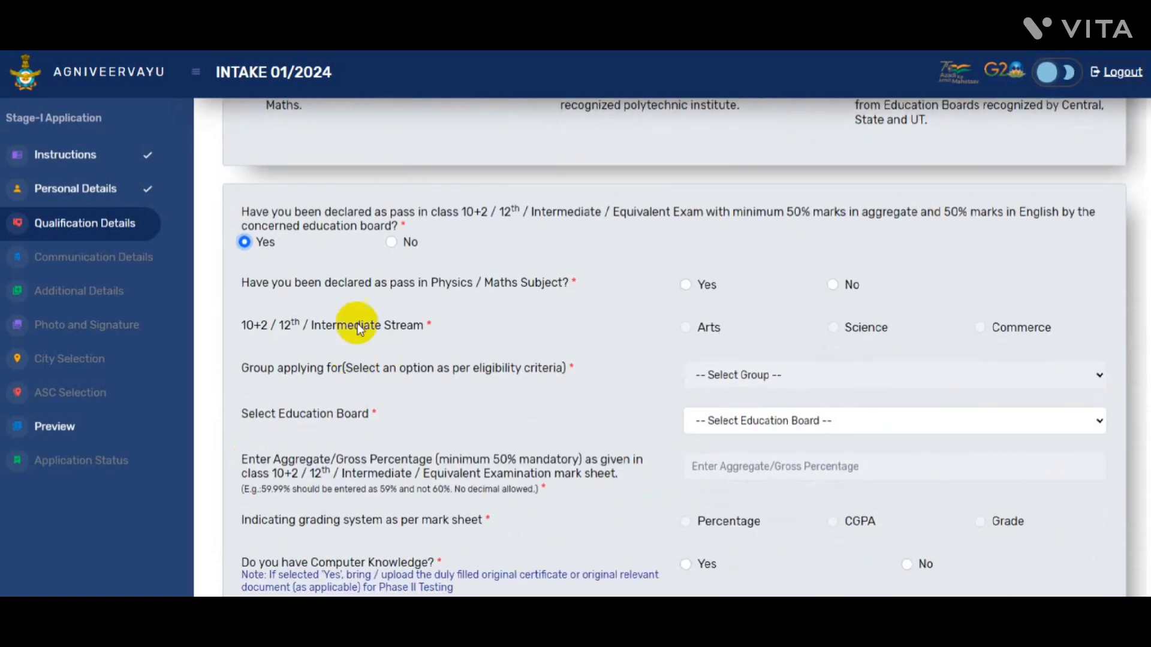
pyautogui.click(835, 286)
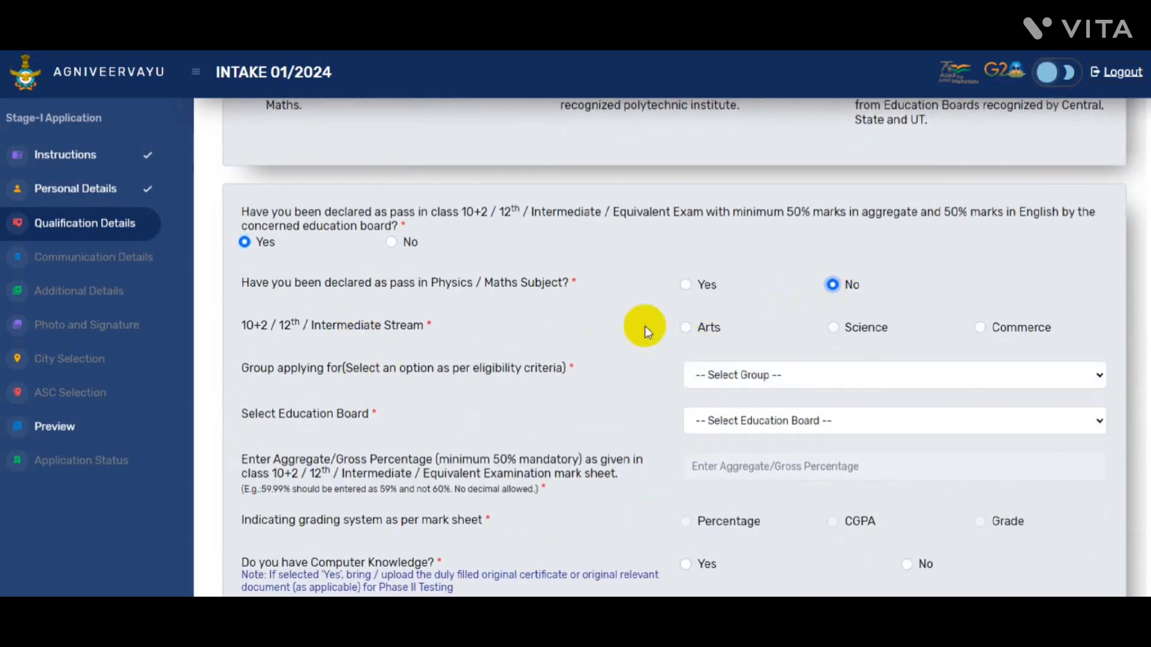
pyautogui.click(686, 328)
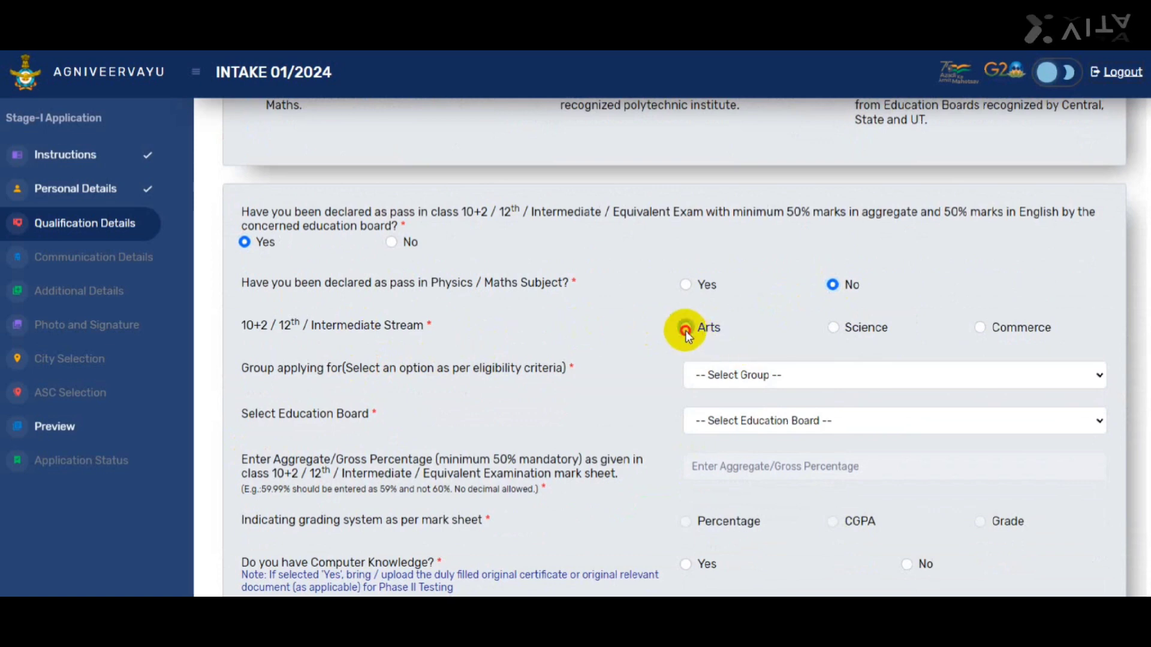
# Choose Other than Science Subjects as the eligibility group, leaving the board unchanged
pyautogui.scroll(-2, 685, 328)
pyautogui.click(771, 256)
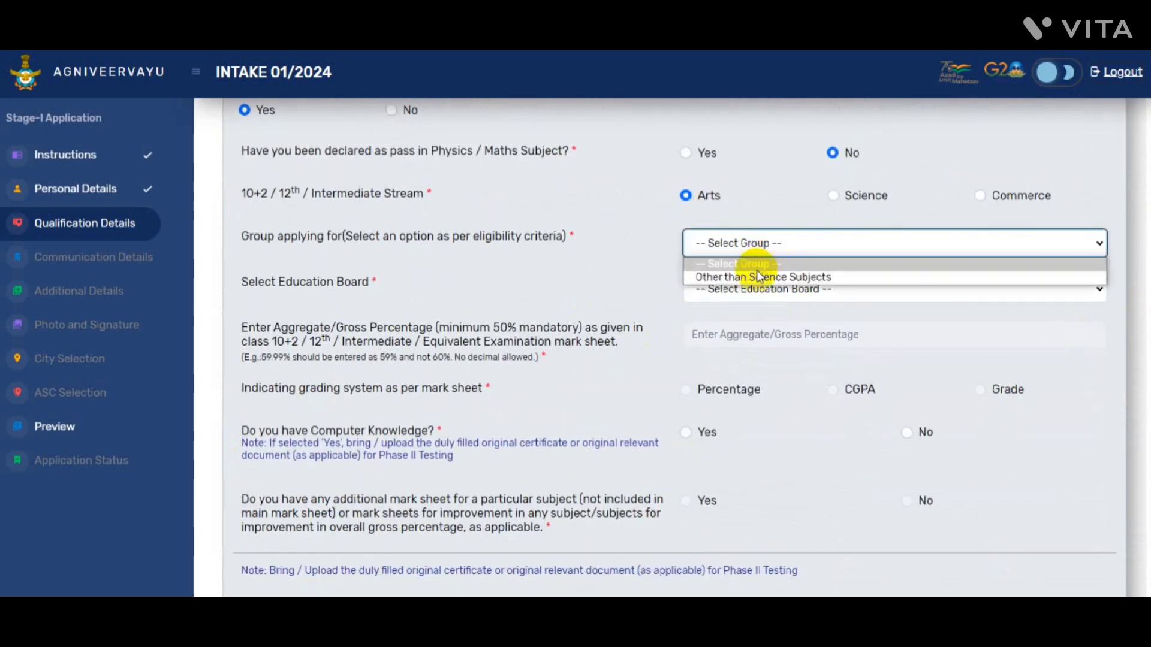
pyautogui.click(756, 275)
pyautogui.click(754, 290)
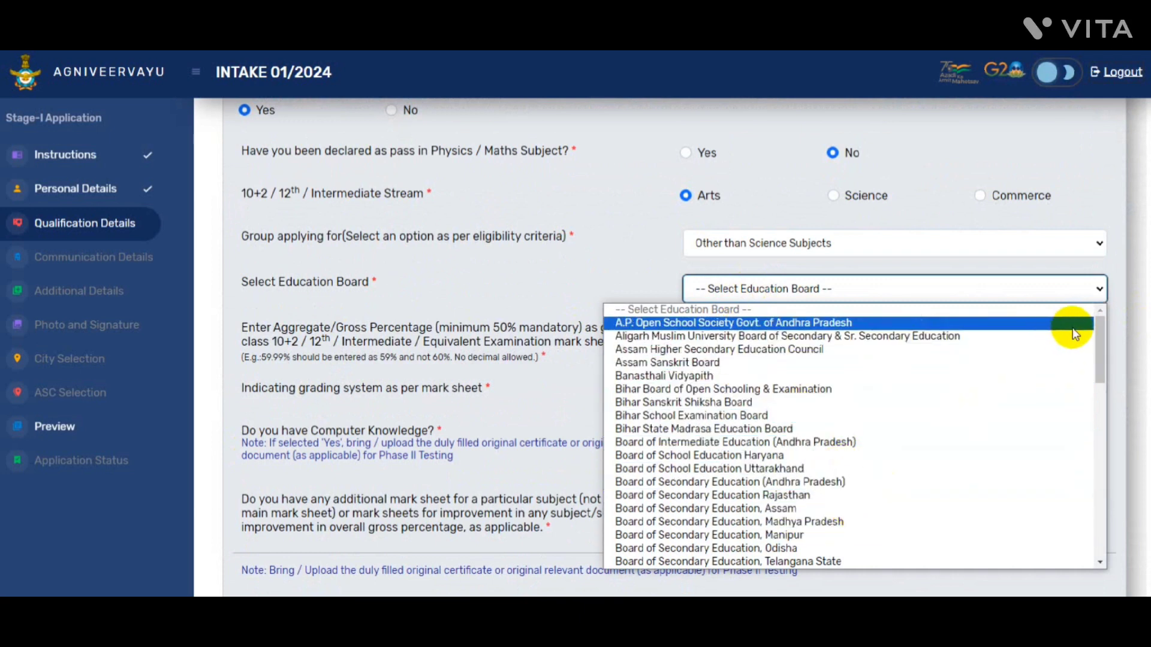
pyautogui.click(1123, 326)
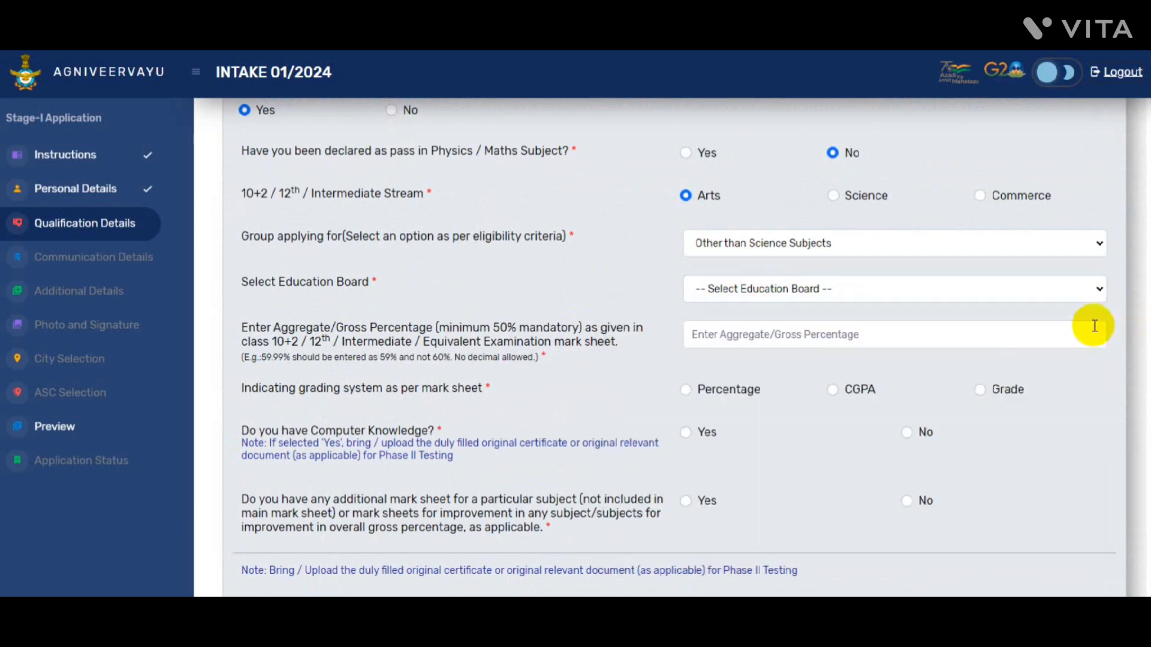
pyautogui.click(802, 289)
pyautogui.click(785, 291)
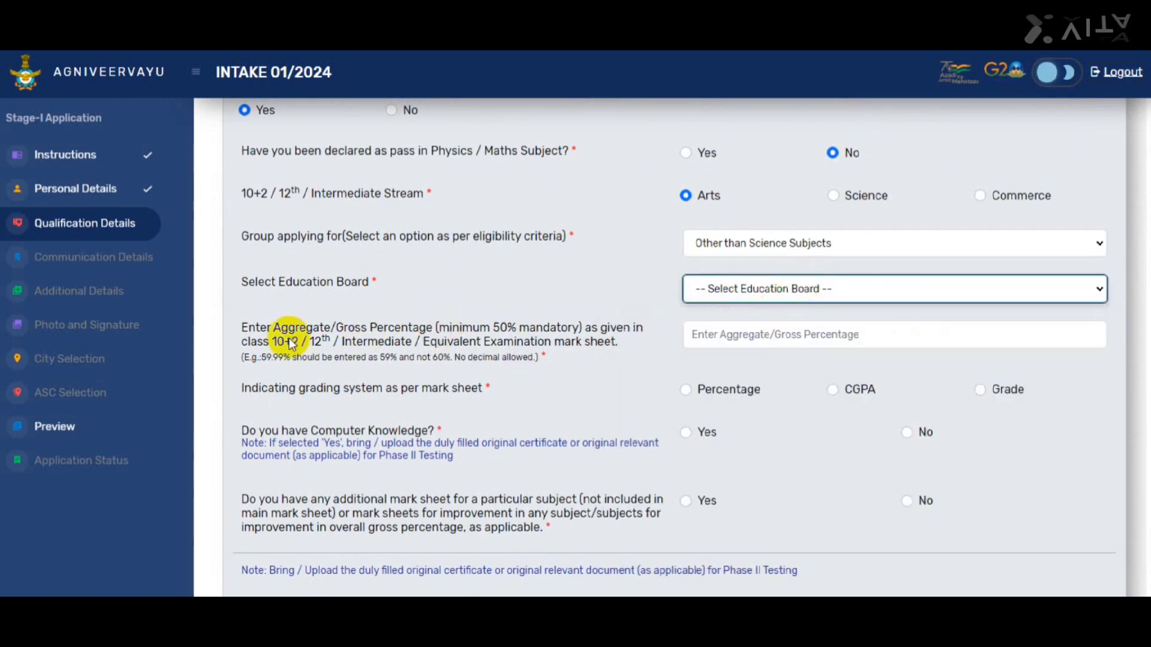
# Enter a 60 aggregate percentage and set grading to Percentage
pyautogui.click(745, 335)
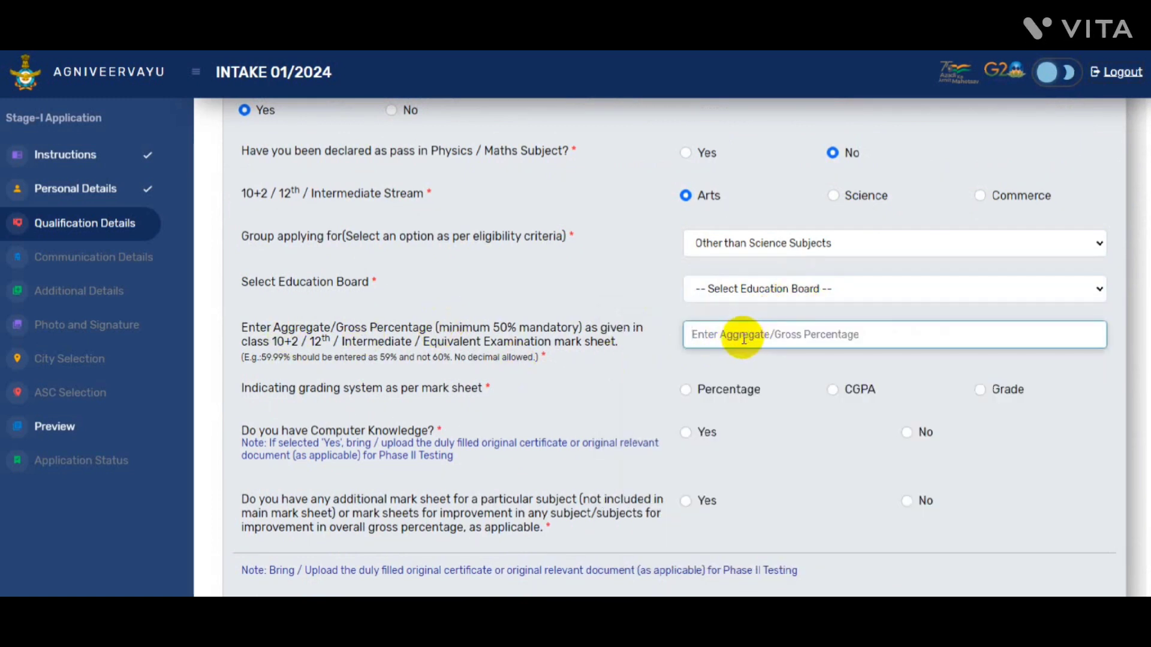
pyautogui.write('60')
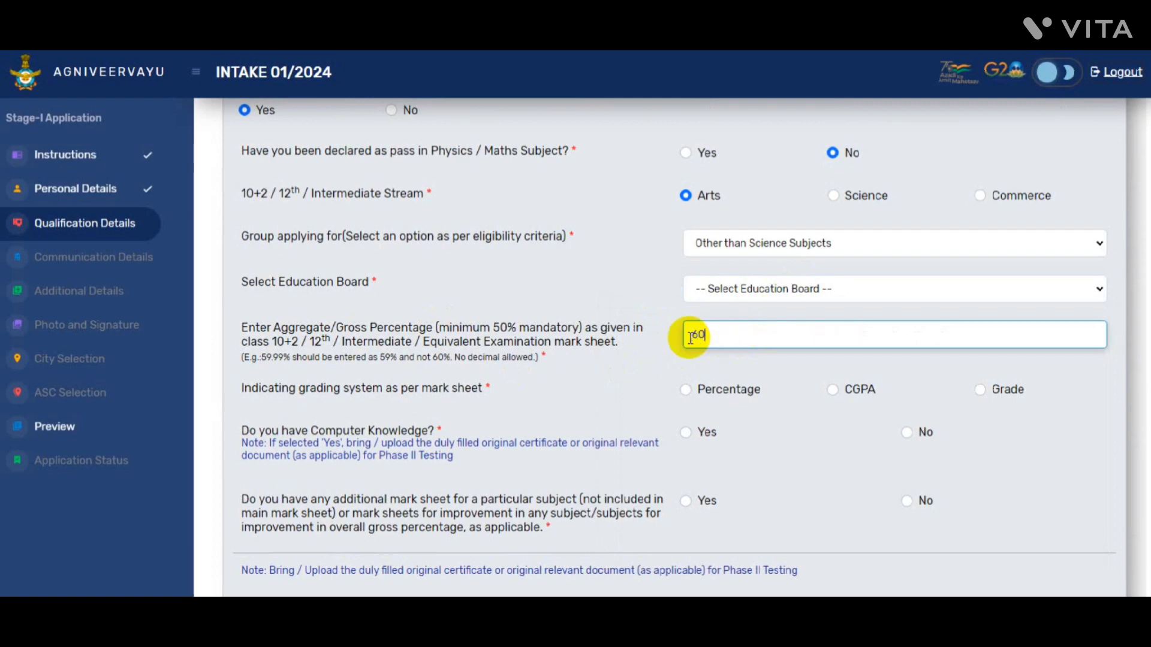
pyautogui.click(685, 390)
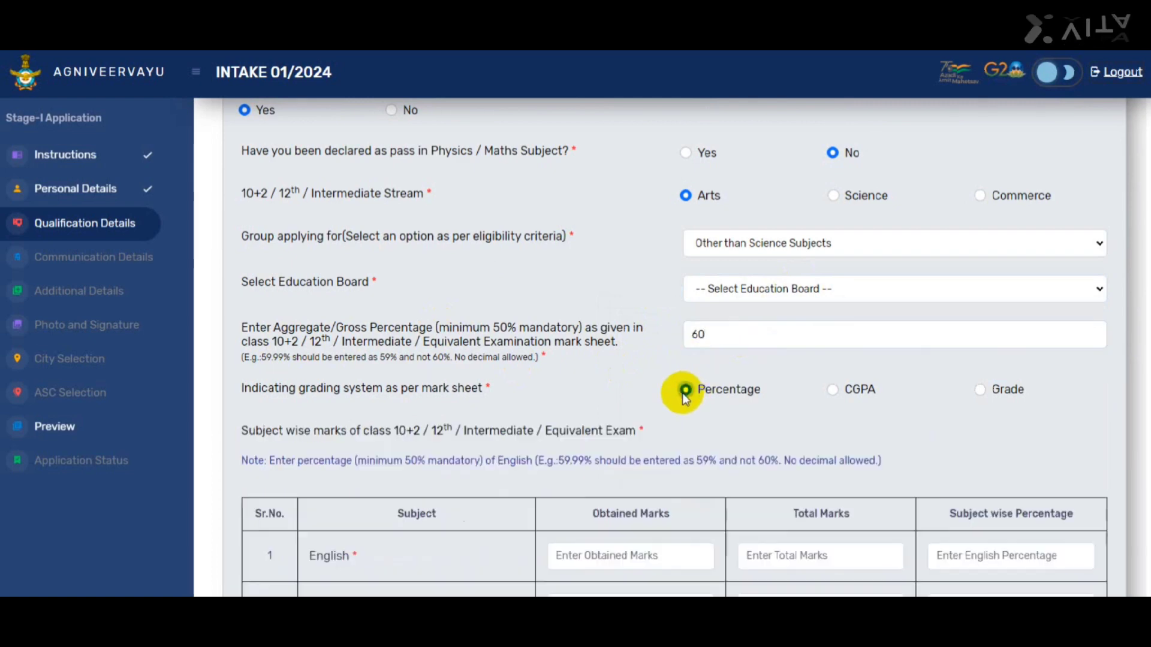
pyautogui.scroll(-3, 875, 423)
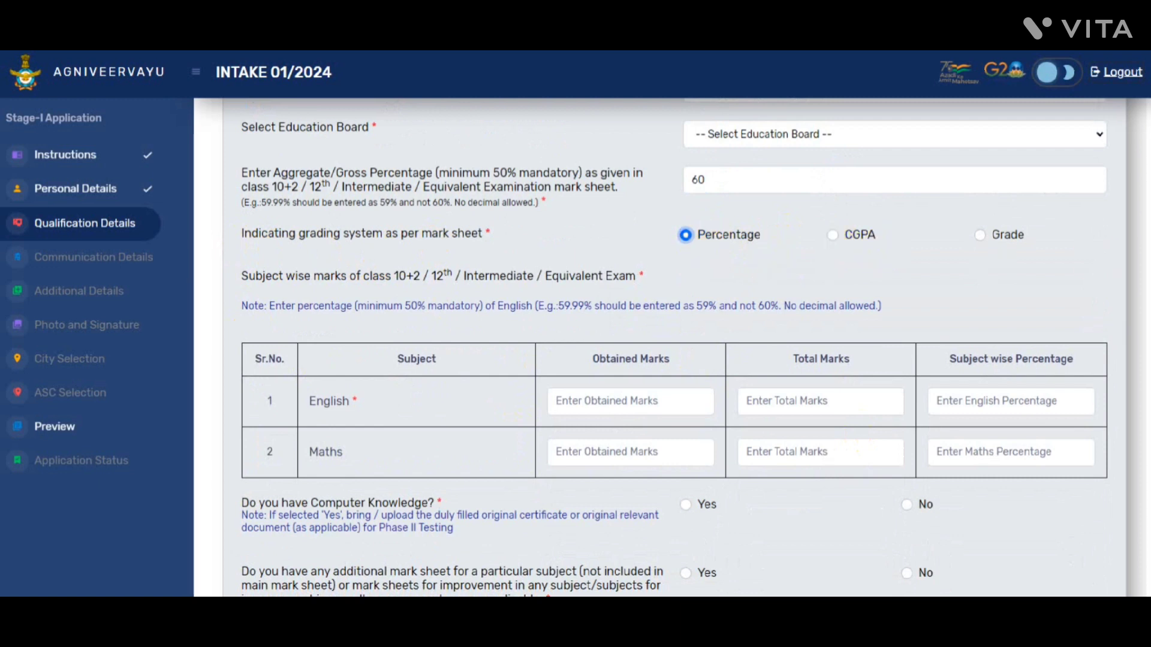
# Enter English marks as 64 obtained out of 100, with 64 percent
pyautogui.scroll(-1, 732, 258)
pyautogui.click(641, 348)
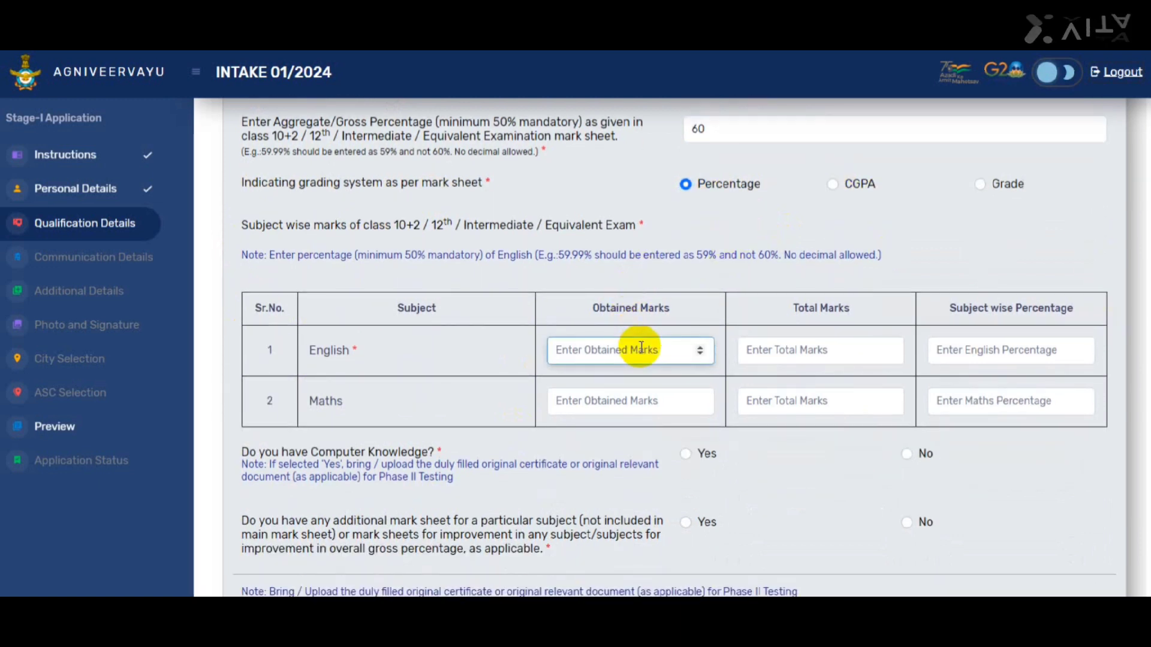
pyautogui.write('5')
pyautogui.press('BackSpace')
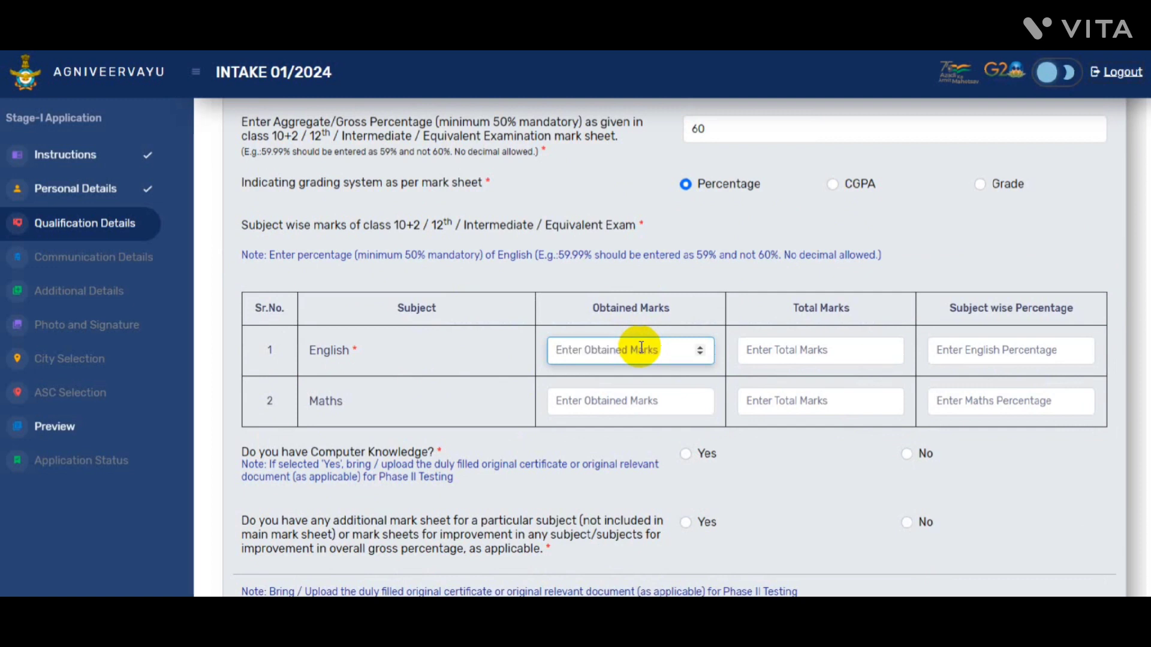
pyautogui.write('64')
pyautogui.press('Tab')
pyautogui.write('100')
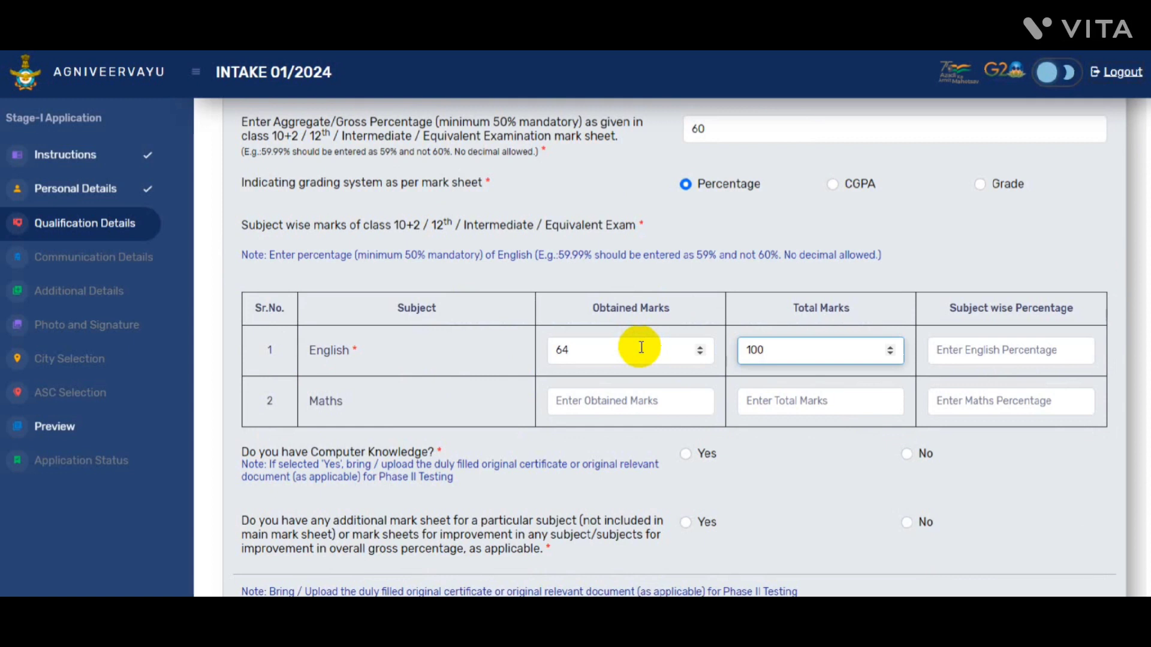
pyautogui.press('Tab')
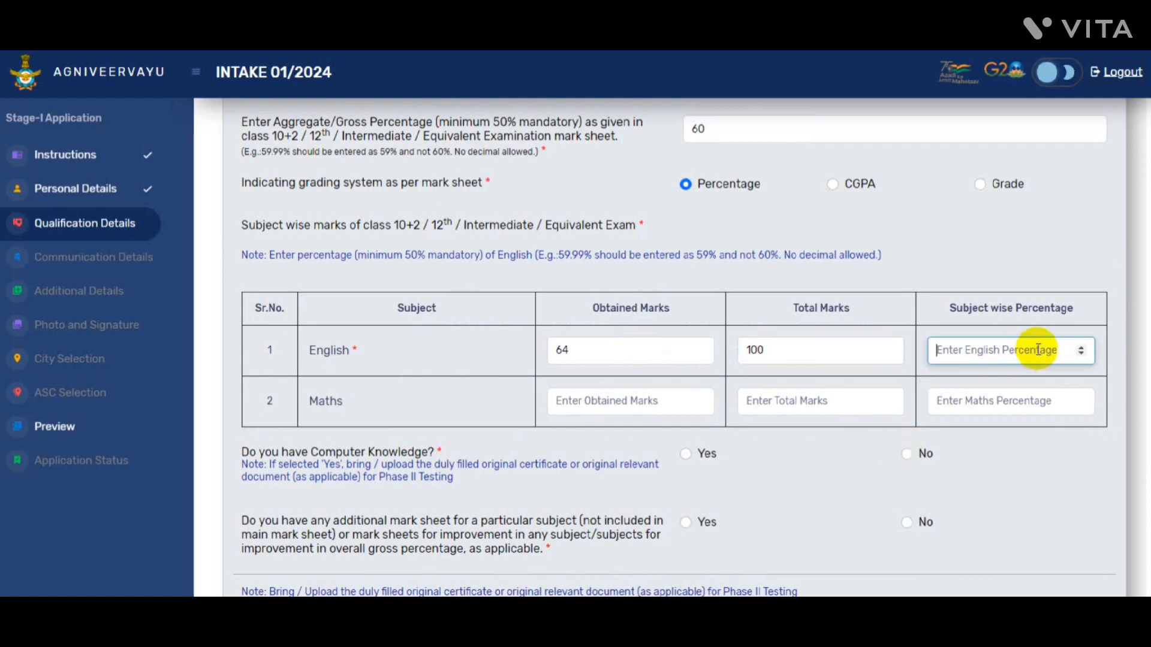
pyautogui.write('64')
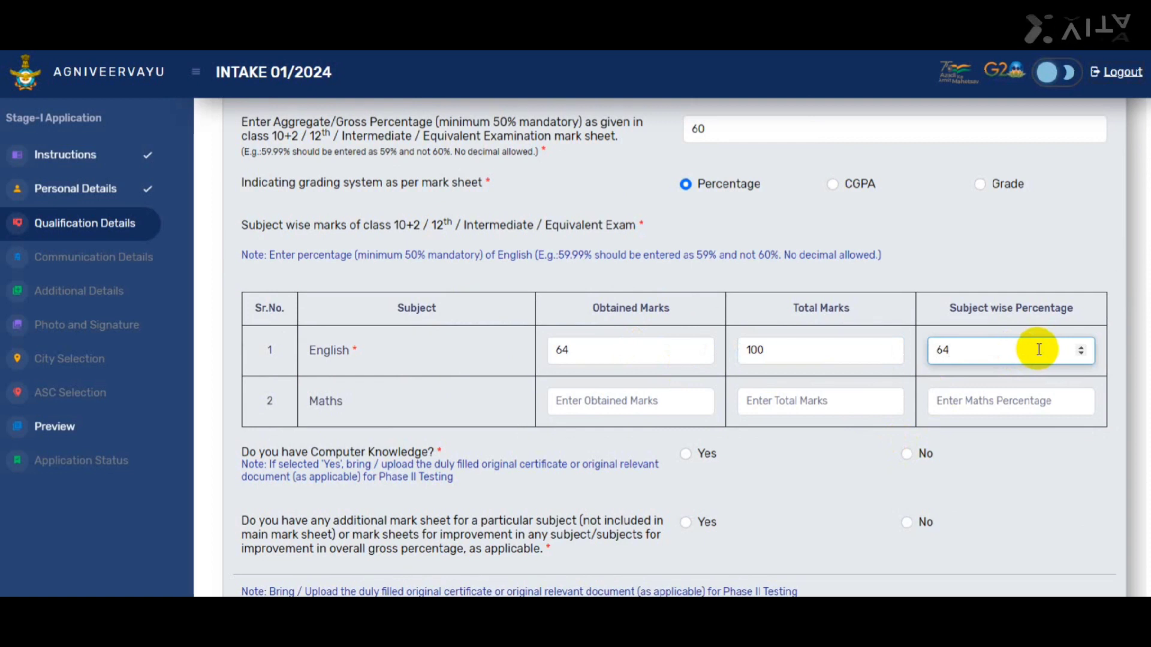
pyautogui.click(690, 453)
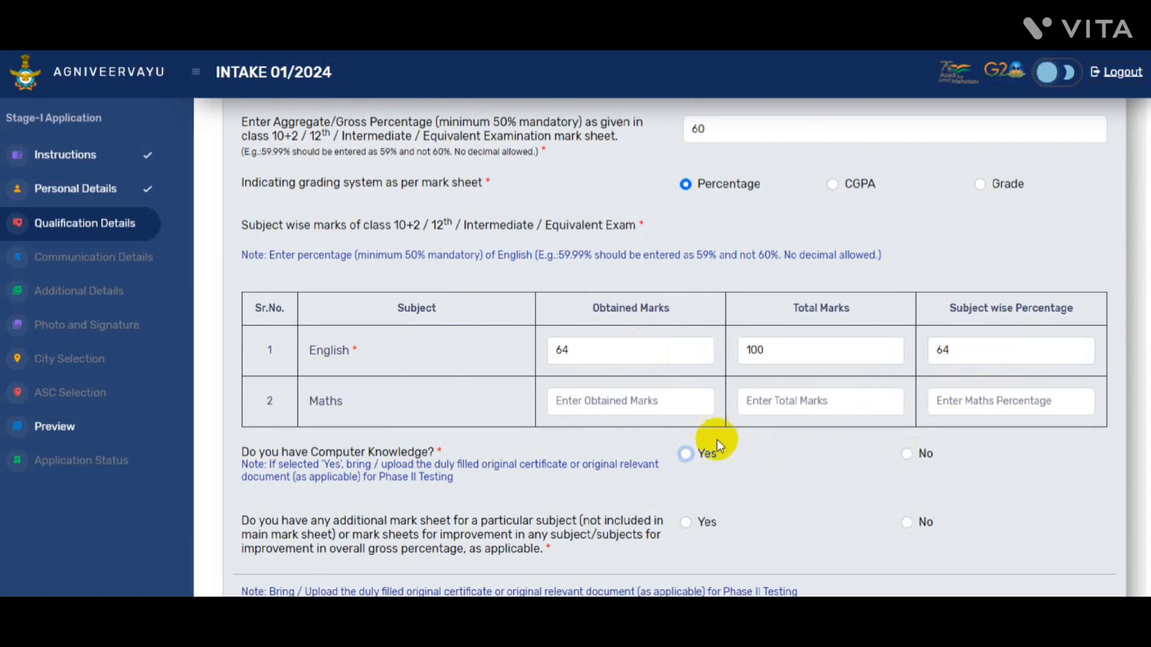
pyautogui.scroll(-2, 674, 348)
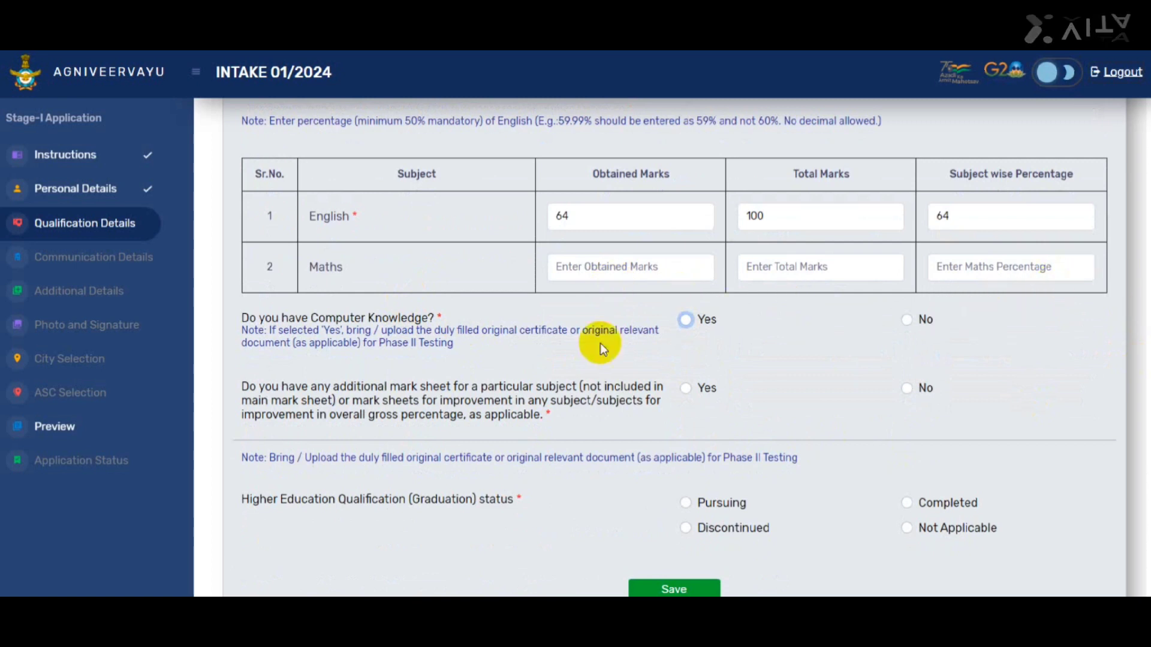
# Record Intermediate computer knowledge and answer No to additional mark sheets
pyautogui.click(686, 321)
pyautogui.scroll(-2, 1028, 334)
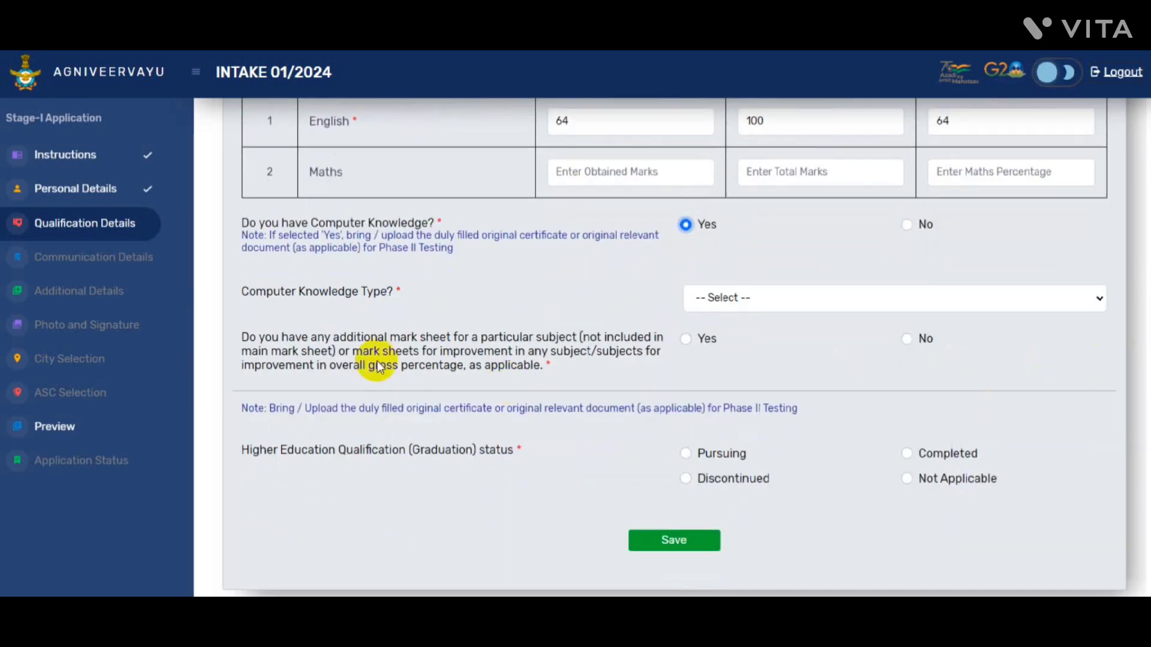
pyautogui.click(787, 304)
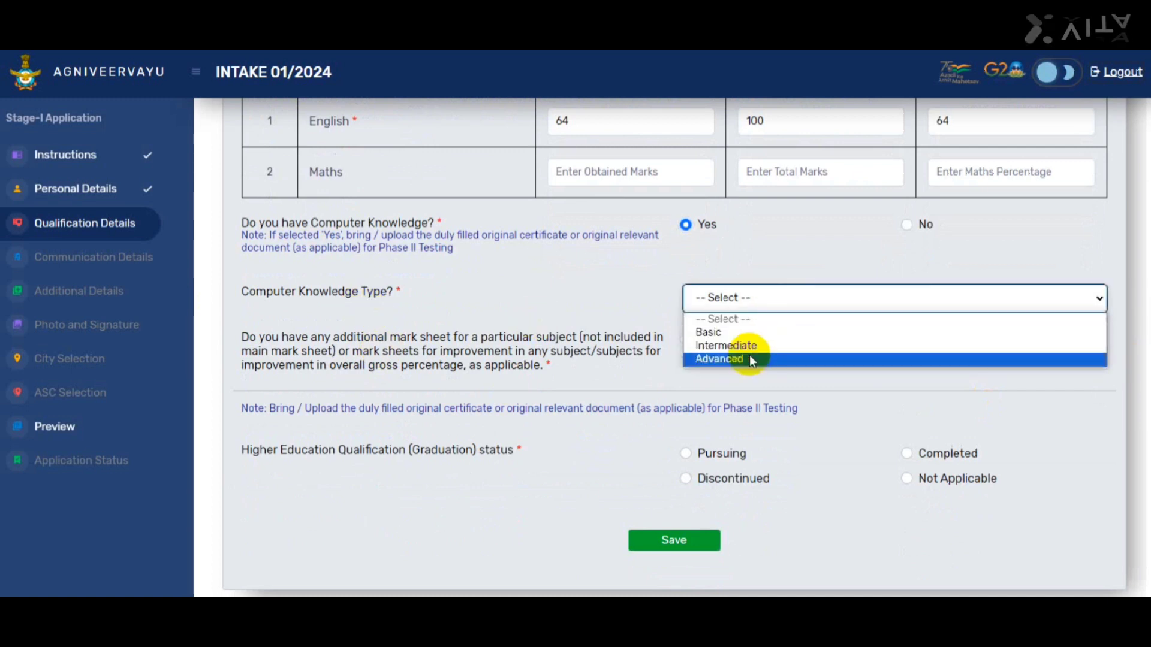
pyautogui.click(779, 343)
pyautogui.scroll(-2, 1133, 372)
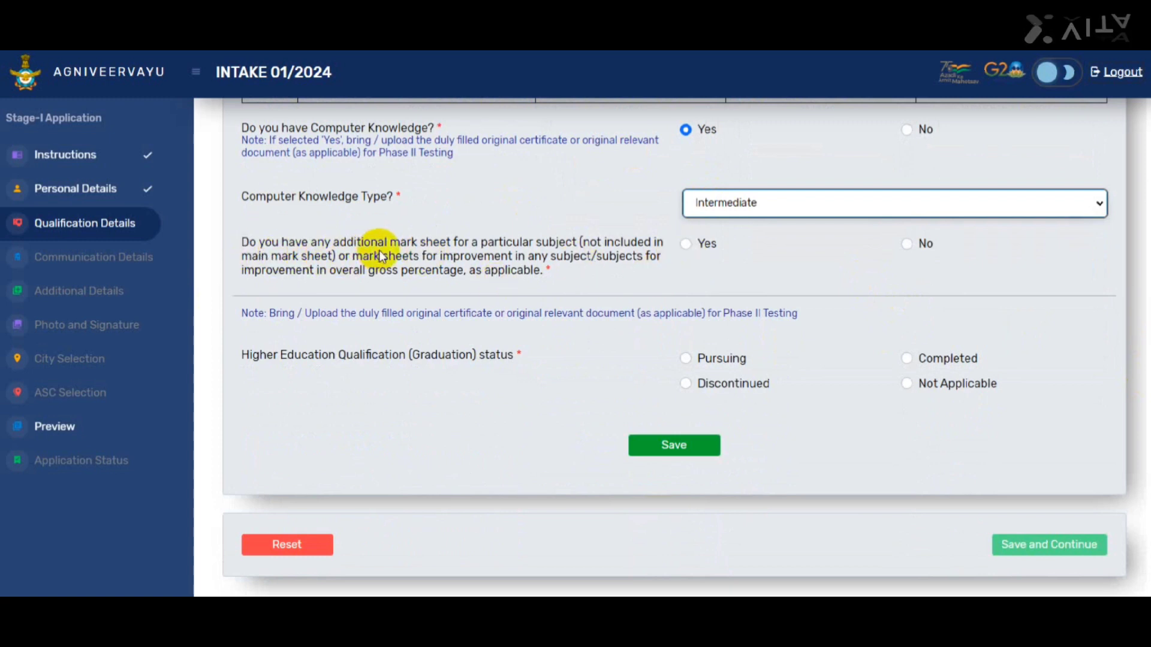
pyautogui.click(908, 244)
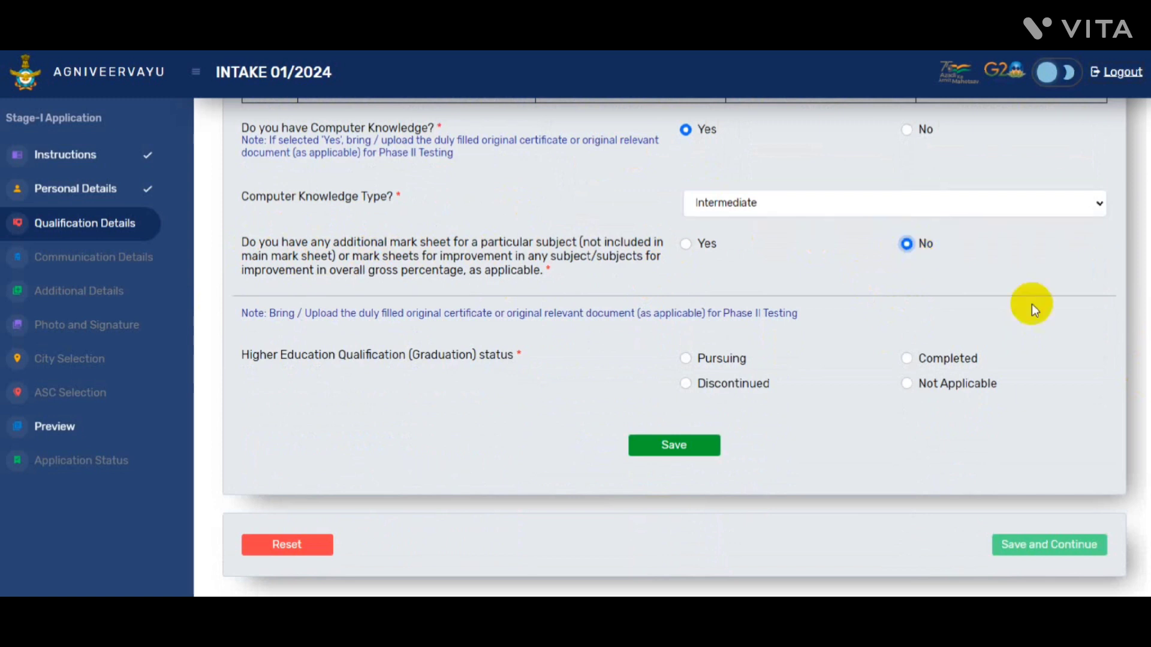
pyautogui.scroll(-1, 684, 347)
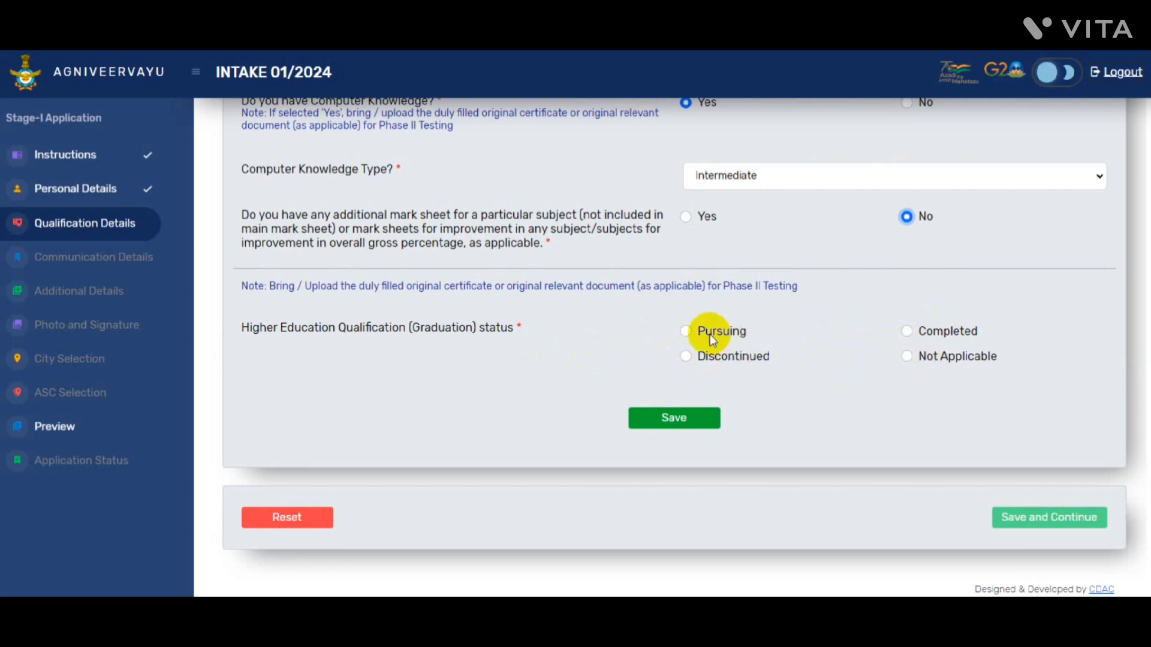
# Mark graduation as pursuing, Non-Engineering, Arts, and save the answers
pyautogui.click(688, 331)
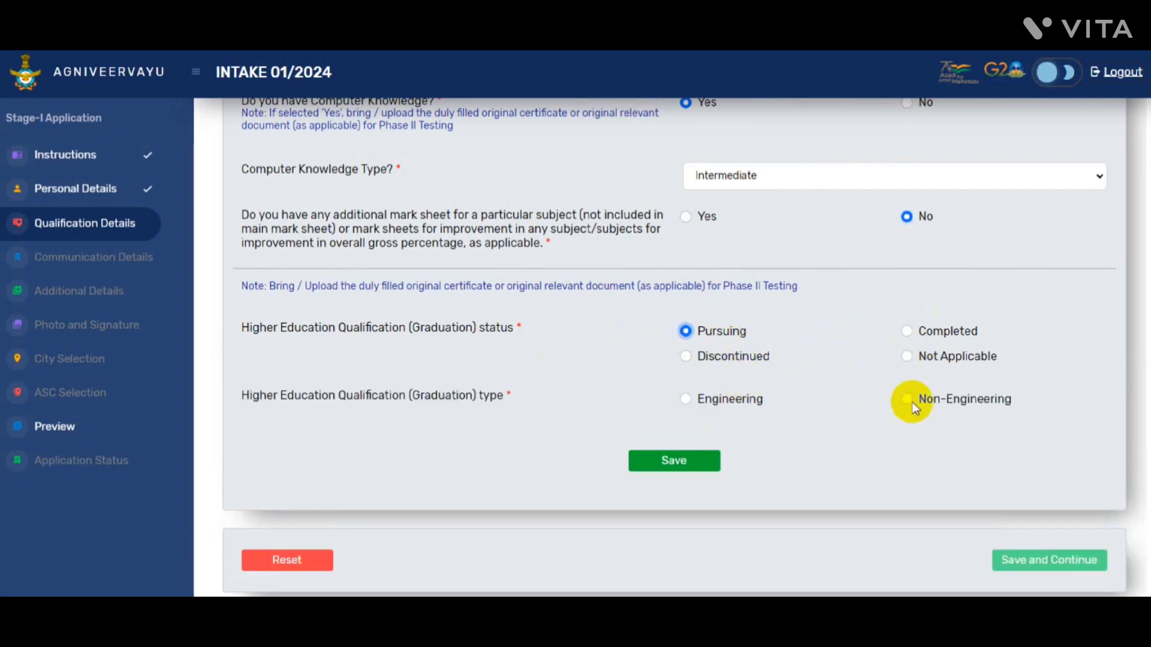
pyautogui.click(908, 401)
pyautogui.scroll(-2, 959, 438)
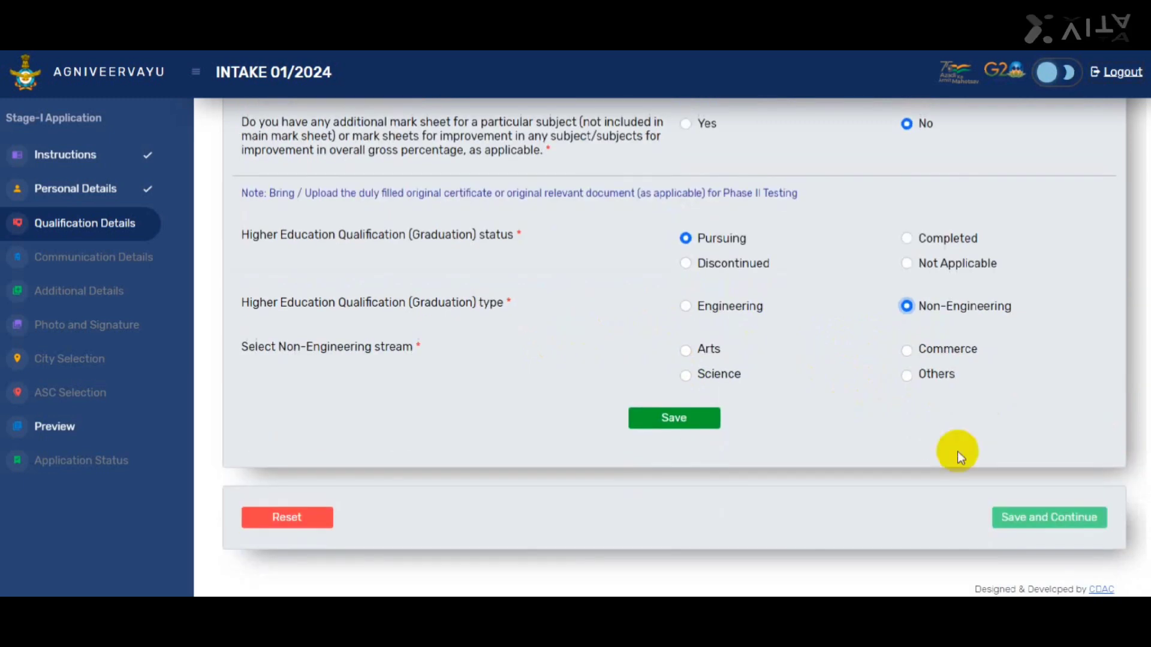
pyautogui.click(687, 351)
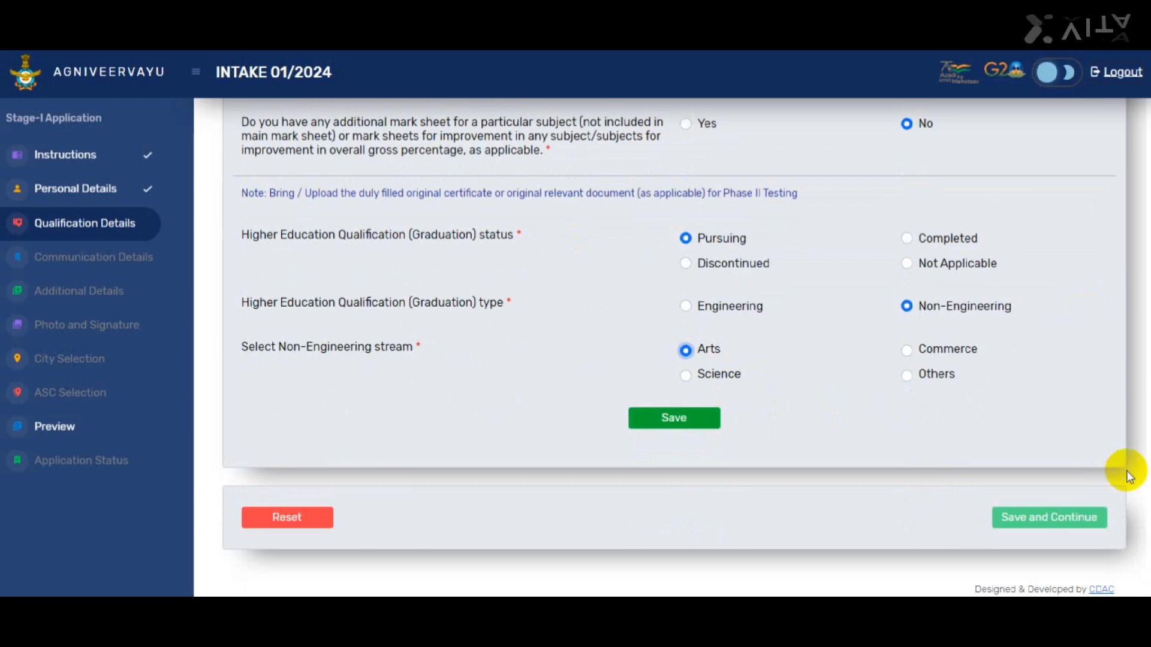
pyautogui.click(1042, 519)
pyautogui.click(719, 442)
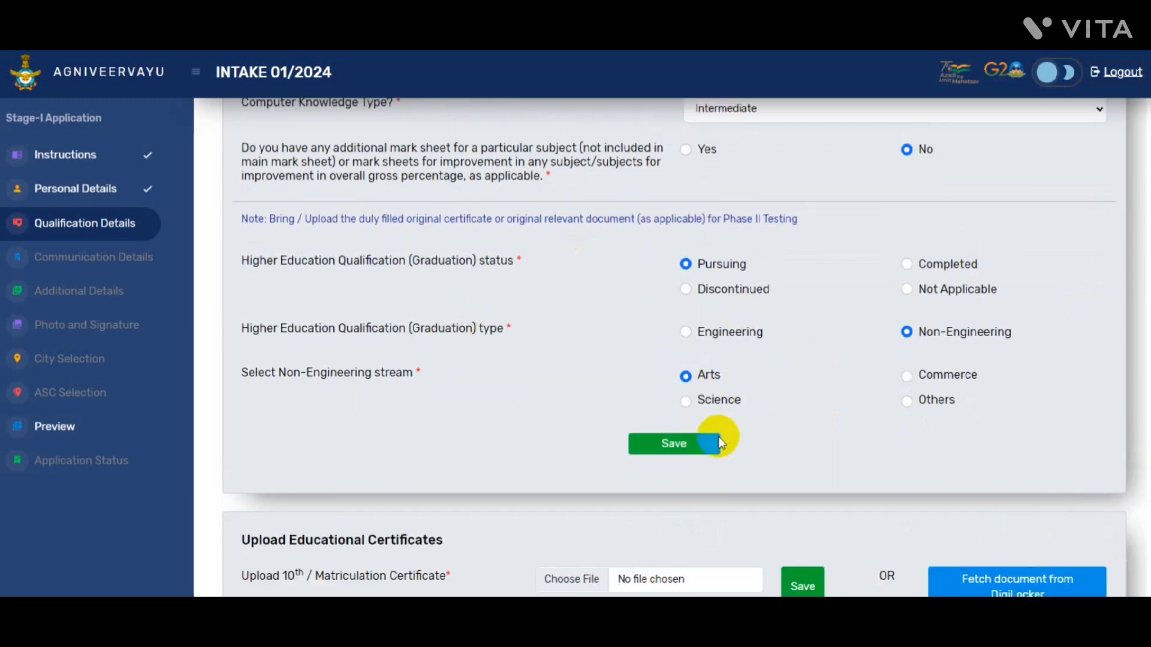
# Save and continue the qualification details, dismissing the Success confirmation
pyautogui.scroll(-4, 674, 347)
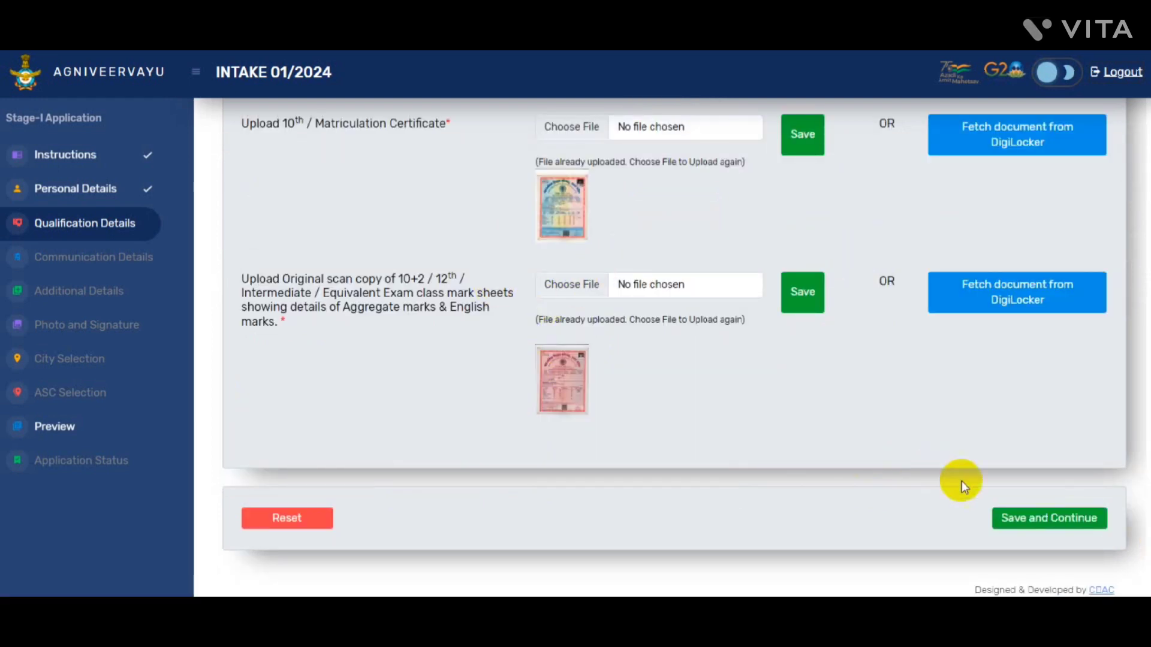
pyautogui.click(1038, 519)
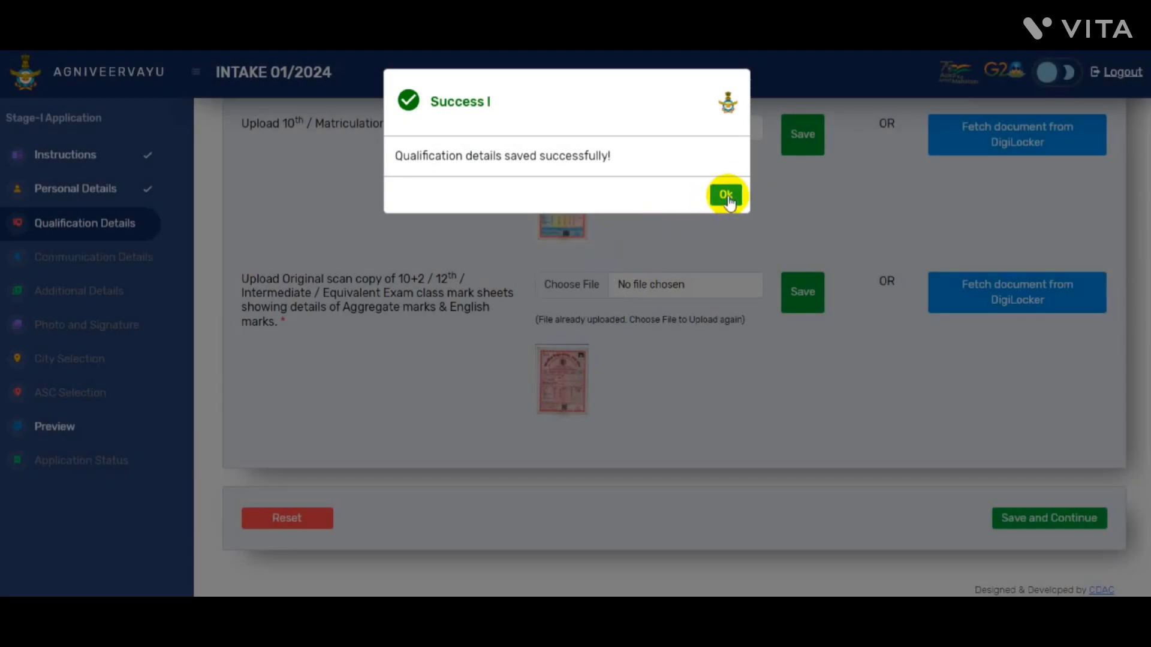
pyautogui.click(728, 196)
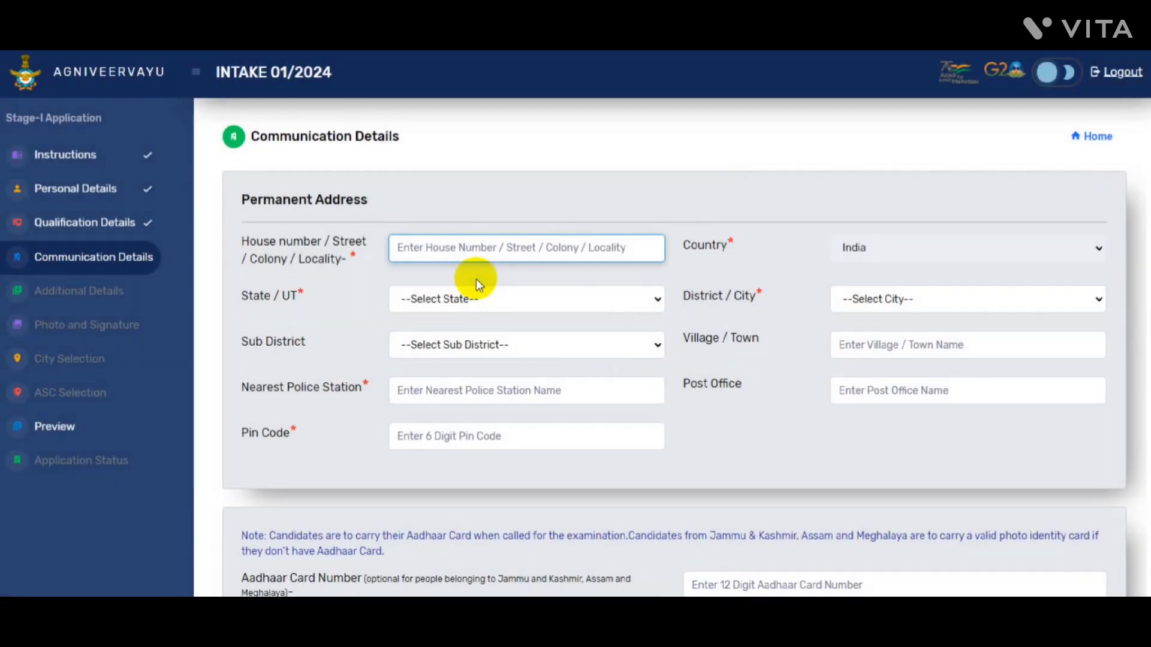
pyautogui.click(483, 260)
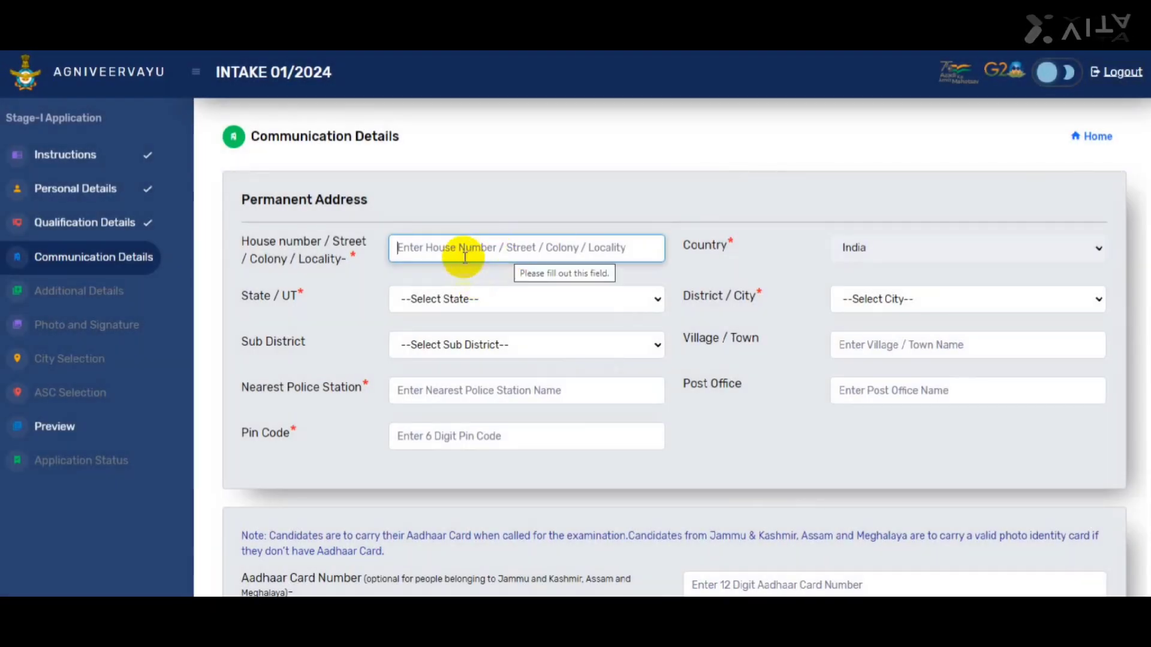
# Choose the state, district and sub-district for the permanent address
pyautogui.scroll(-2, 465, 257)
pyautogui.click(505, 150)
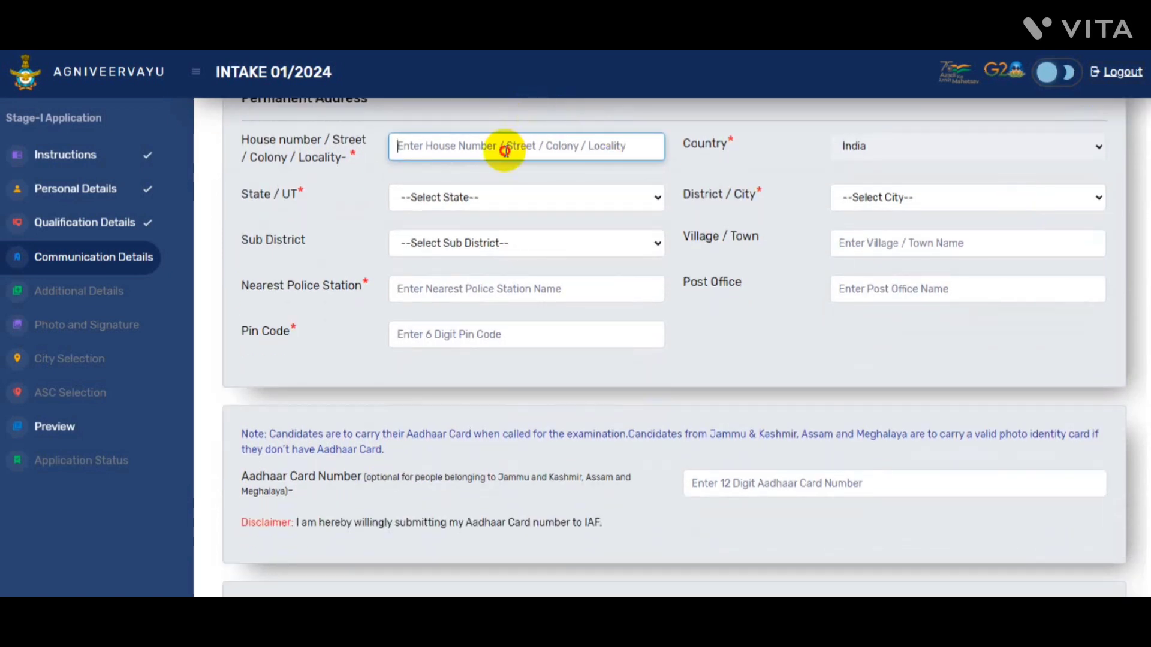
pyautogui.click(436, 198)
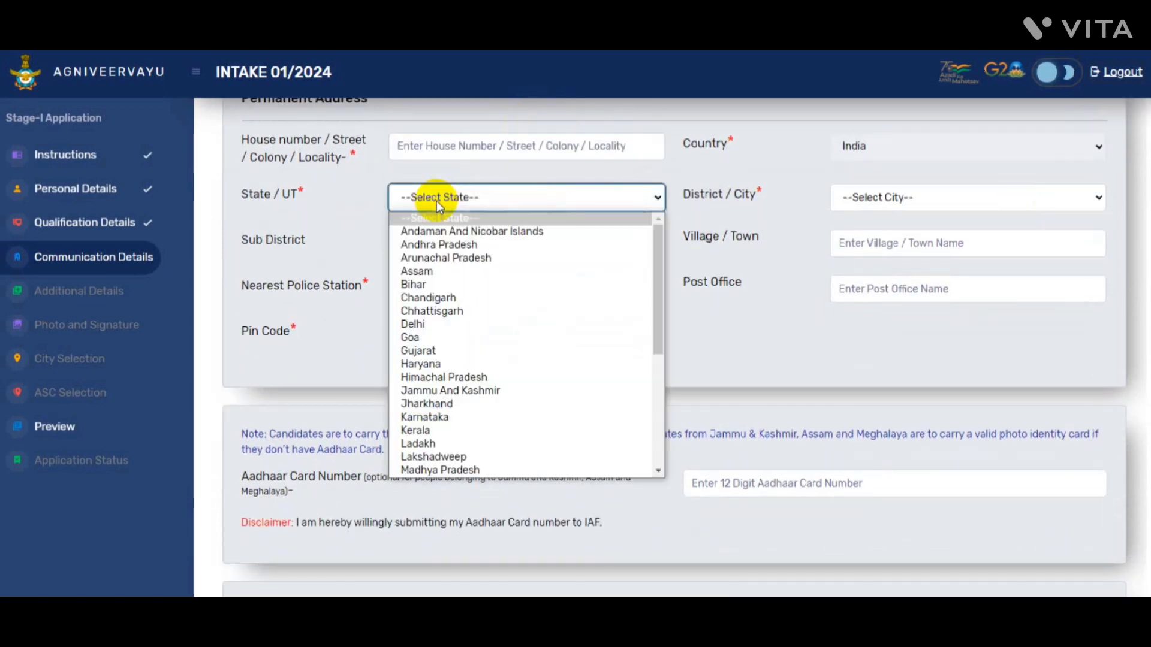
pyautogui.press('u')
pyautogui.press('u')
pyautogui.press('Tab')
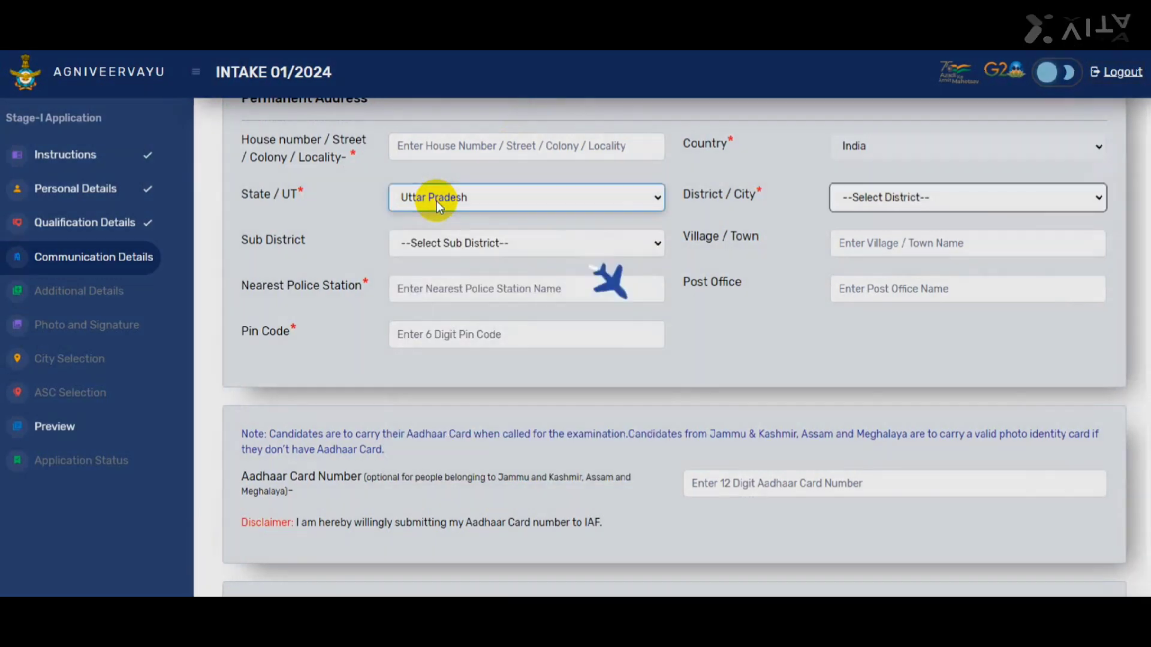
pyautogui.press('g')
pyautogui.press('Tab')
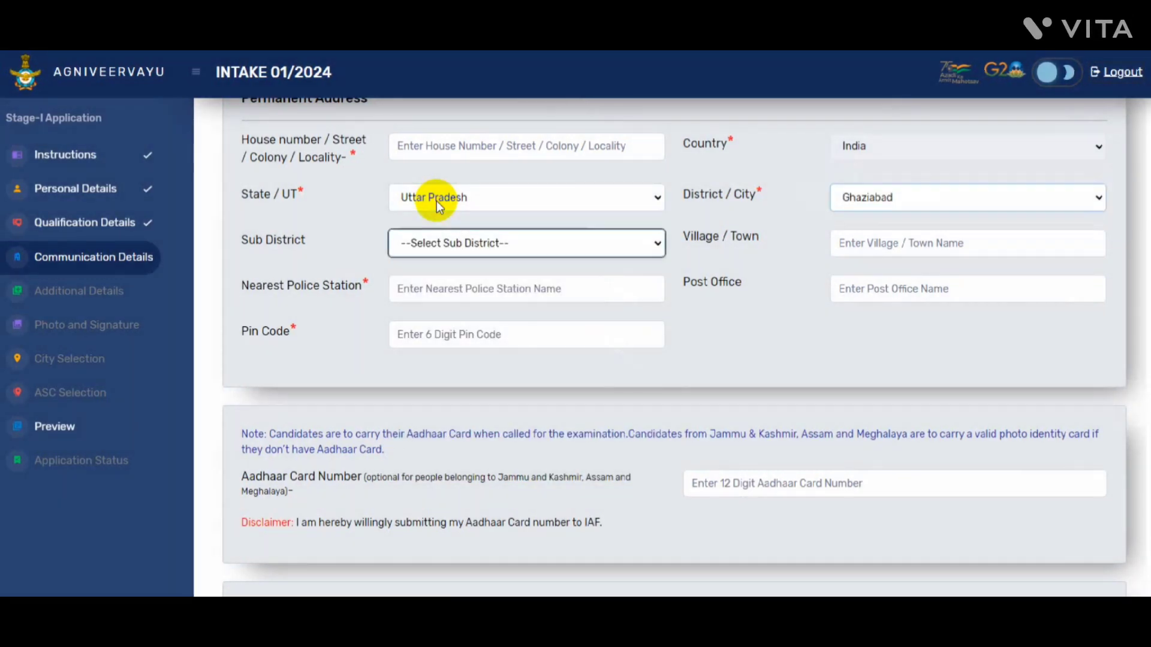
pyautogui.press('l')
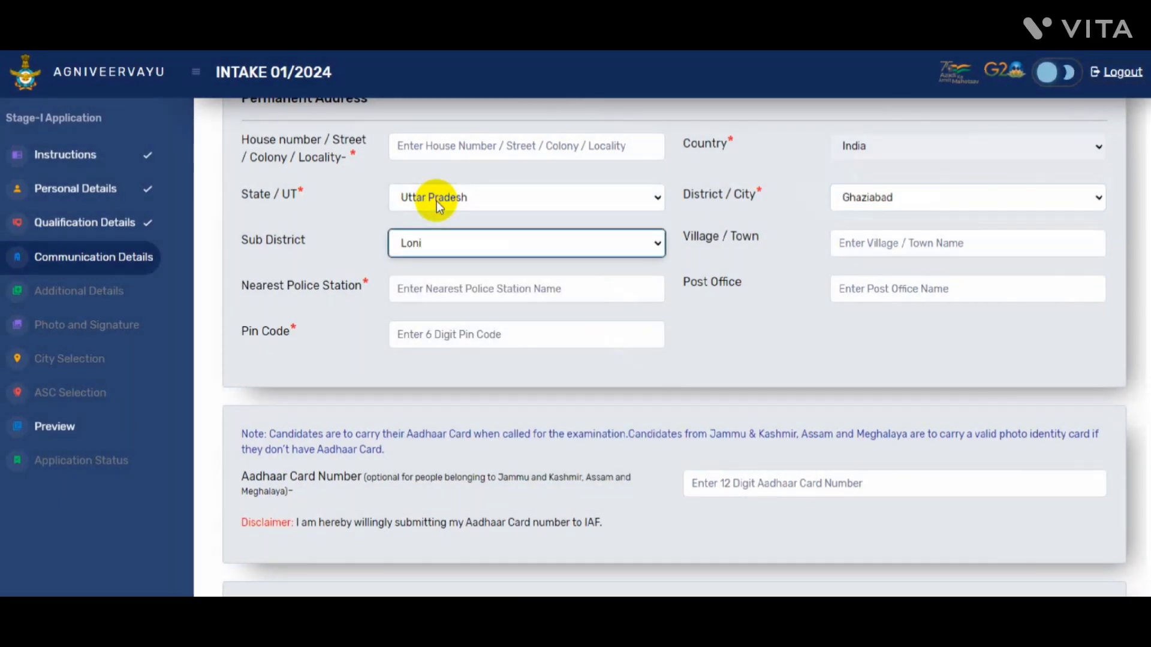
pyautogui.press('Tab')
# Fill in the village, police station, post office and pin code of the permanent address
pyautogui.write('loni')
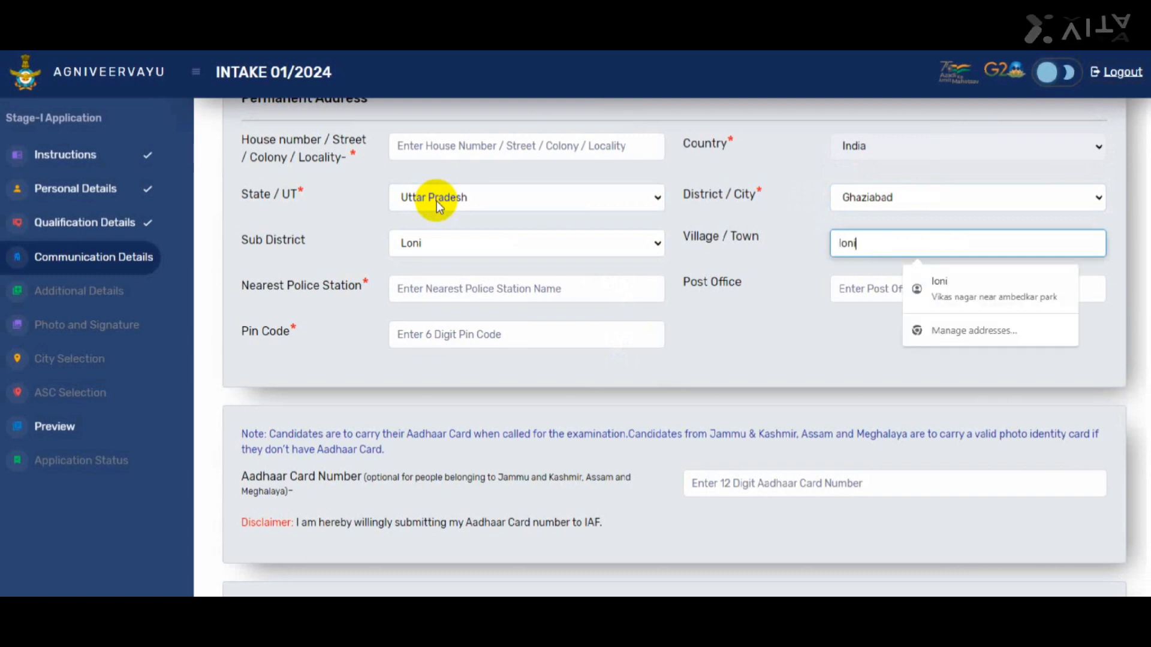
pyautogui.press('Tab')
pyautogui.write('nai')
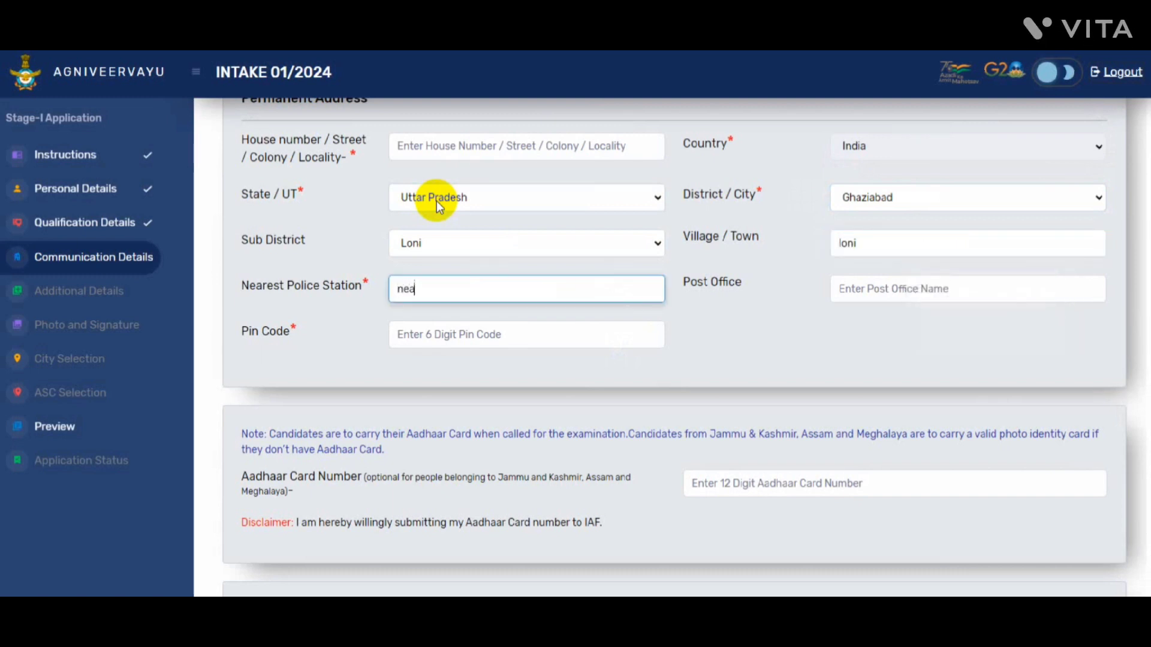
pyautogui.press('BackSpace')
pyautogui.press('BackSpace')
pyautogui.press('BackSpace')
pyautogui.write('loni')
pyautogui.press('Tab')
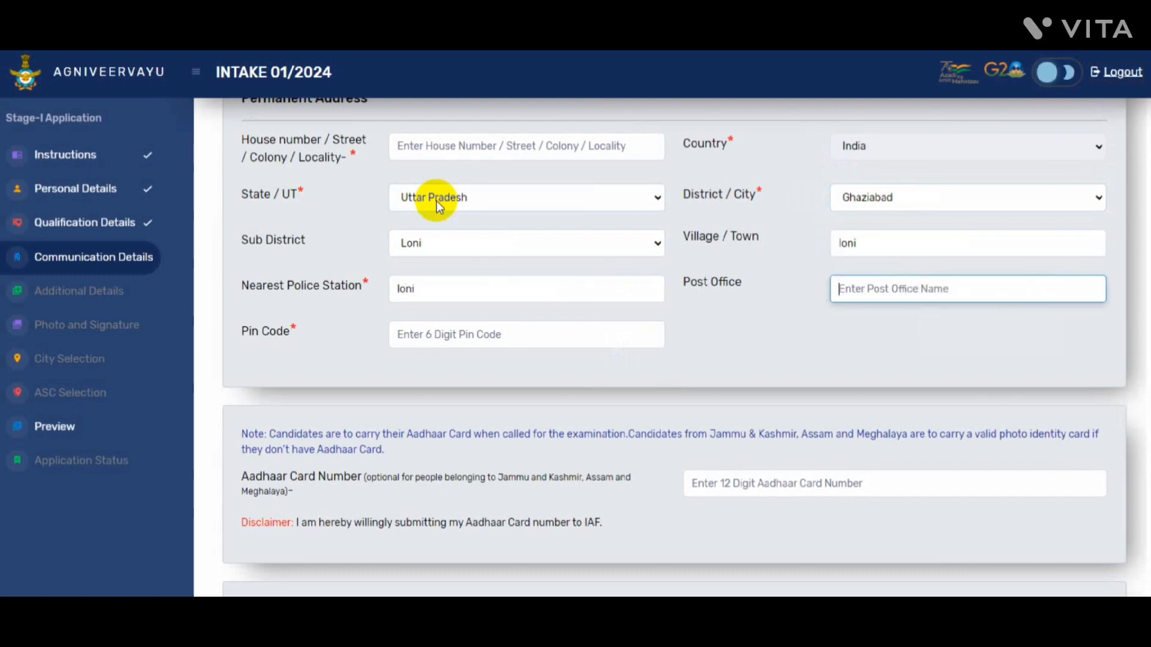
pyautogui.write('loni')
pyautogui.press('Tab')
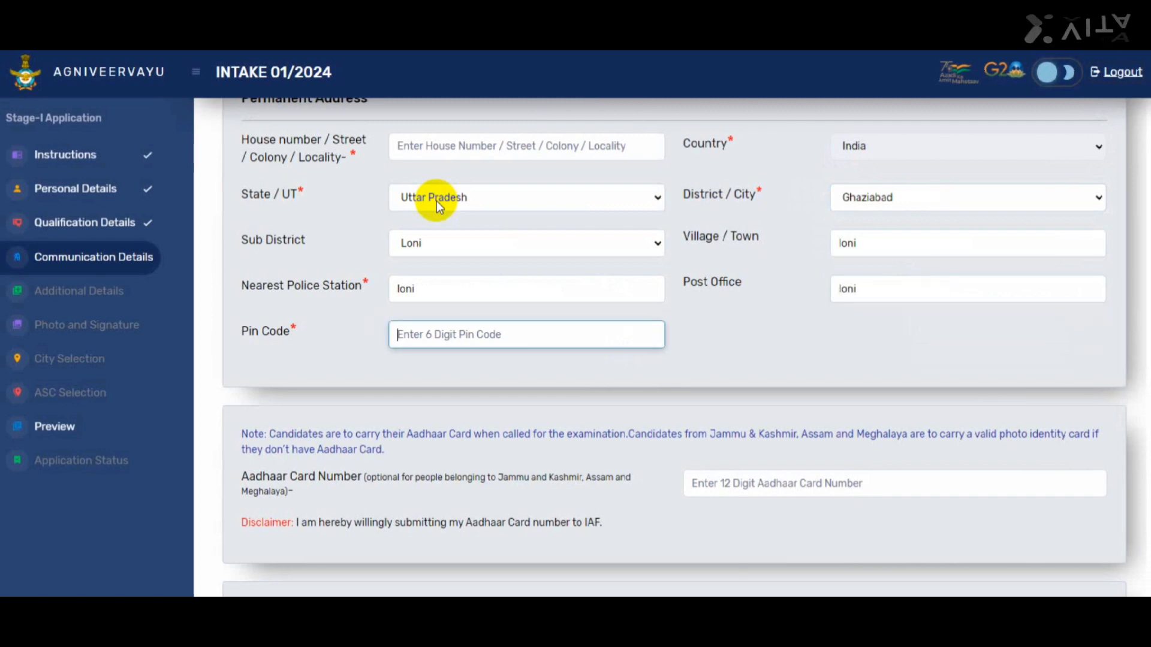
pyautogui.write('201102')
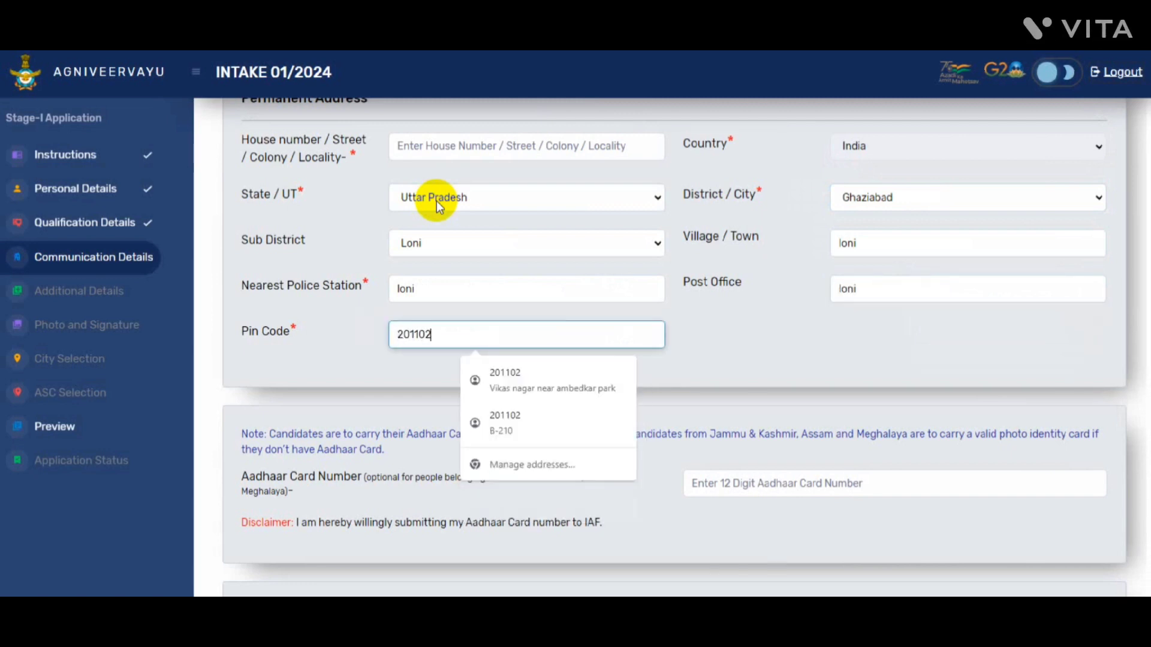
pyautogui.click(786, 380)
# Tick then untick the same-address checkbox, and save the communication details
pyautogui.scroll(-2, 786, 380)
pyautogui.scroll(-1, 1126, 361)
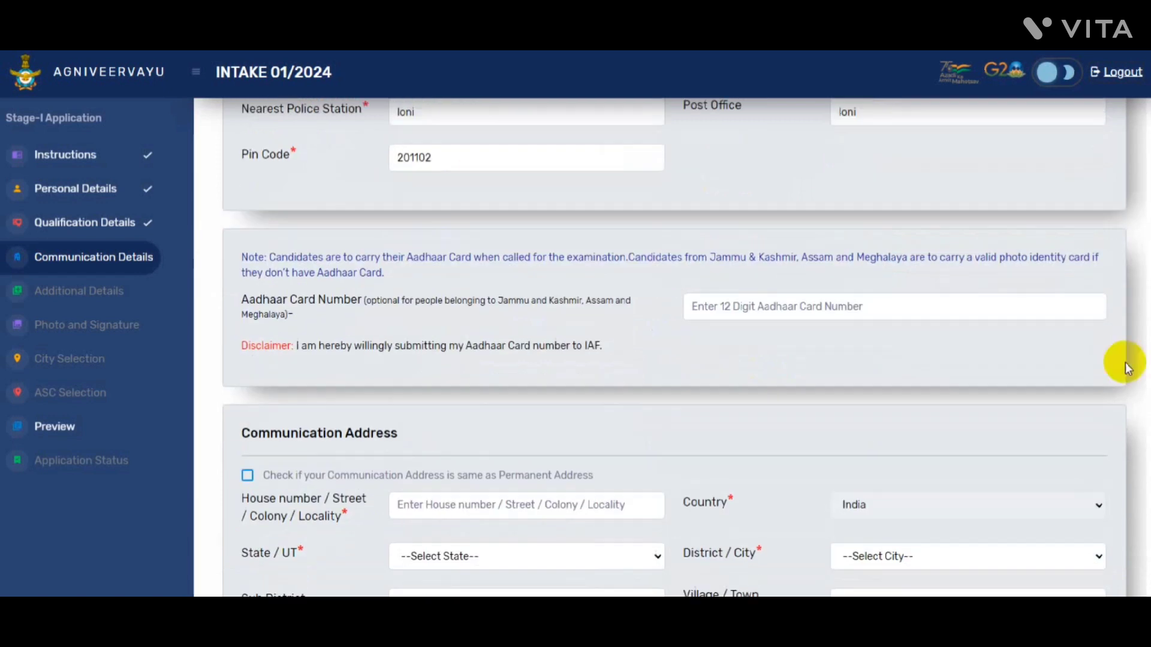
pyautogui.click(732, 304)
pyautogui.scroll(-2, 359, 411)
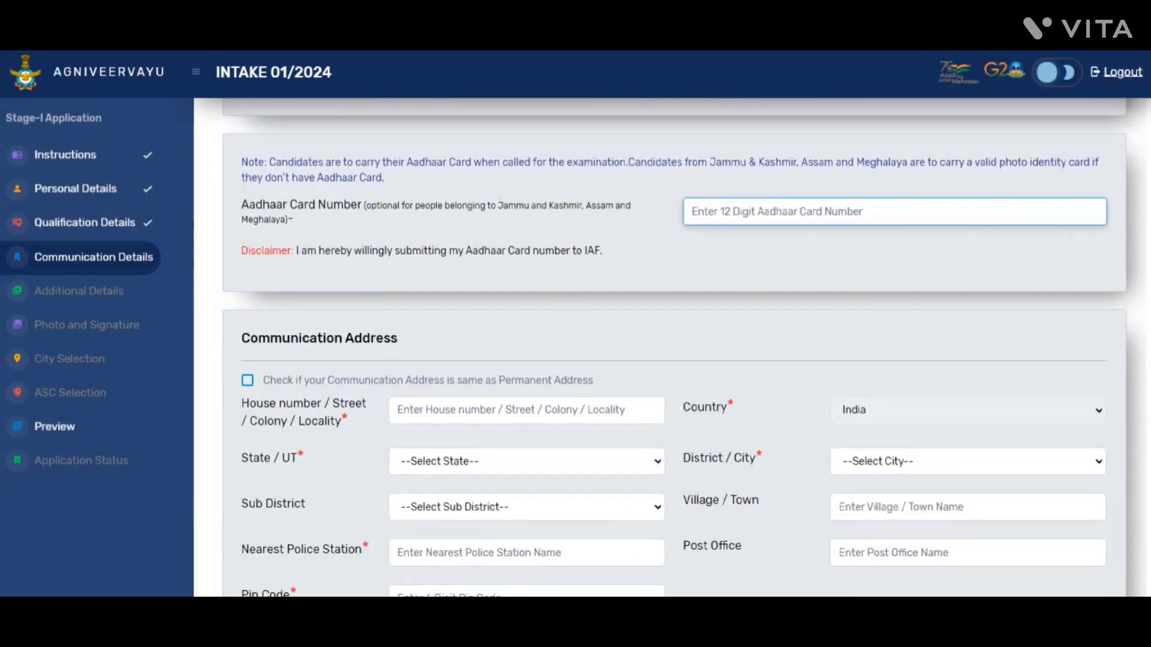
pyautogui.scroll(-2, 1034, 339)
pyautogui.scroll(-1, 674, 348)
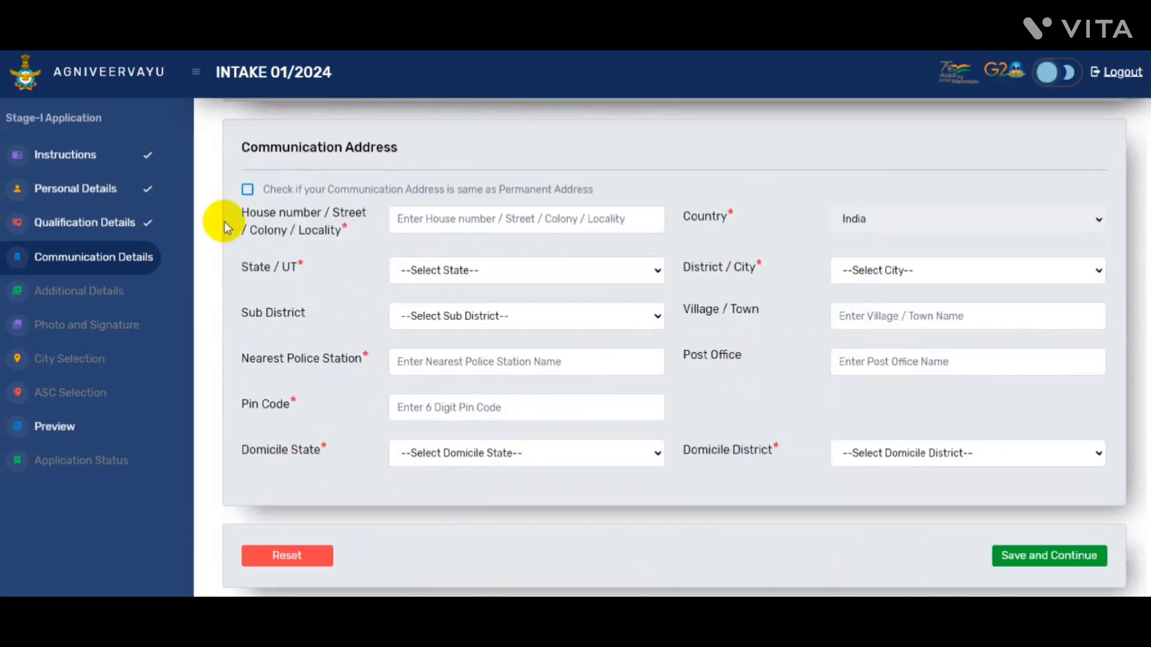
pyautogui.click(249, 192)
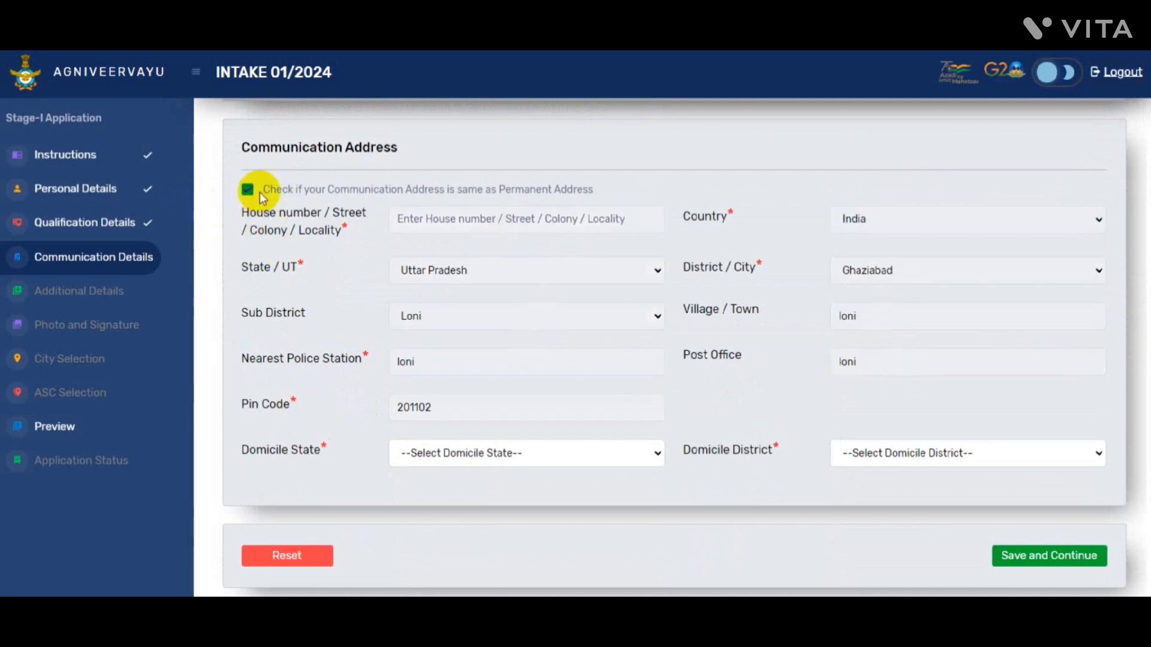
pyautogui.click(247, 190)
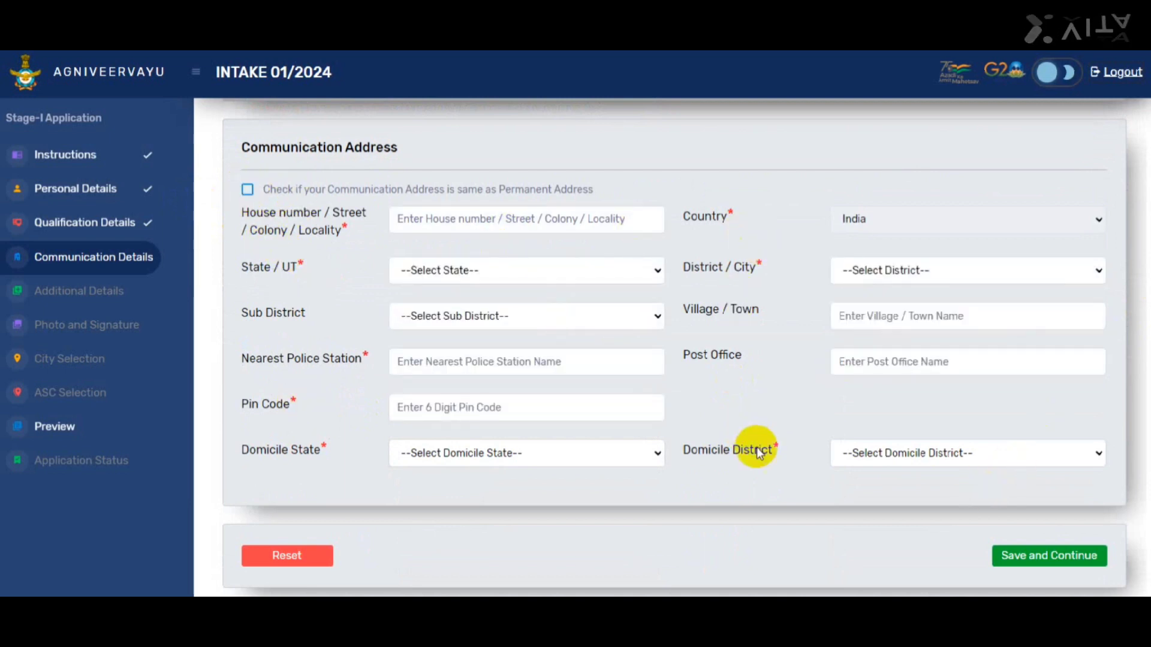
pyautogui.click(1034, 558)
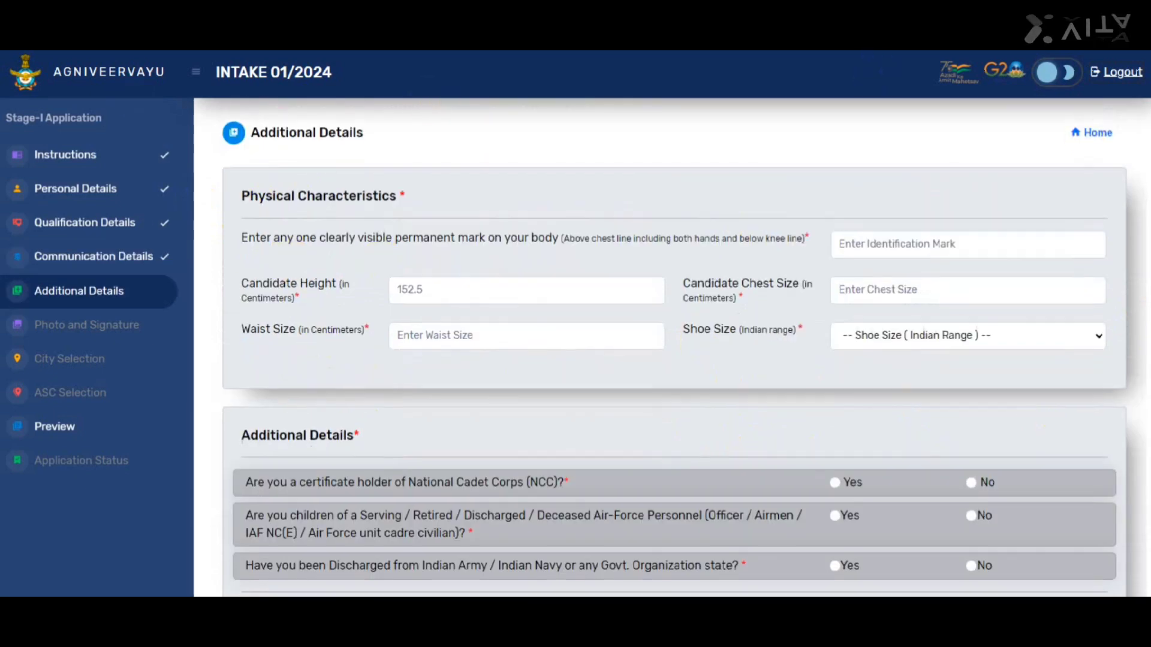
# Enter 'mole on chest right side' as the identification mark
pyautogui.scroll(-1, 282, 180)
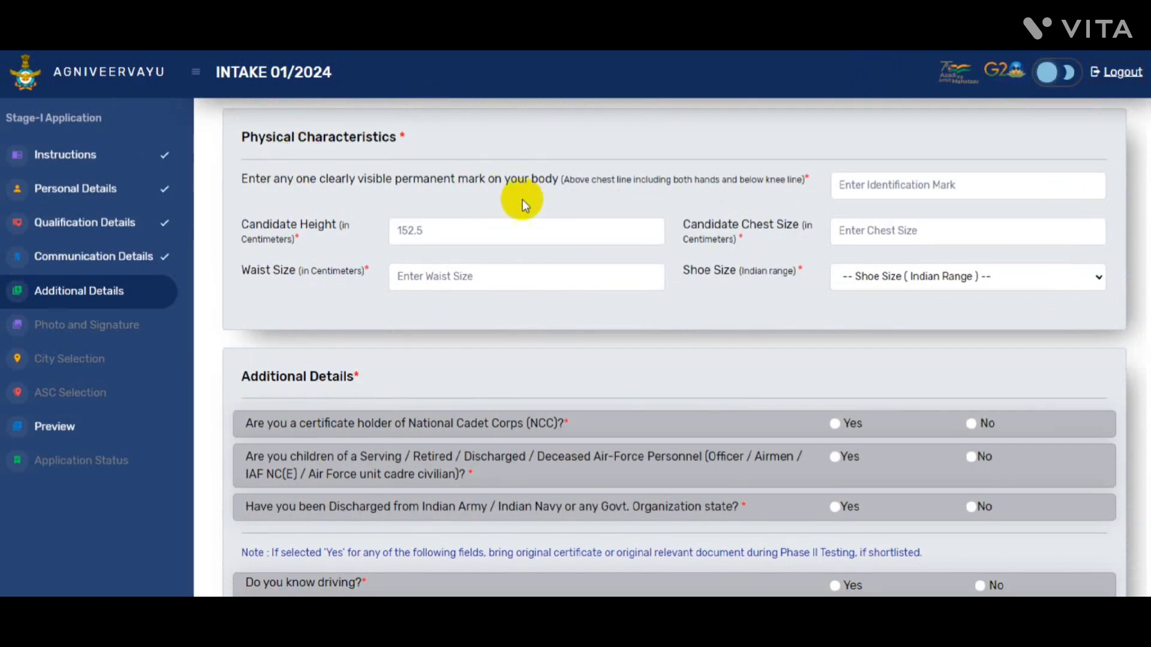
pyautogui.click(881, 198)
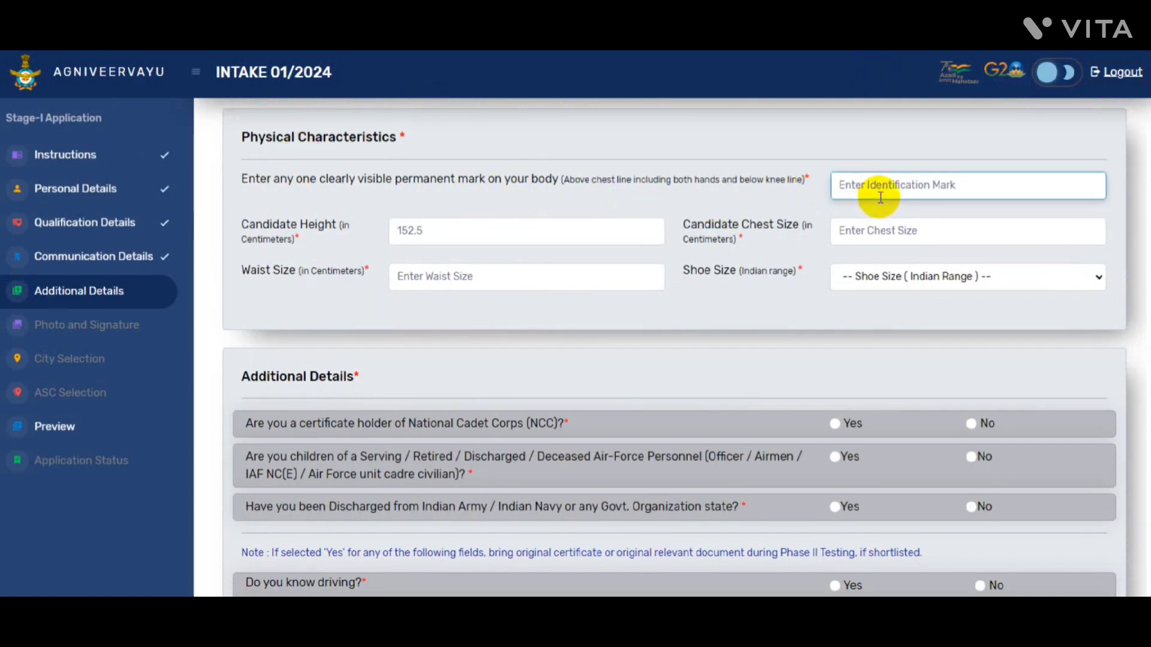
pyautogui.write('none')
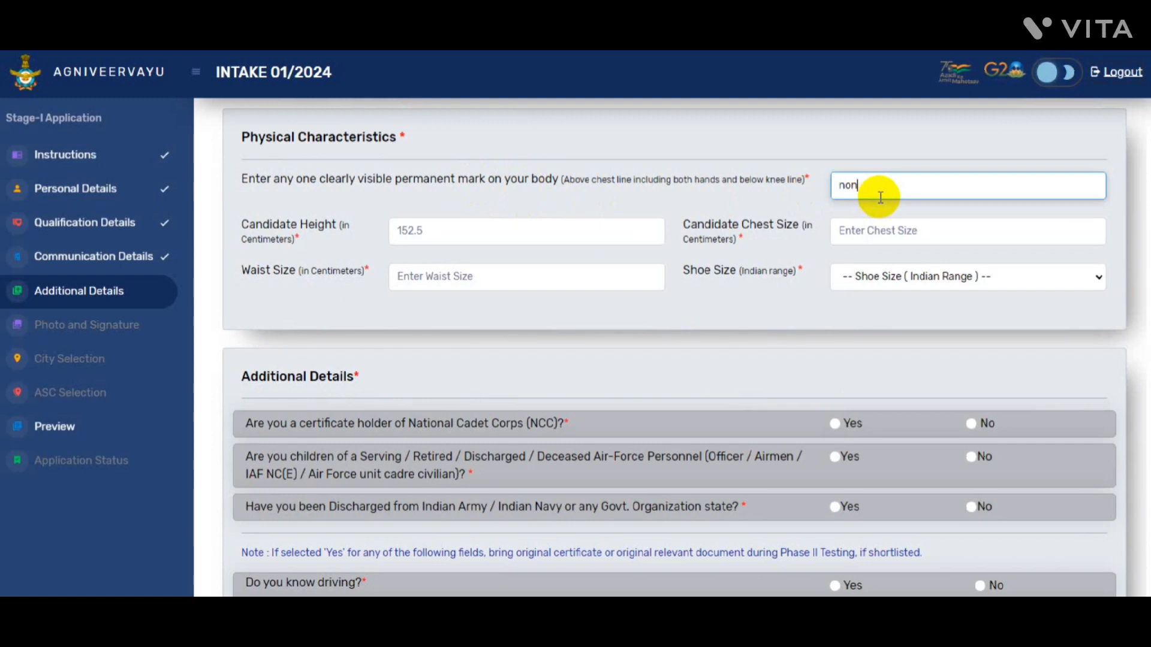
pyautogui.press('BackSpace')
pyautogui.press('BackSpace')
pyautogui.press('BackSpace')
pyautogui.write('mole on chest right side')
# Fill in height 172, chest 96 and waist 81, and choose shoe size 8
pyautogui.click(477, 222)
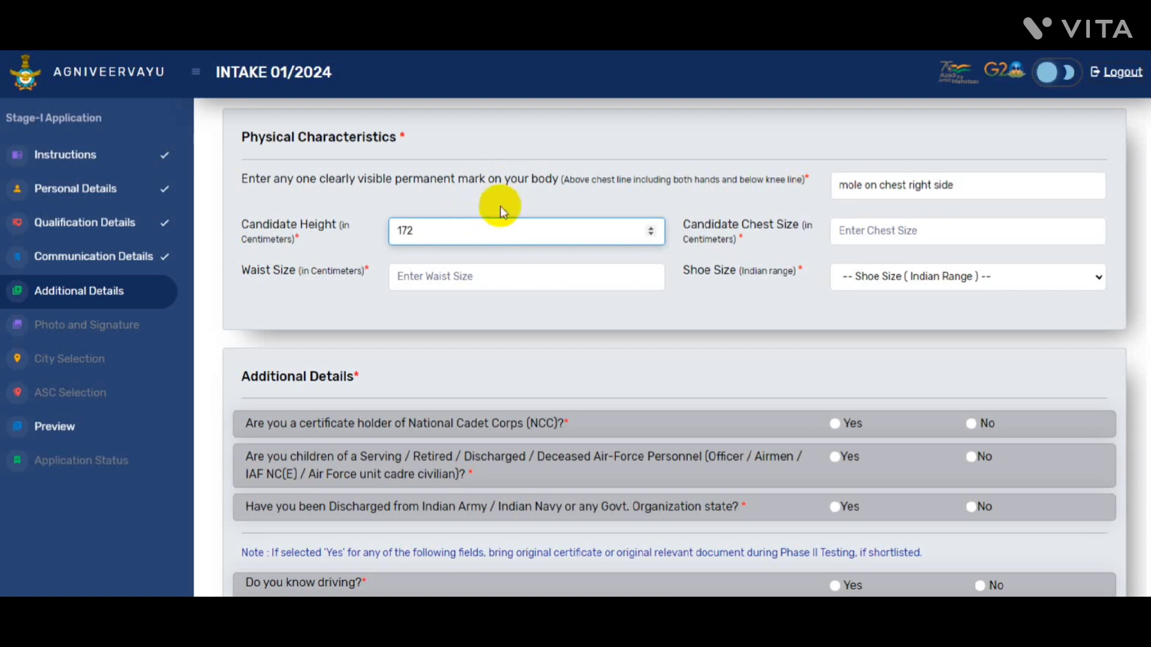
pyautogui.click(866, 229)
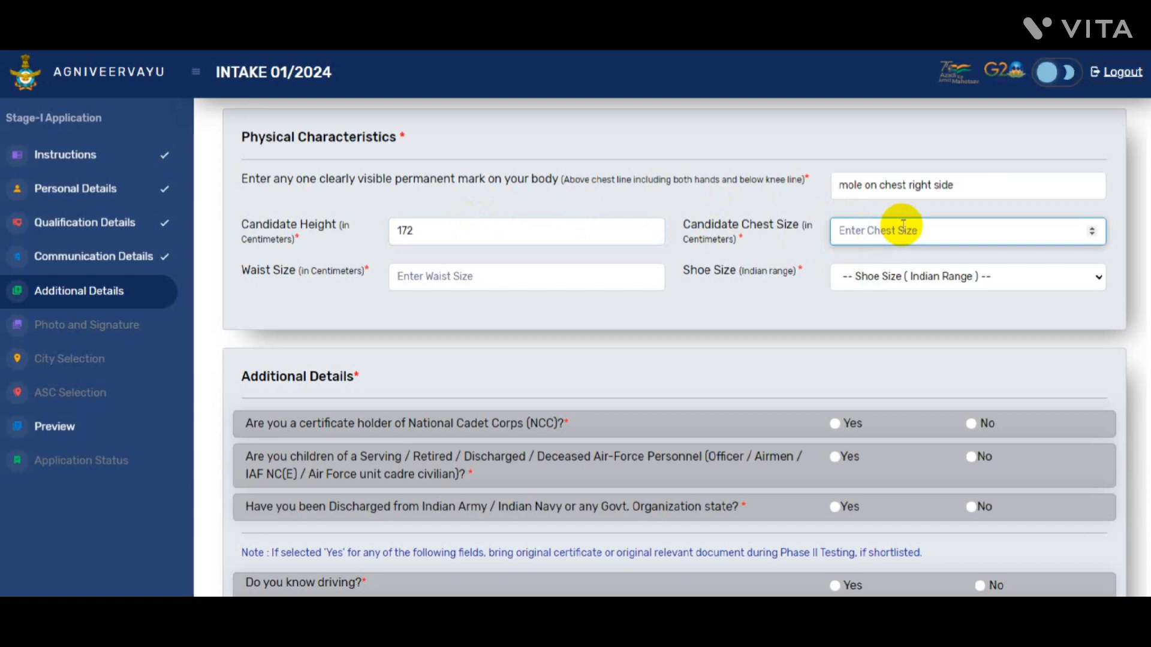
pyautogui.write('96')
pyautogui.press('Tab')
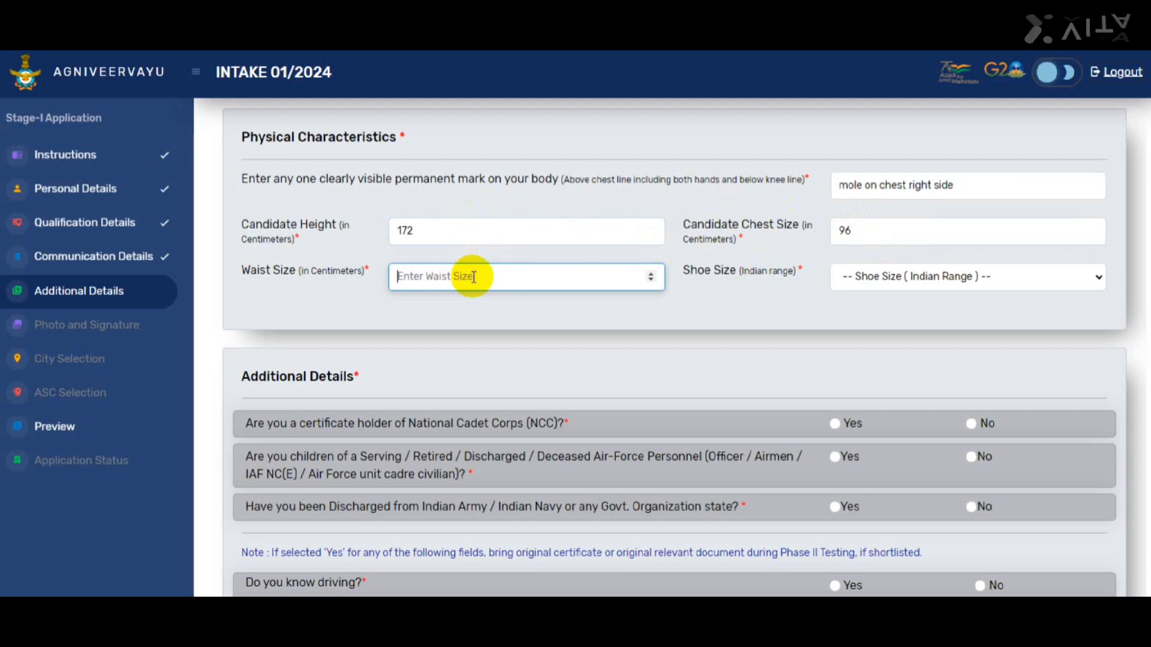
pyautogui.click(943, 284)
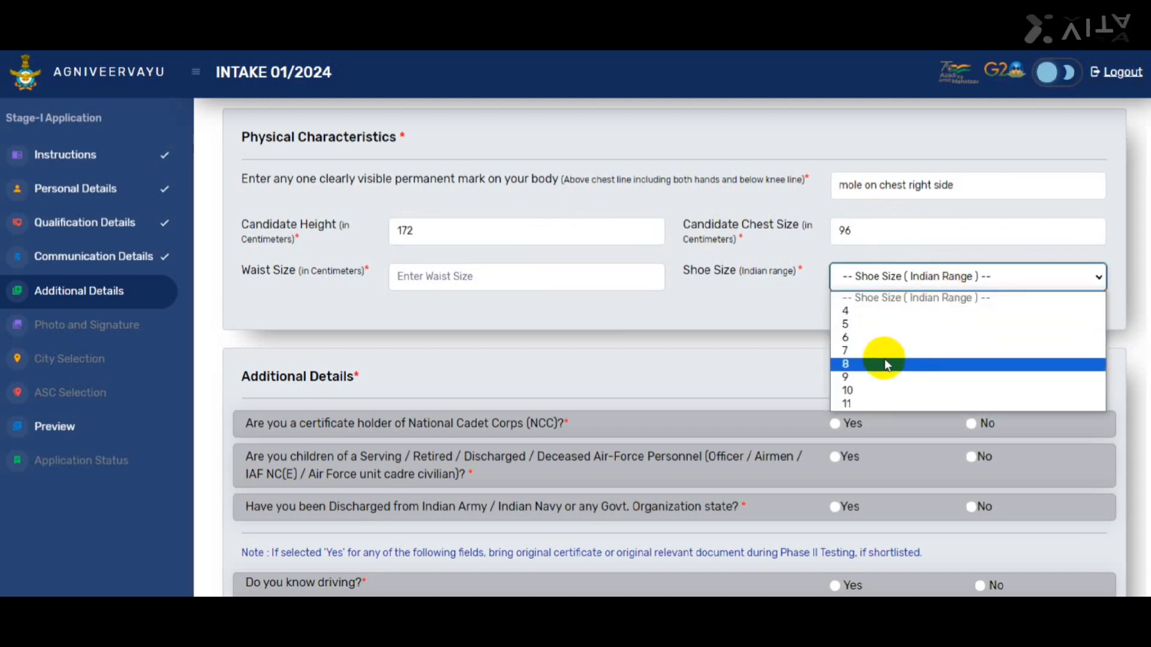
pyautogui.click(883, 358)
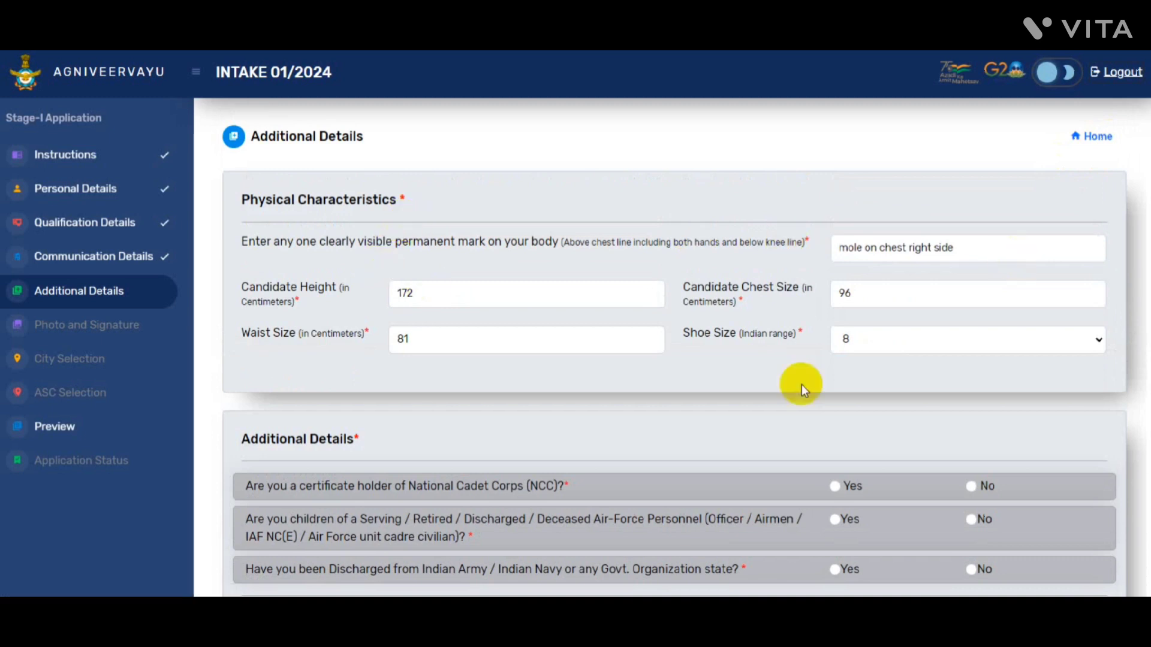
# Answer No to the NCC certificate, Air Force family and discharged-from-service questions
pyautogui.scroll(-3, 545, 294)
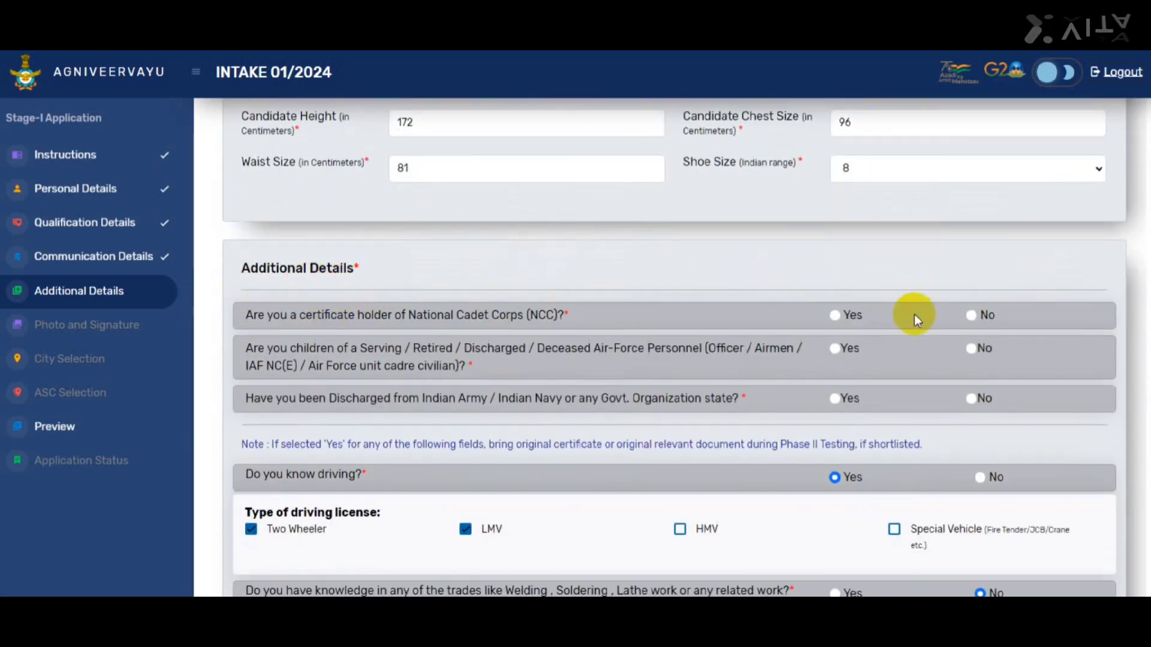
pyautogui.click(973, 316)
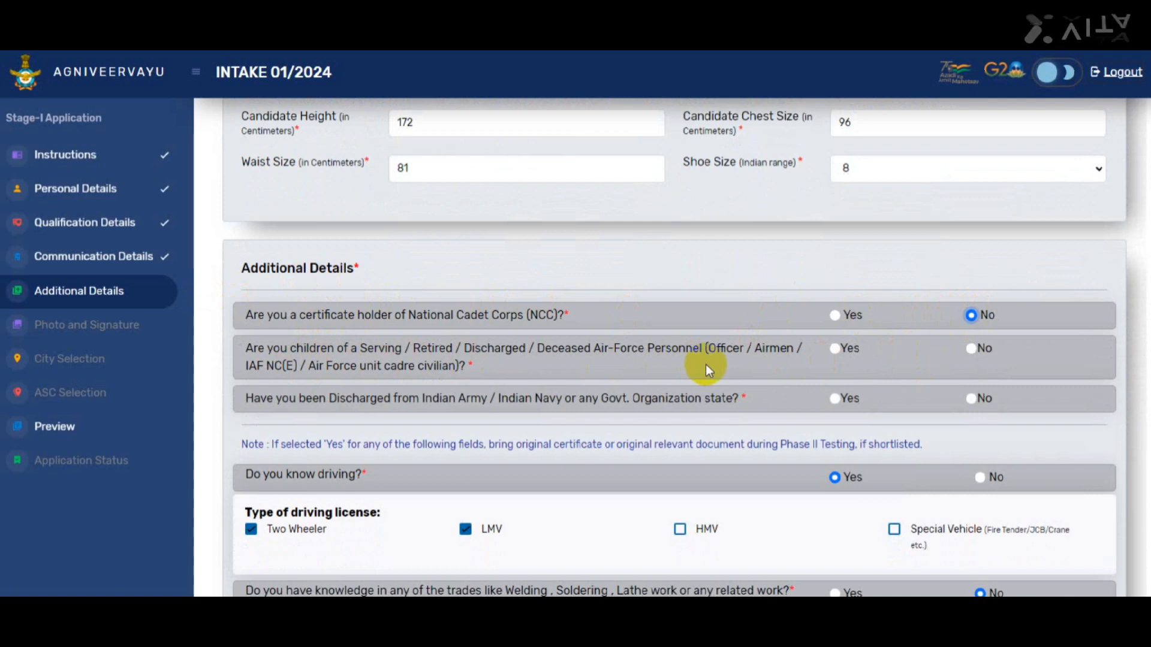
pyautogui.click(973, 349)
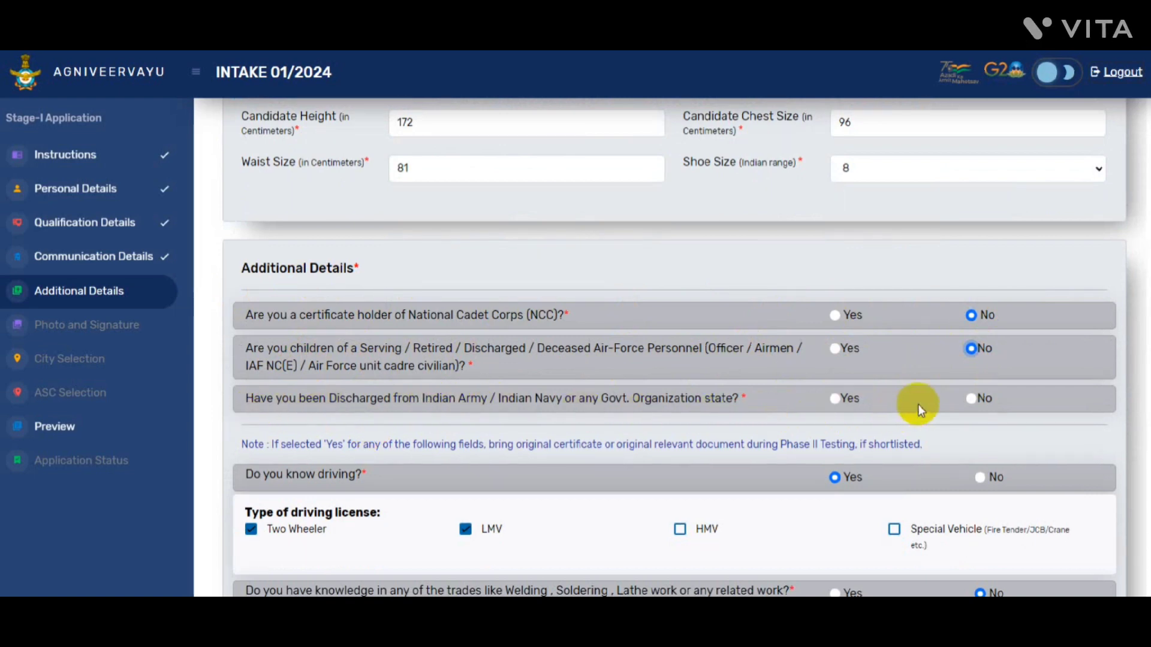
pyautogui.click(975, 398)
# Answer No to the accounting, other skills, sports event and other languages questions
pyautogui.scroll(-3, 1031, 370)
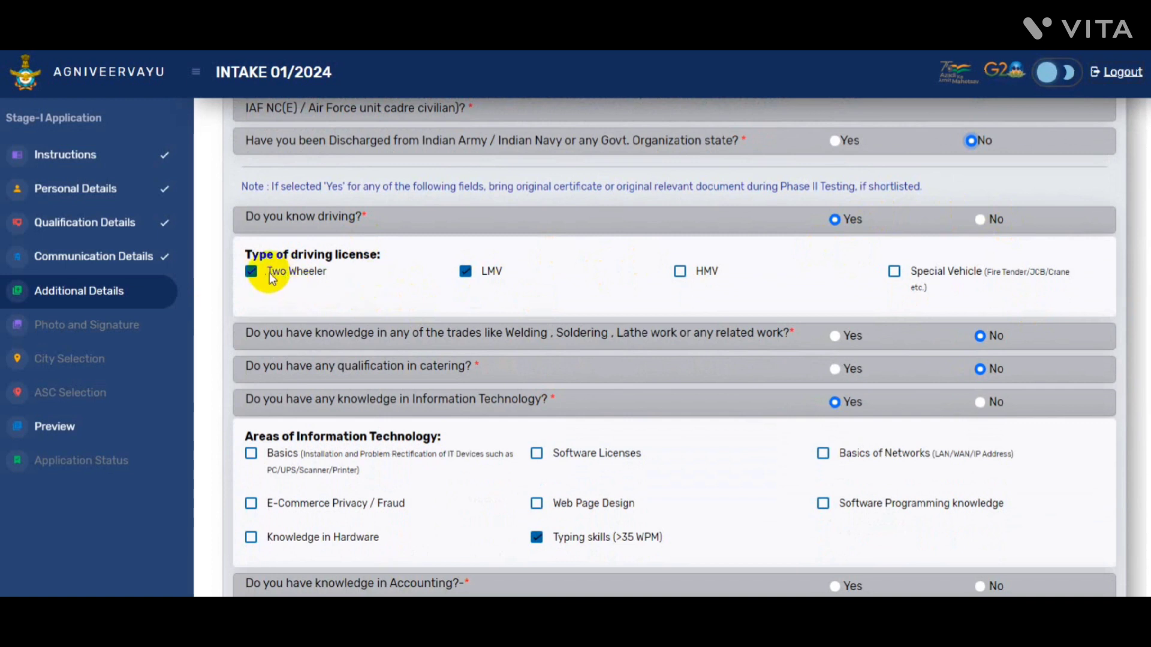
pyautogui.scroll(-2, 324, 239)
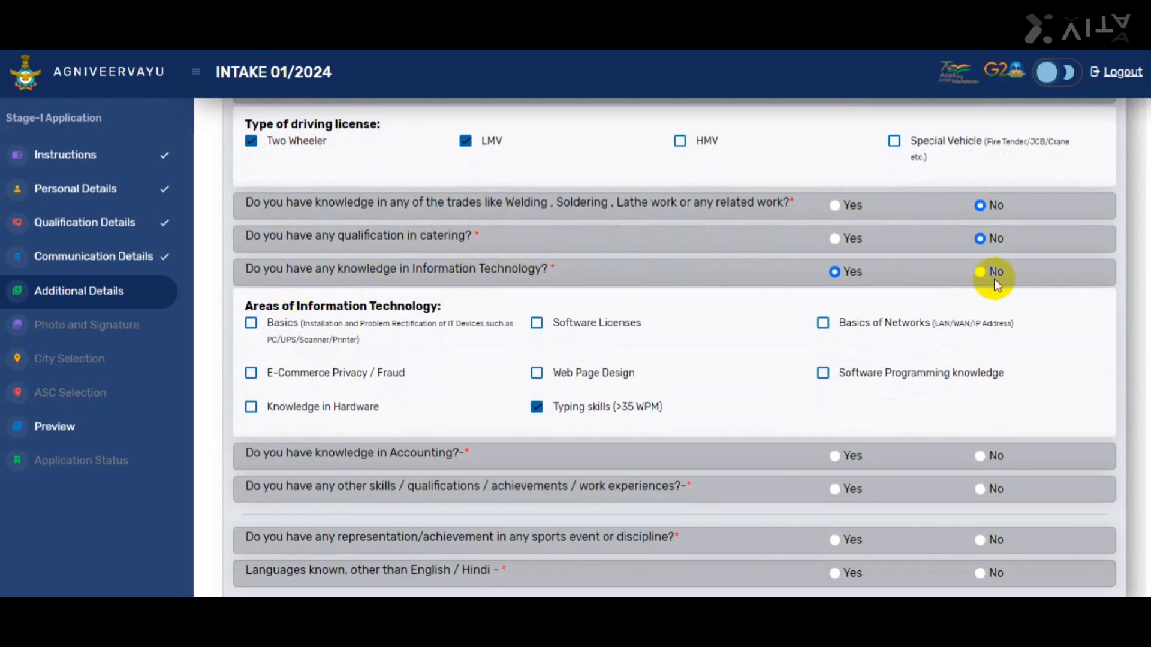
pyautogui.scroll(-1, 925, 270)
pyautogui.scroll(-1, 675, 348)
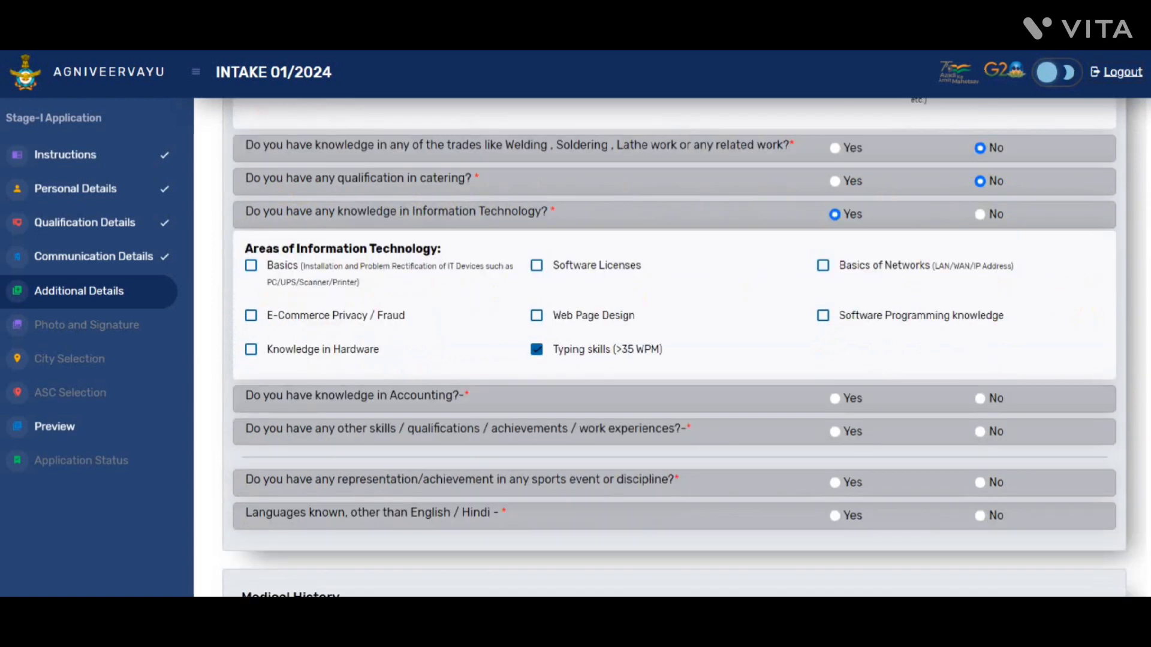
pyautogui.scroll(-2, 1118, 416)
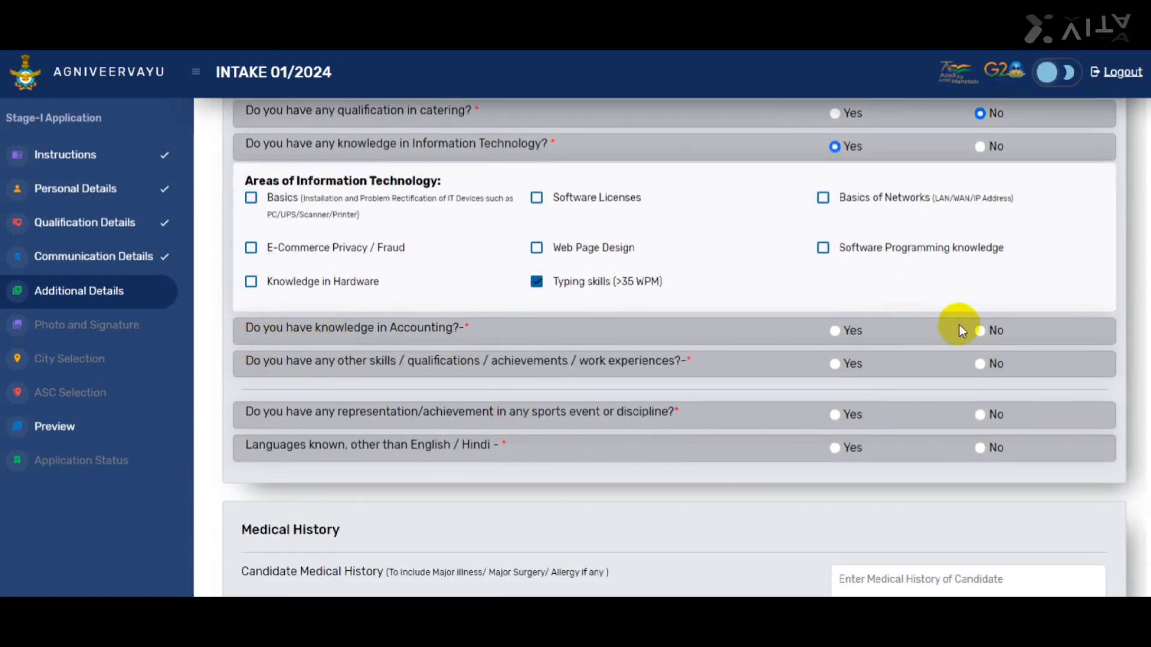
pyautogui.click(836, 332)
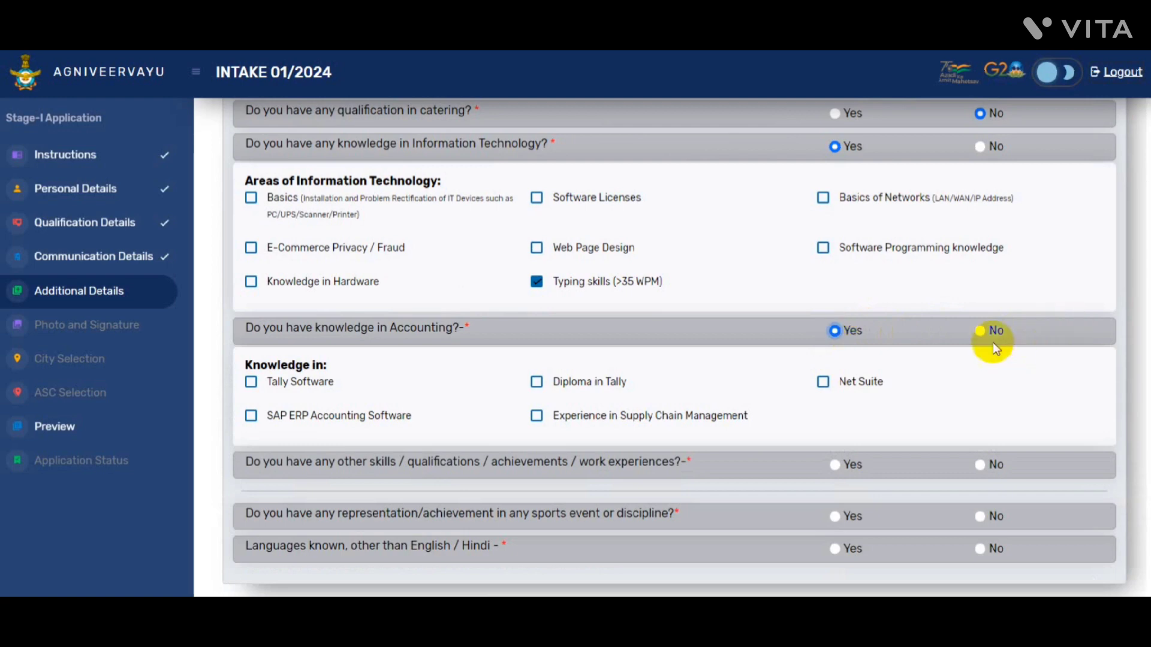
pyautogui.click(980, 330)
pyautogui.scroll(-2, 351, 277)
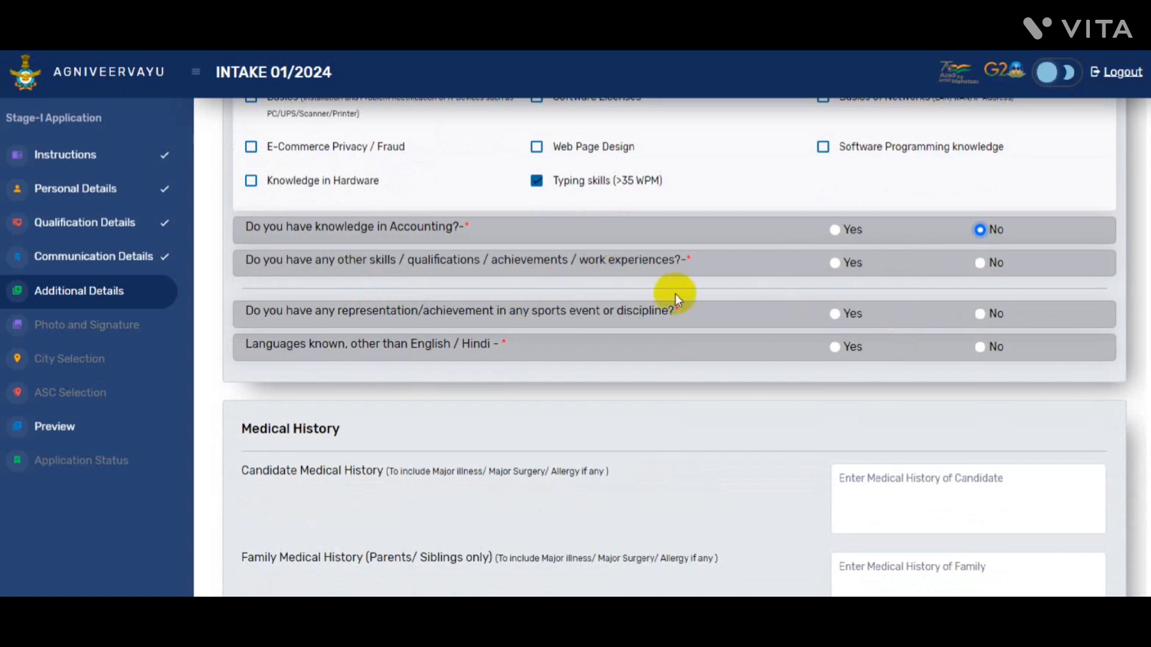
pyautogui.click(834, 264)
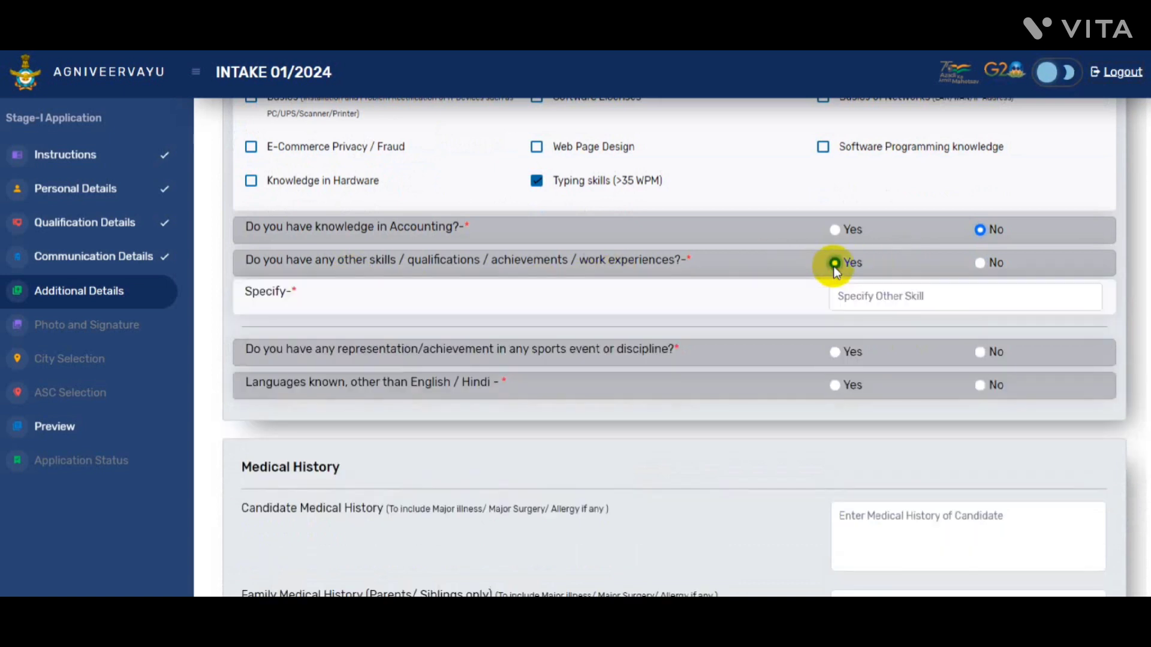
pyautogui.click(979, 263)
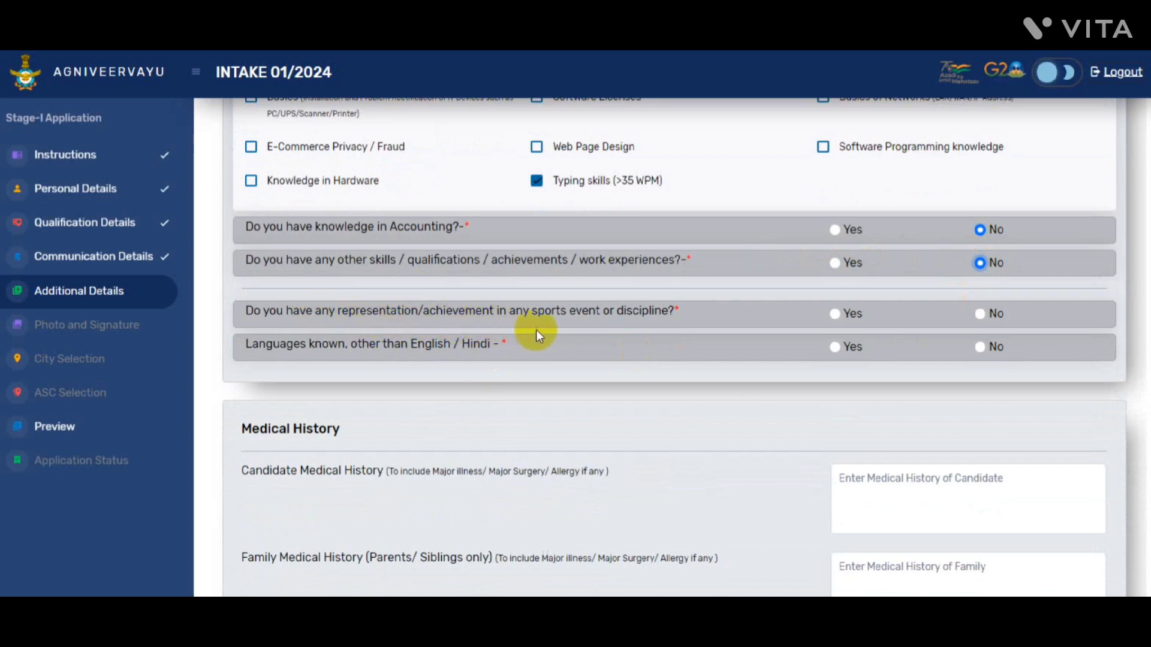
pyautogui.click(981, 314)
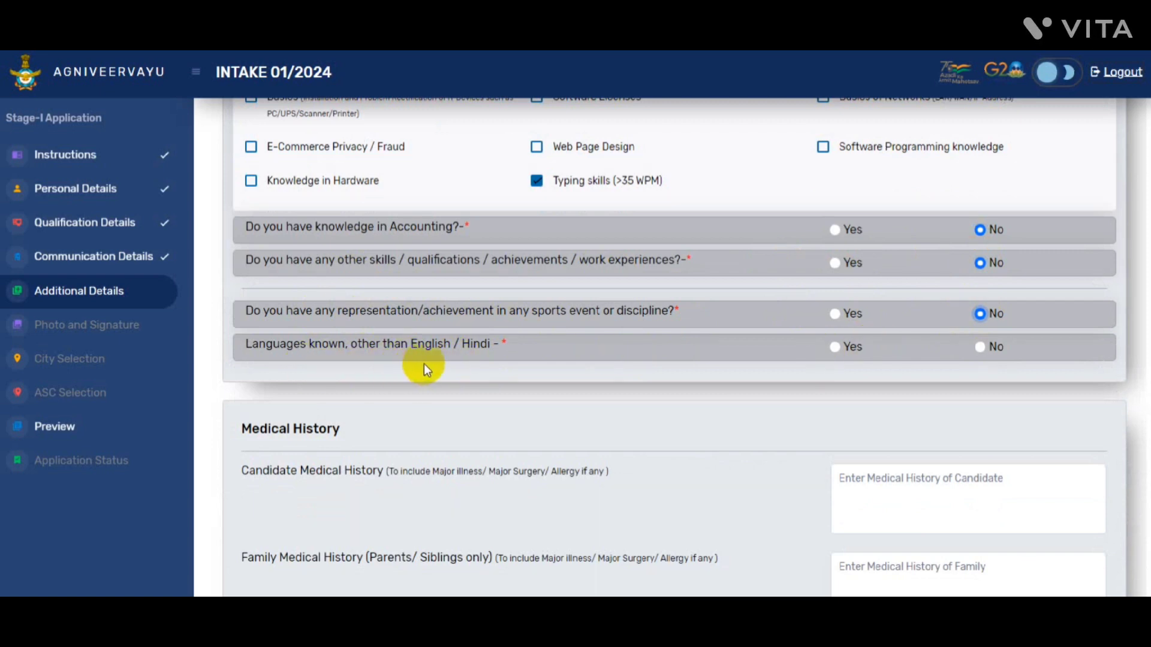
pyautogui.click(985, 346)
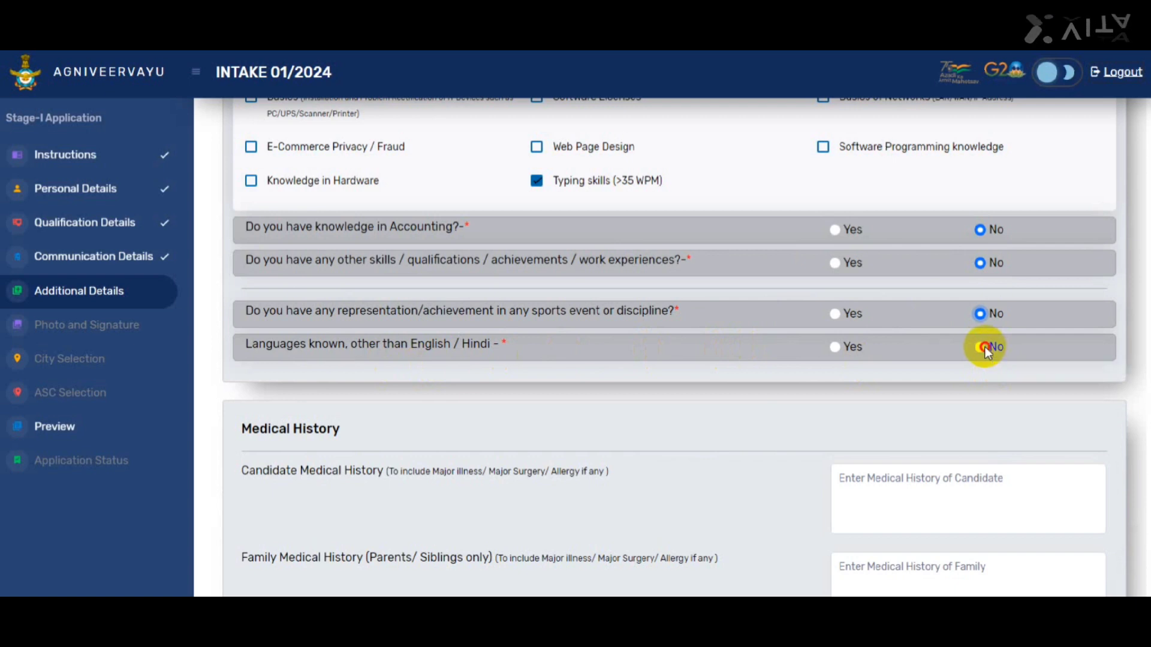
pyautogui.scroll(-3, 671, 347)
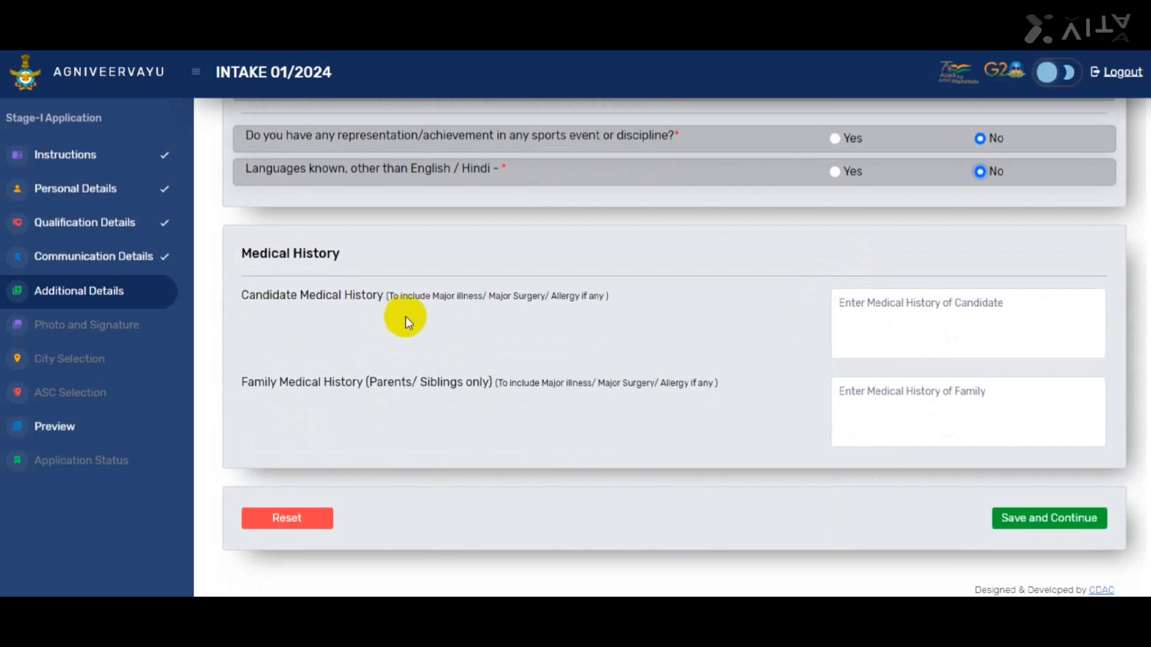
# Touch the Medical History entry, save the Additional Details and acknowledge the success message
pyautogui.click(936, 311)
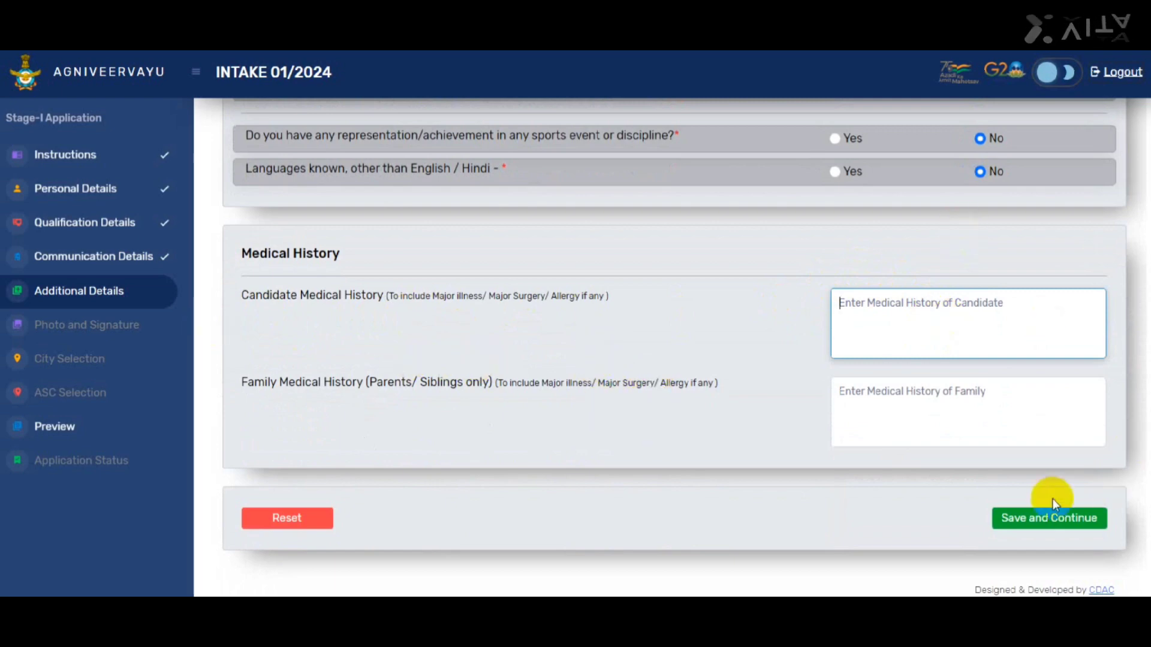
pyautogui.click(1025, 521)
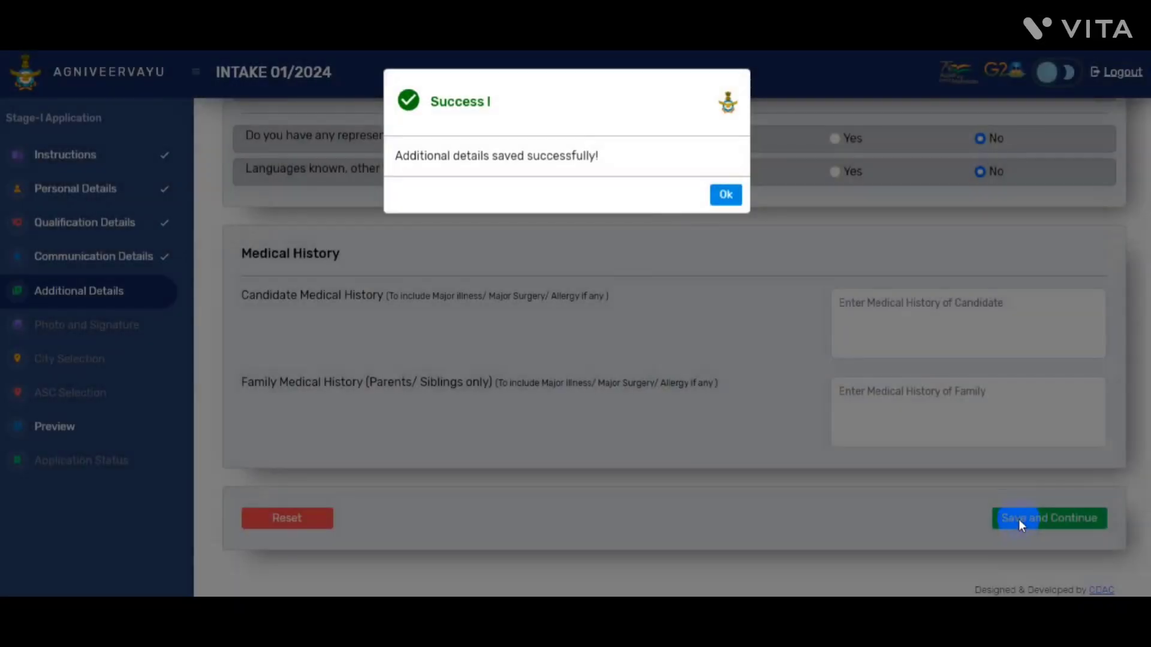
pyautogui.click(727, 194)
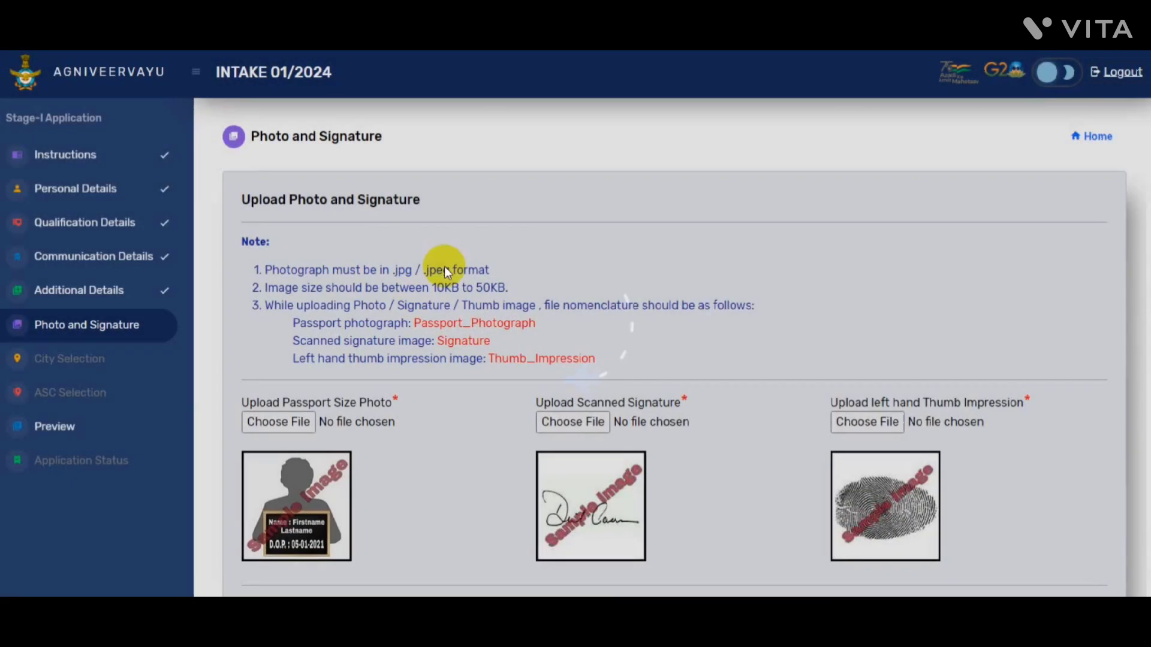
# Read through the Photo and Signature upload requirements on the page
pyautogui.scroll(-2, 669, 348)
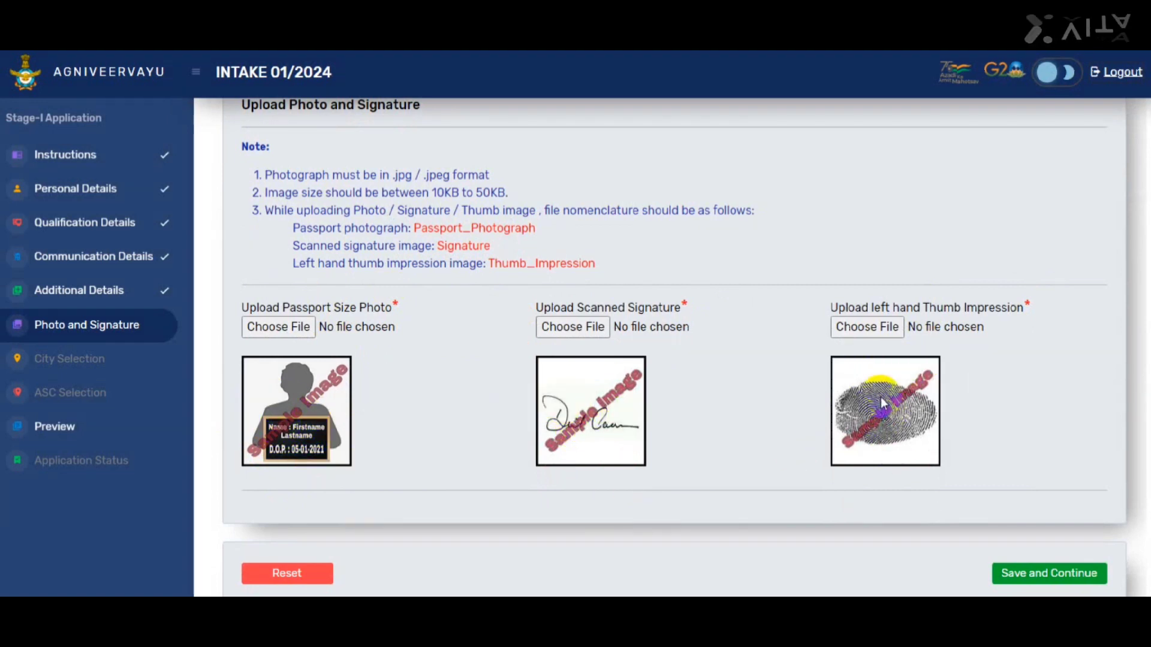
pyautogui.scroll(-1, 669, 347)
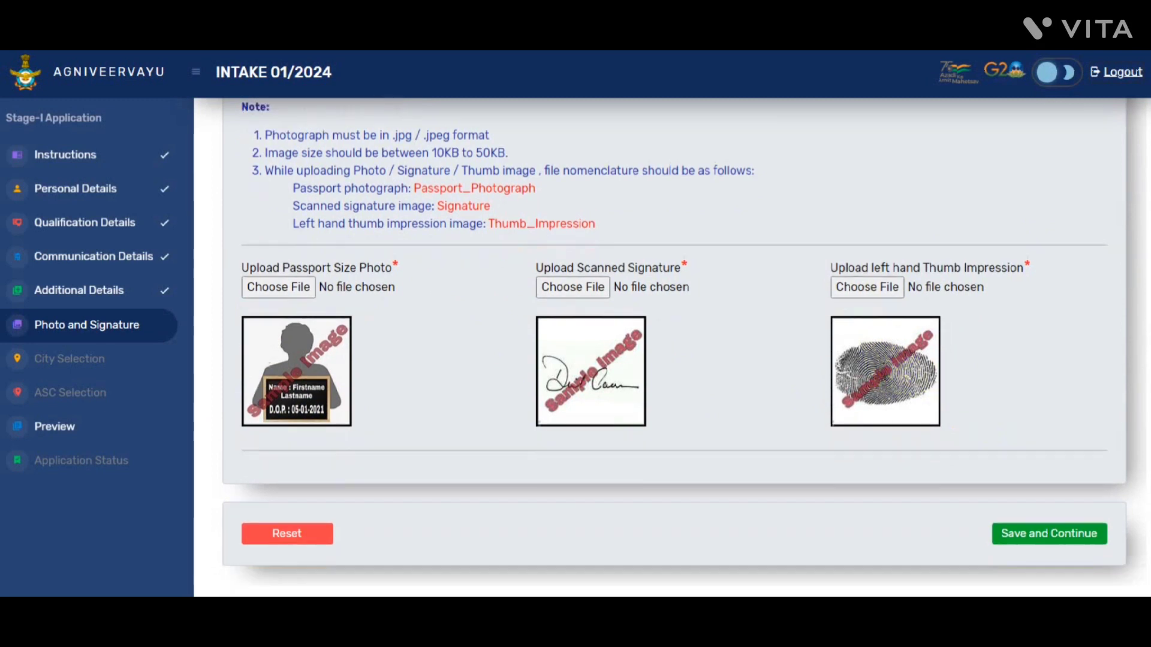
pyautogui.scroll(2, 683, 359)
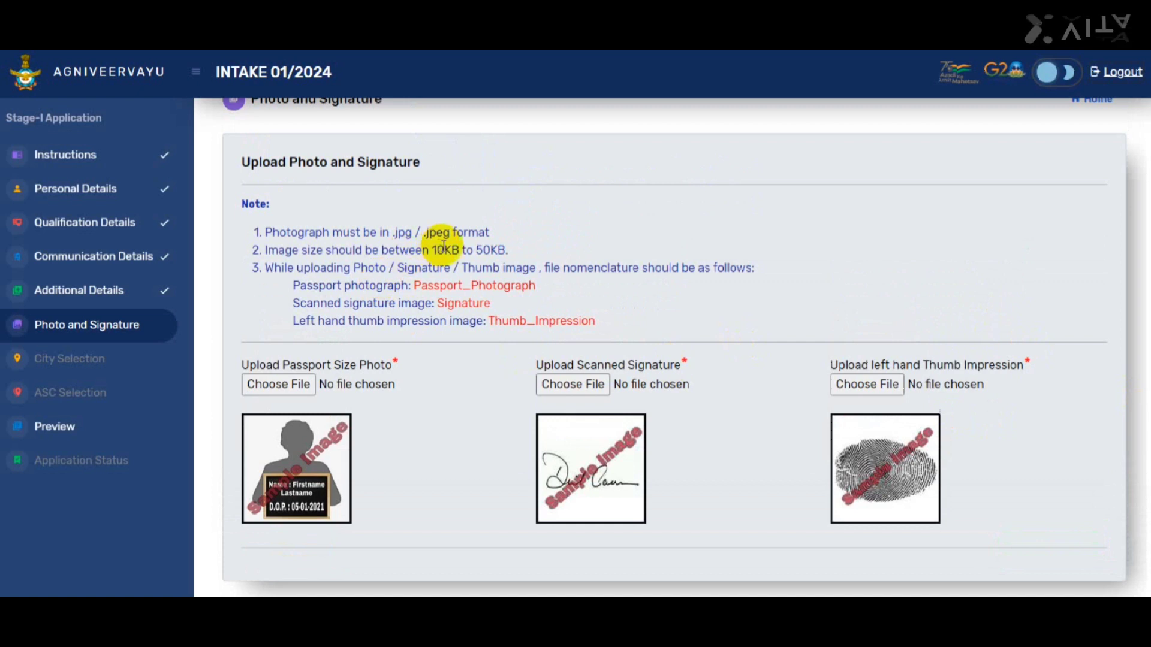
pyautogui.moveTo(498, 250)
pyautogui.mouseDown()
pyautogui.moveTo(433, 249)
pyautogui.moveTo(413, 234)
pyautogui.mouseUp()
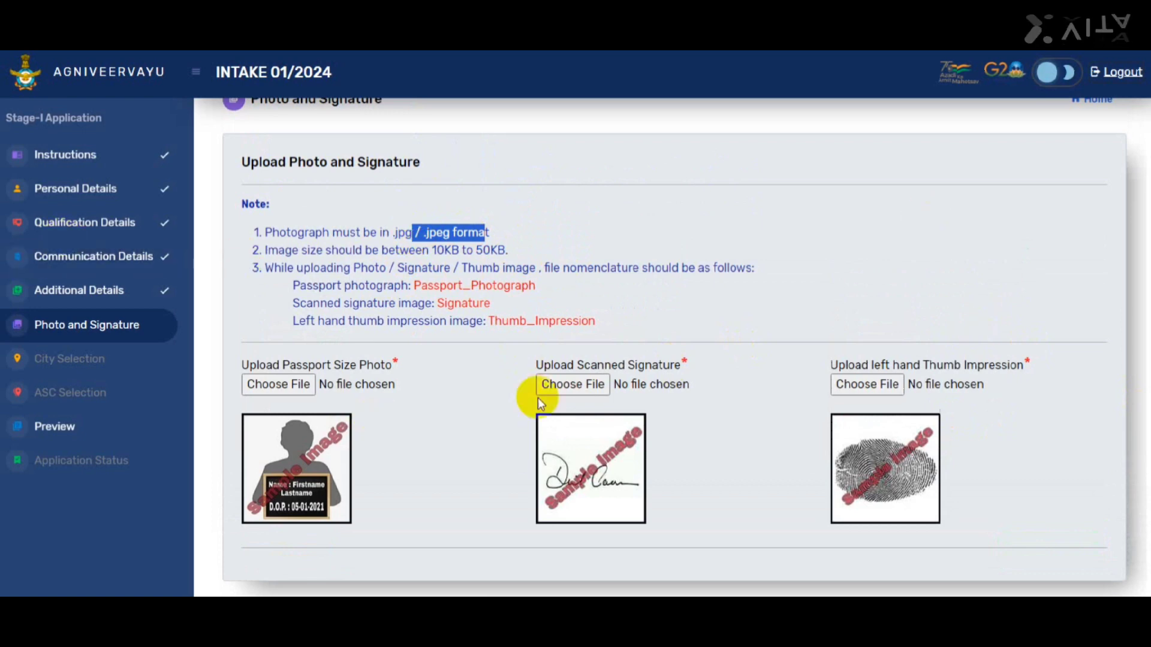
pyautogui.scroll(-2, 839, 444)
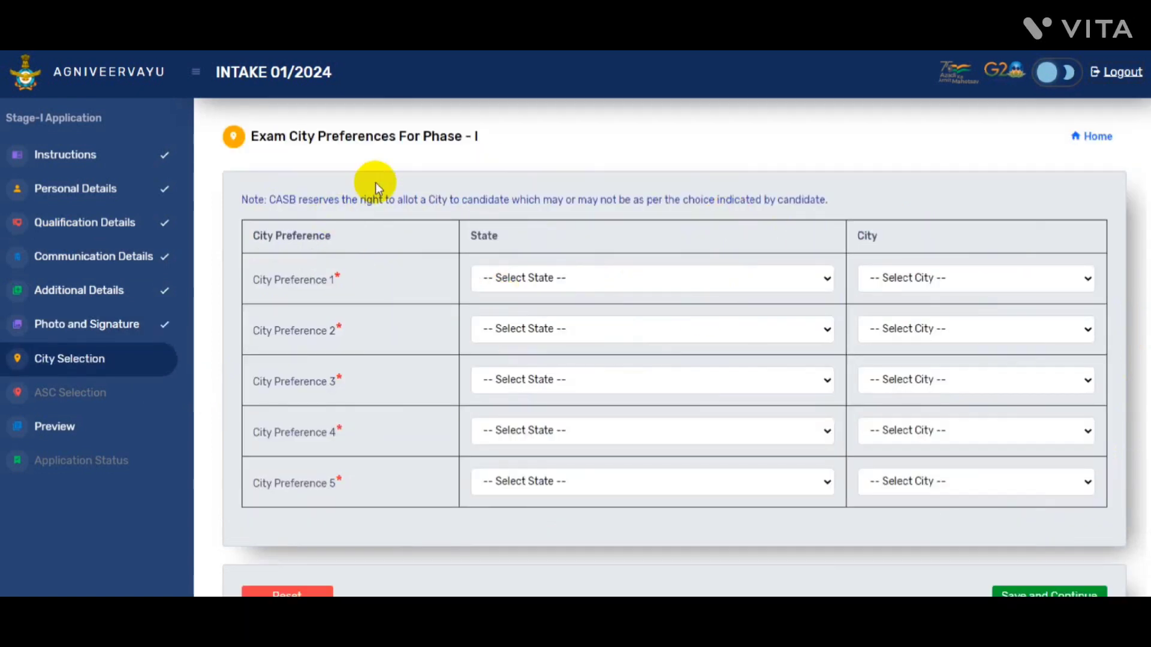
# Set city preferences 1–3: Uttar Pradesh/Ghaziabad, Delhi/Delhi and NCR, Uttar Pradesh/Meerut
pyautogui.click(496, 277)
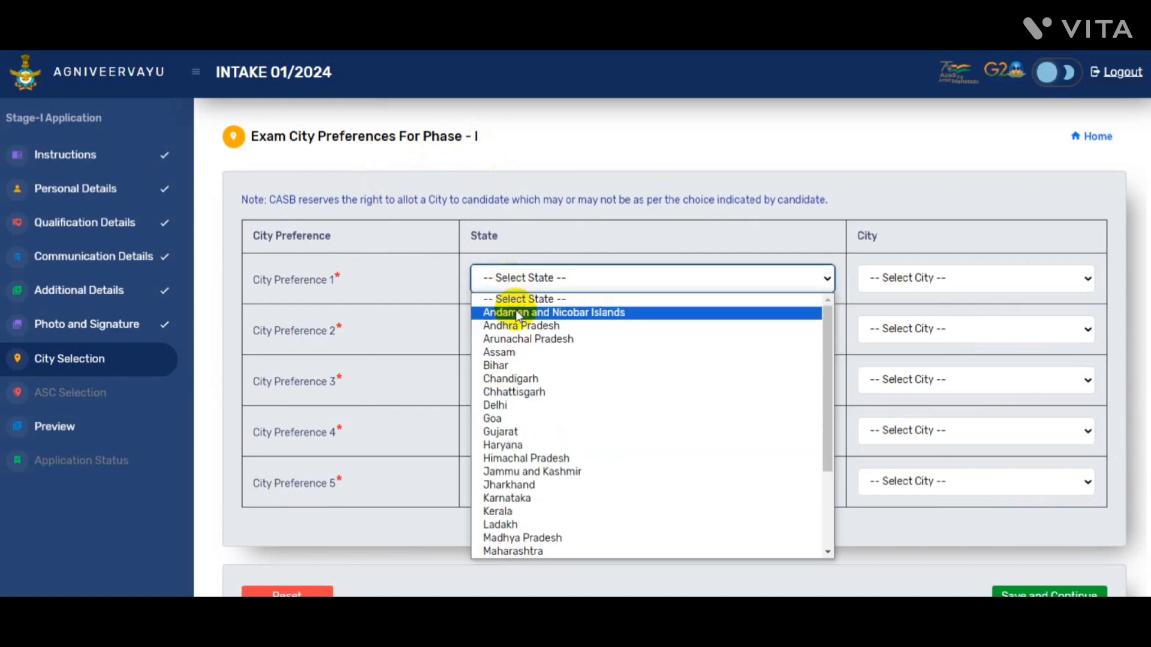
pyautogui.scroll(-2, 524, 354)
pyautogui.click(502, 547)
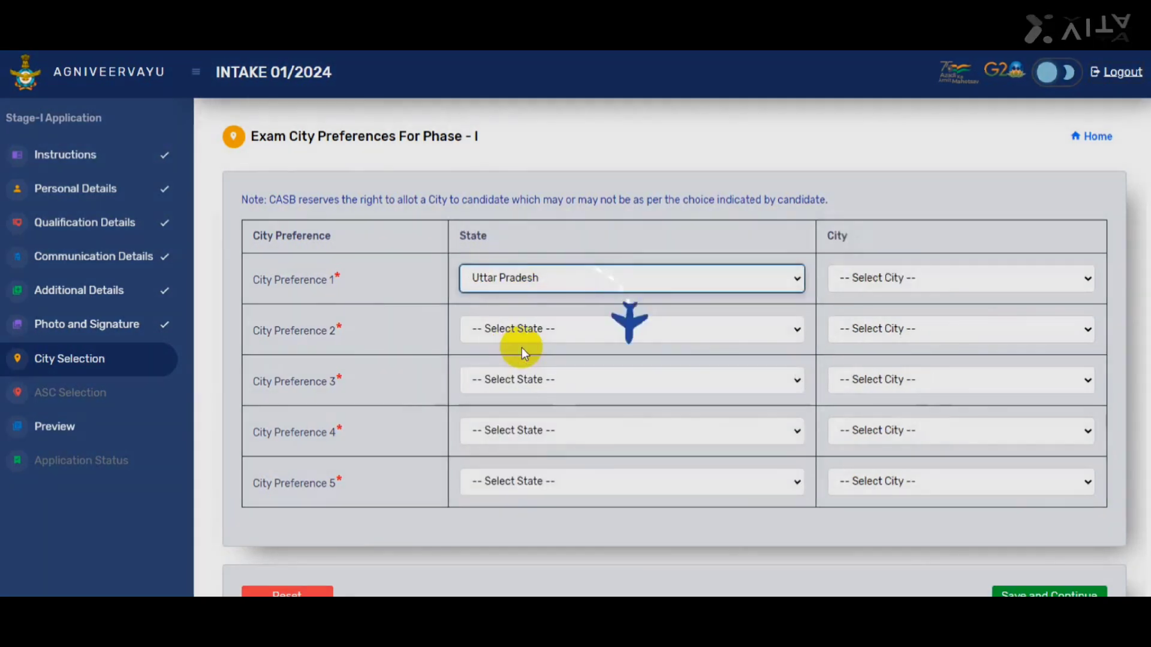
pyautogui.click(876, 285)
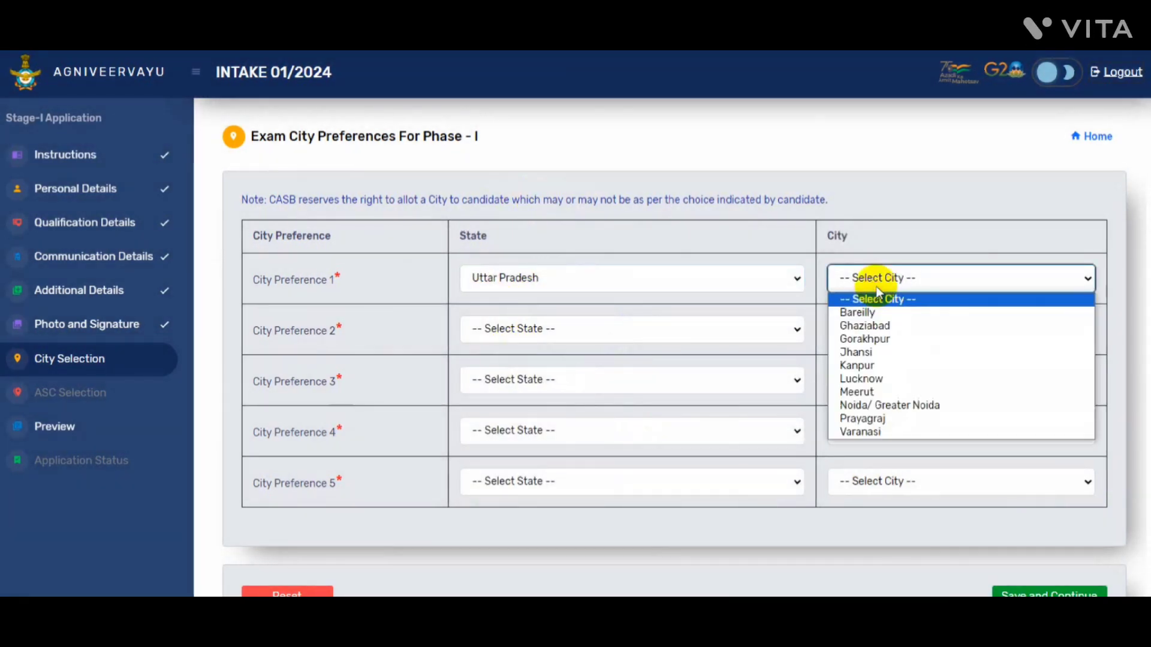
pyautogui.click(855, 325)
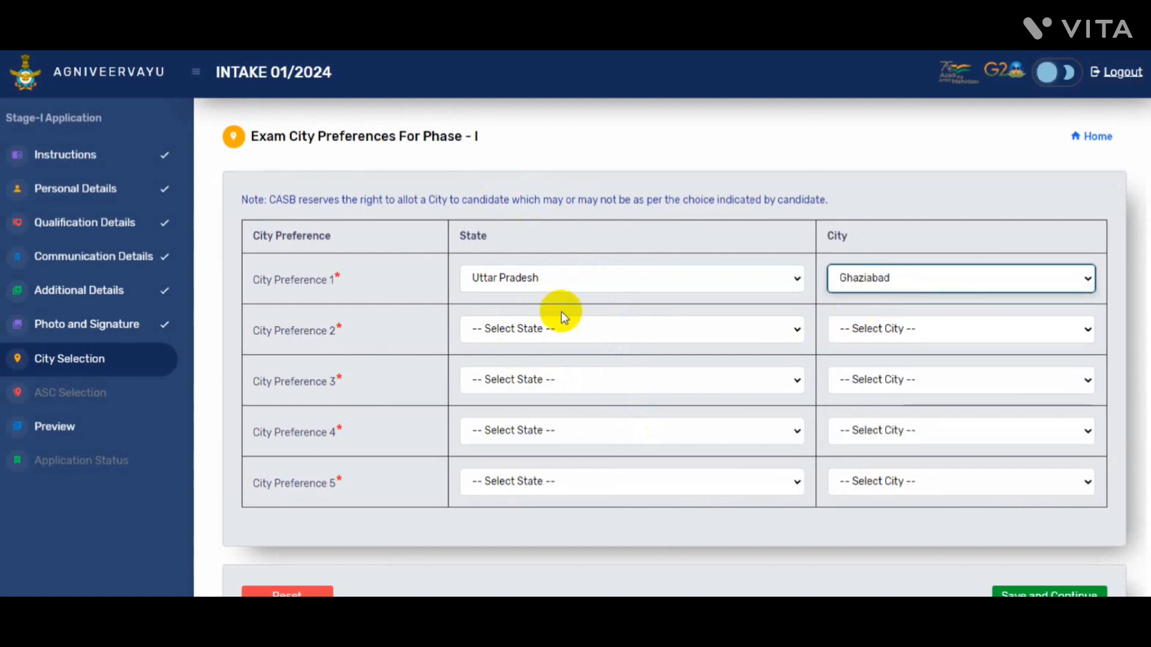
pyautogui.click(584, 331)
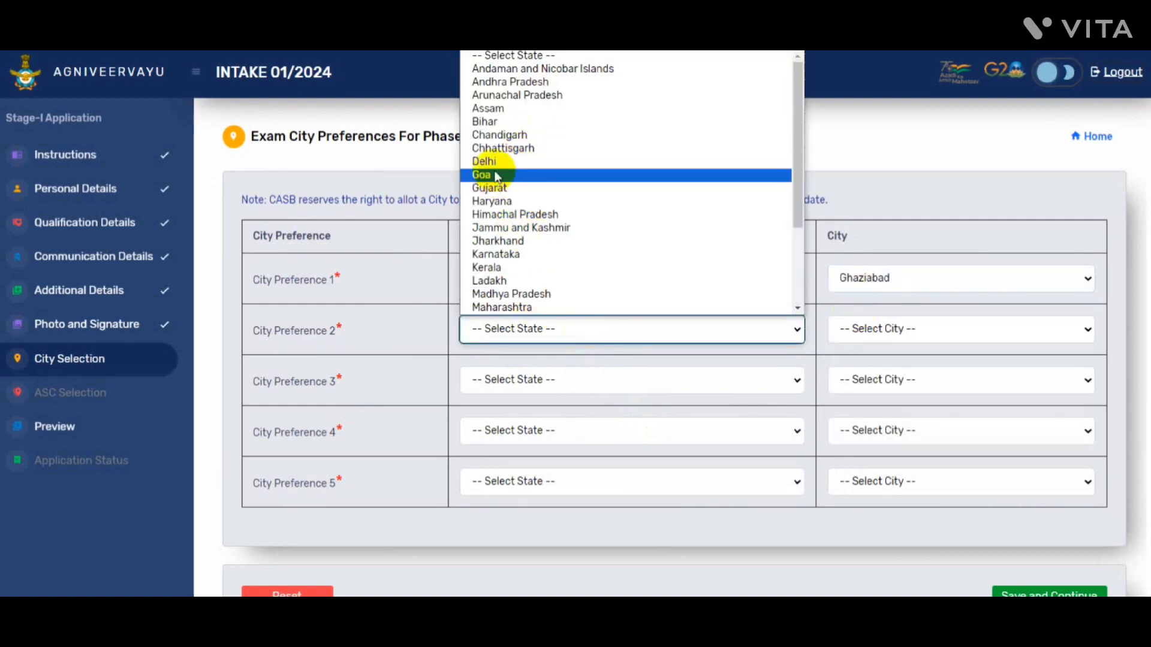
pyautogui.click(479, 161)
pyautogui.click(912, 335)
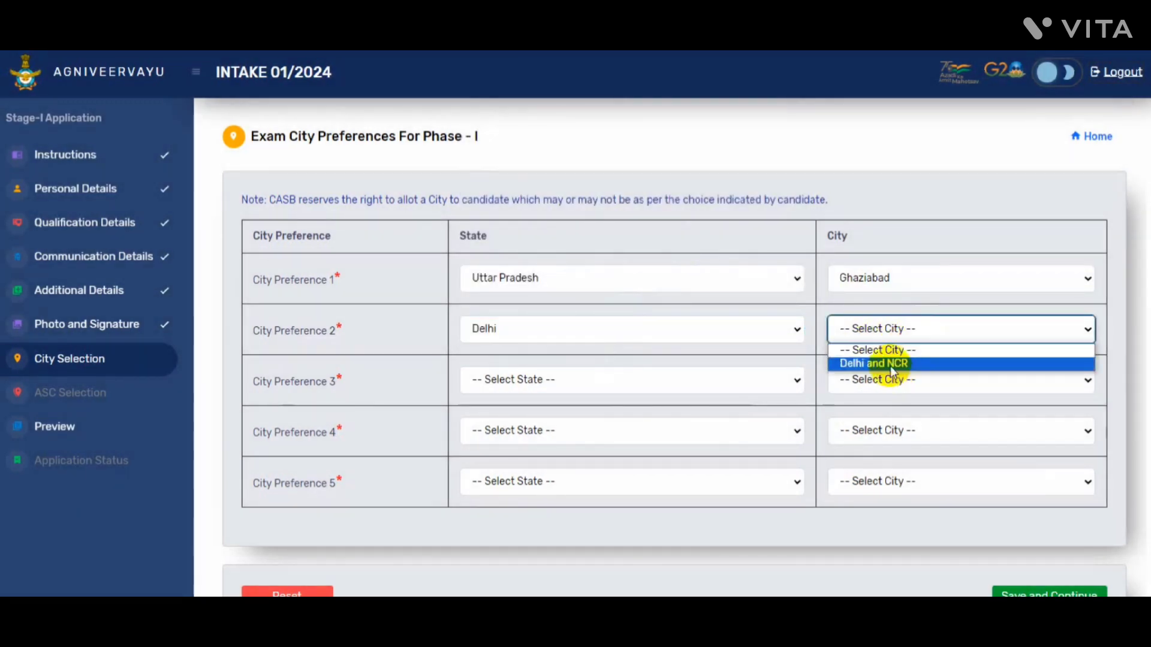
pyautogui.click(887, 363)
pyautogui.click(666, 387)
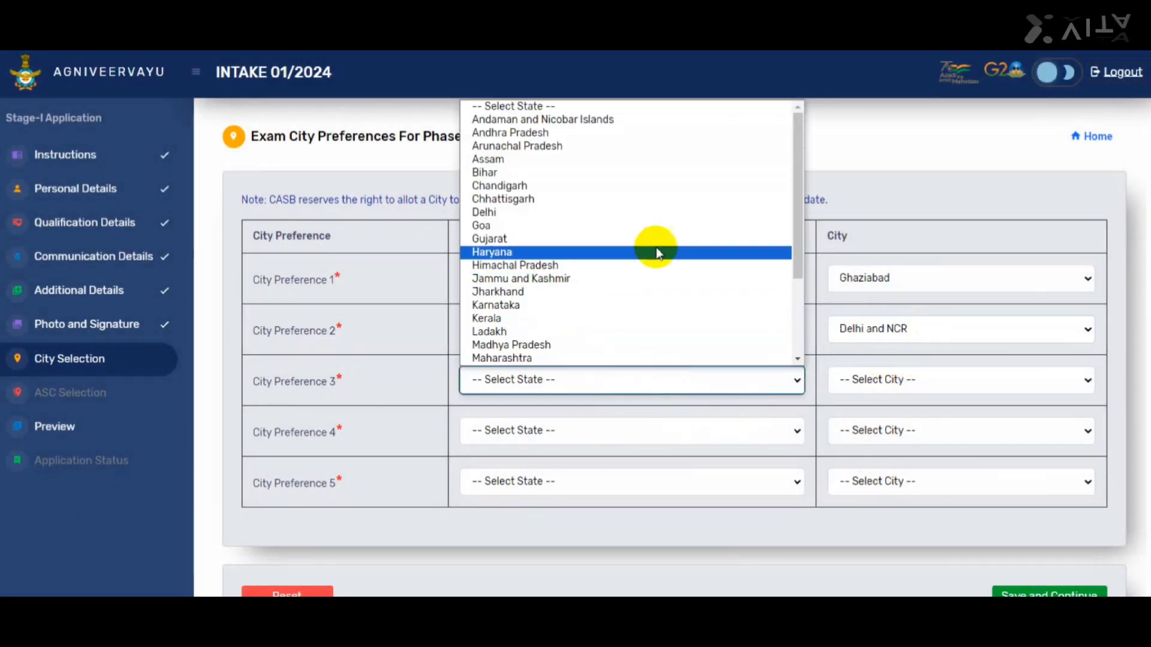
pyautogui.press('u')
pyautogui.click(686, 357)
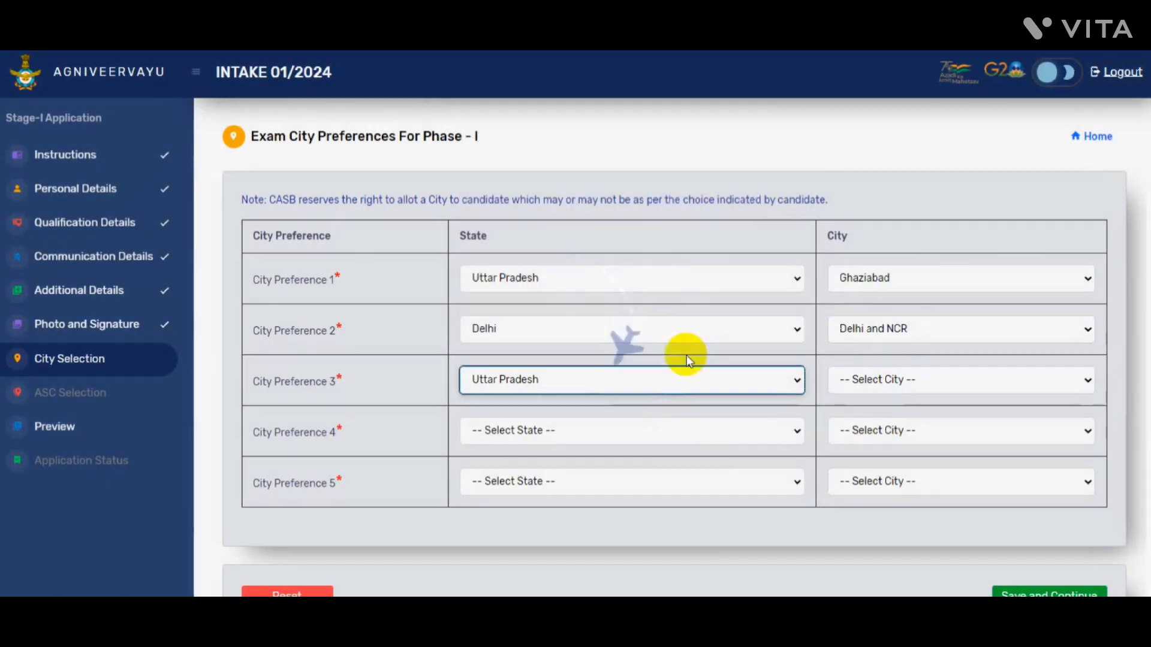
pyautogui.click(857, 380)
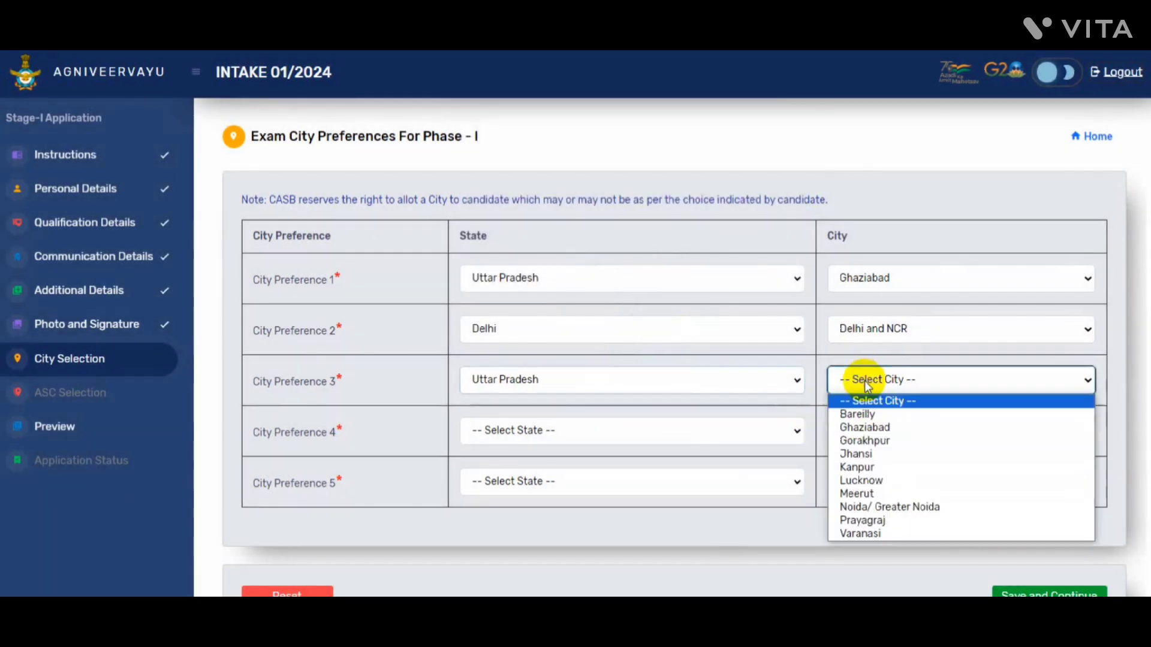
pyautogui.click(873, 493)
# Set preferences 4 and 5 to Uttar Pradesh's Noida/ Greater Noida and Lucknow, then save
pyautogui.click(681, 435)
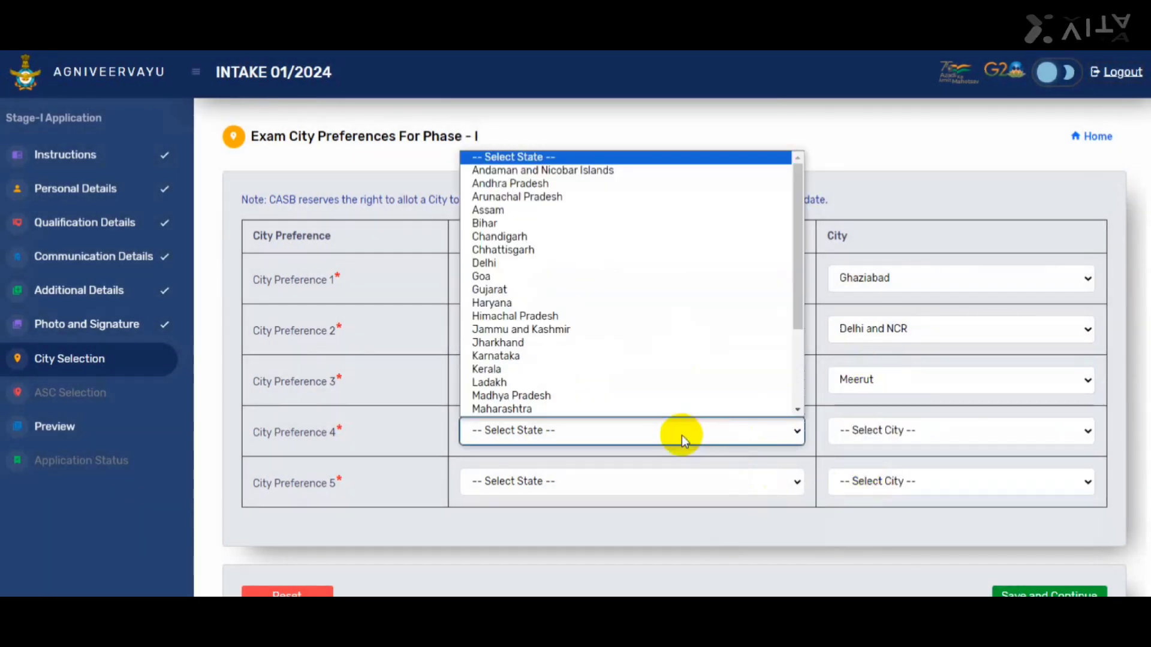
pyautogui.press('u')
pyautogui.click(682, 435)
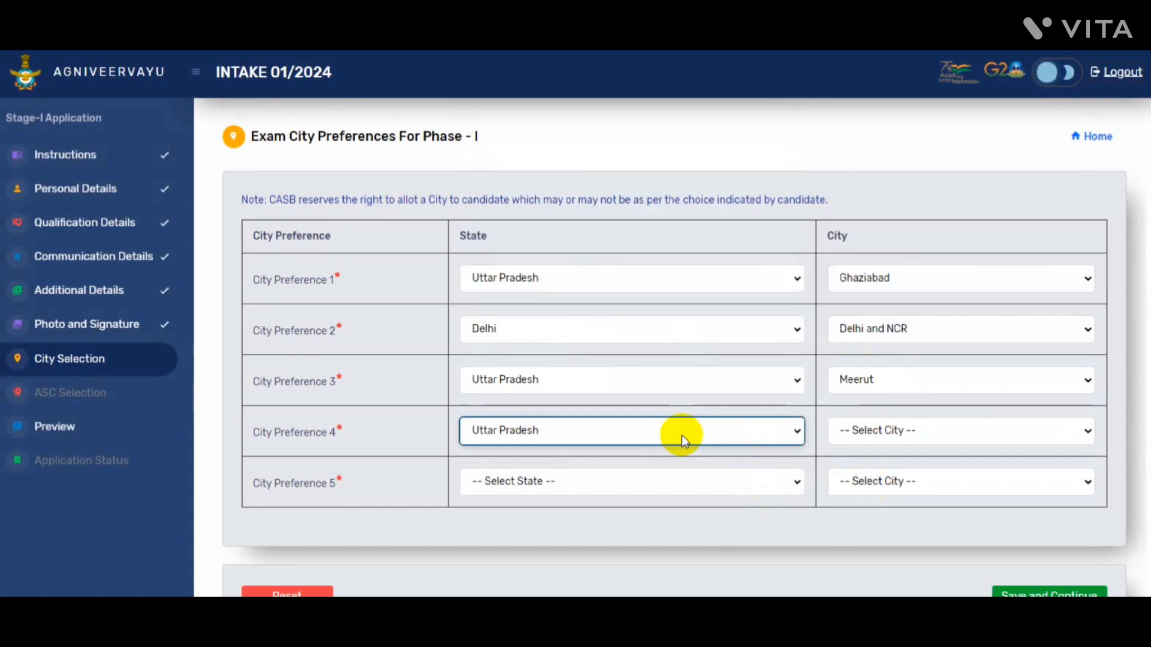
pyautogui.click(919, 430)
pyautogui.click(887, 556)
pyautogui.click(621, 477)
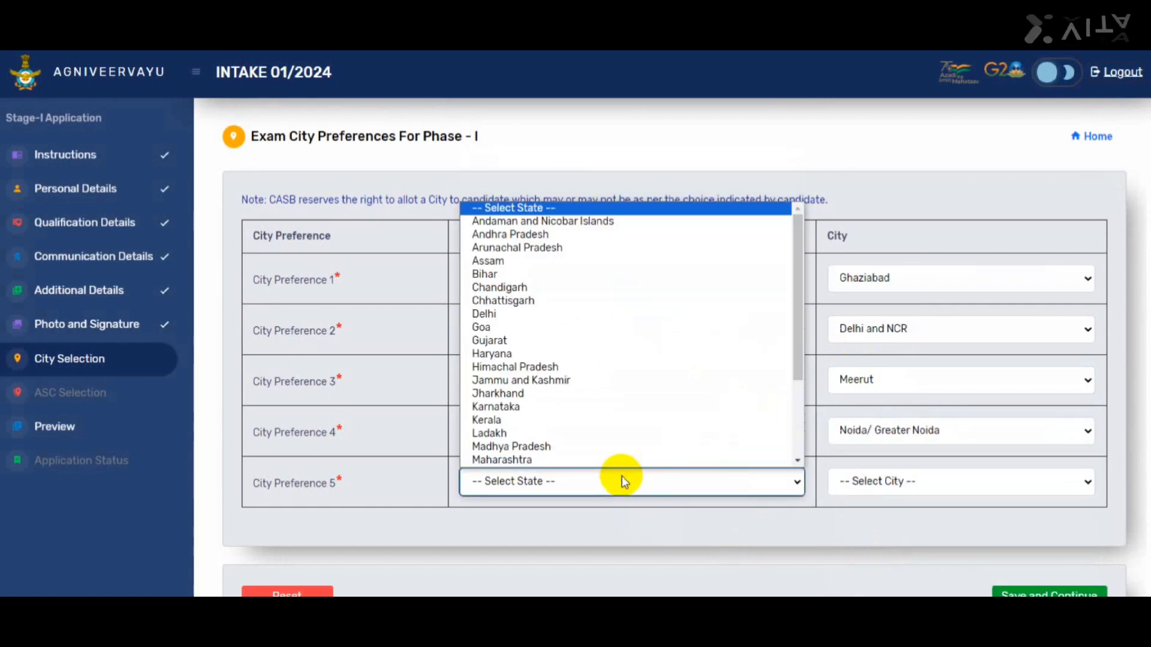
pyautogui.press('u')
pyautogui.click(621, 476)
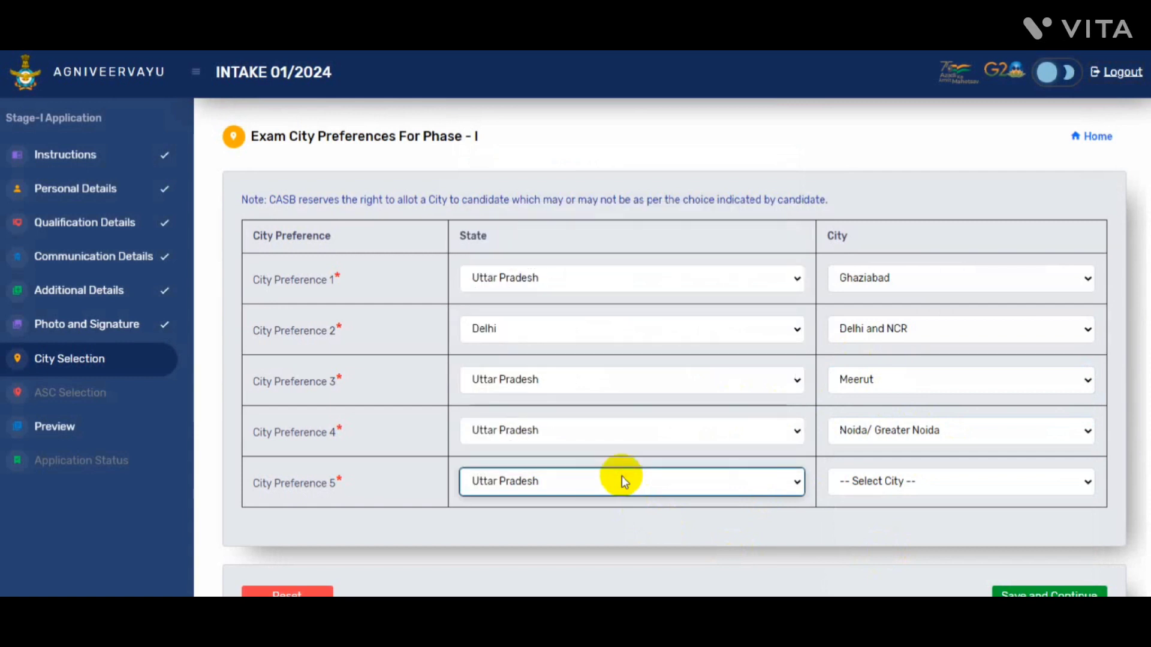
pyautogui.click(969, 477)
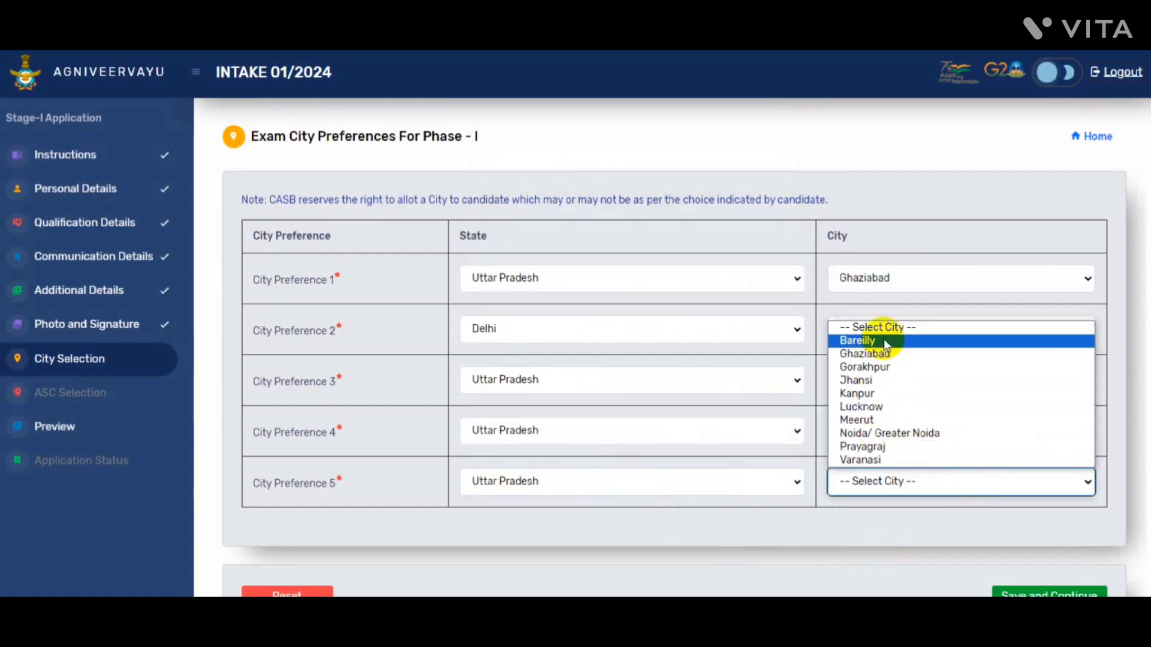
pyautogui.click(870, 408)
pyautogui.scroll(-1, 659, 359)
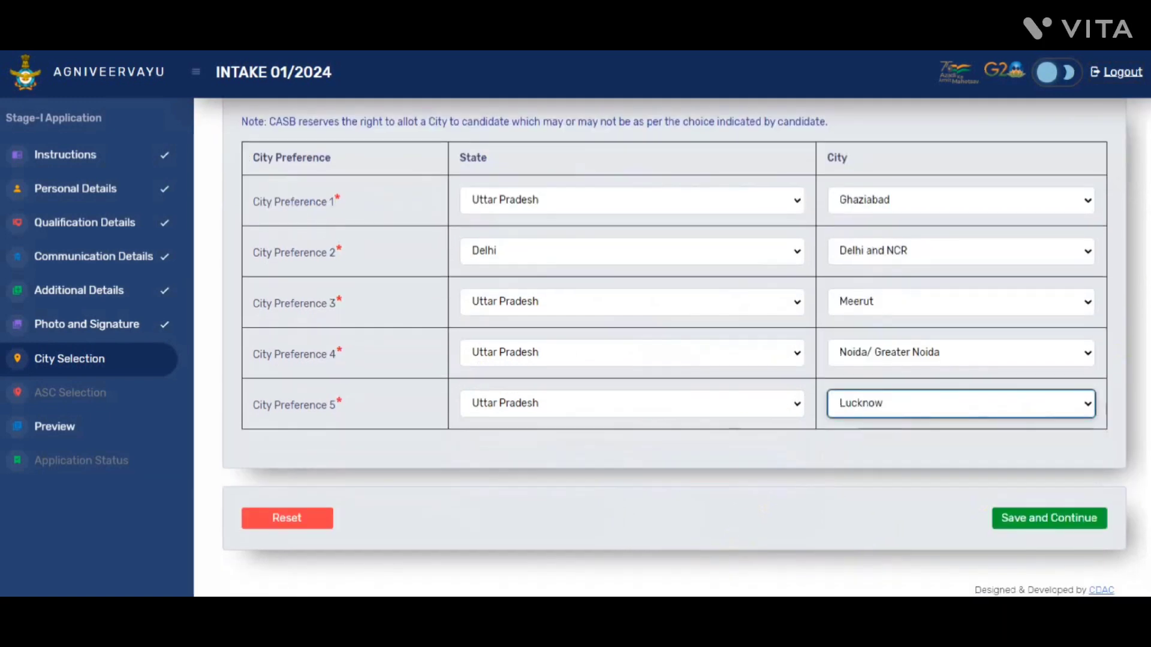
pyautogui.click(1079, 518)
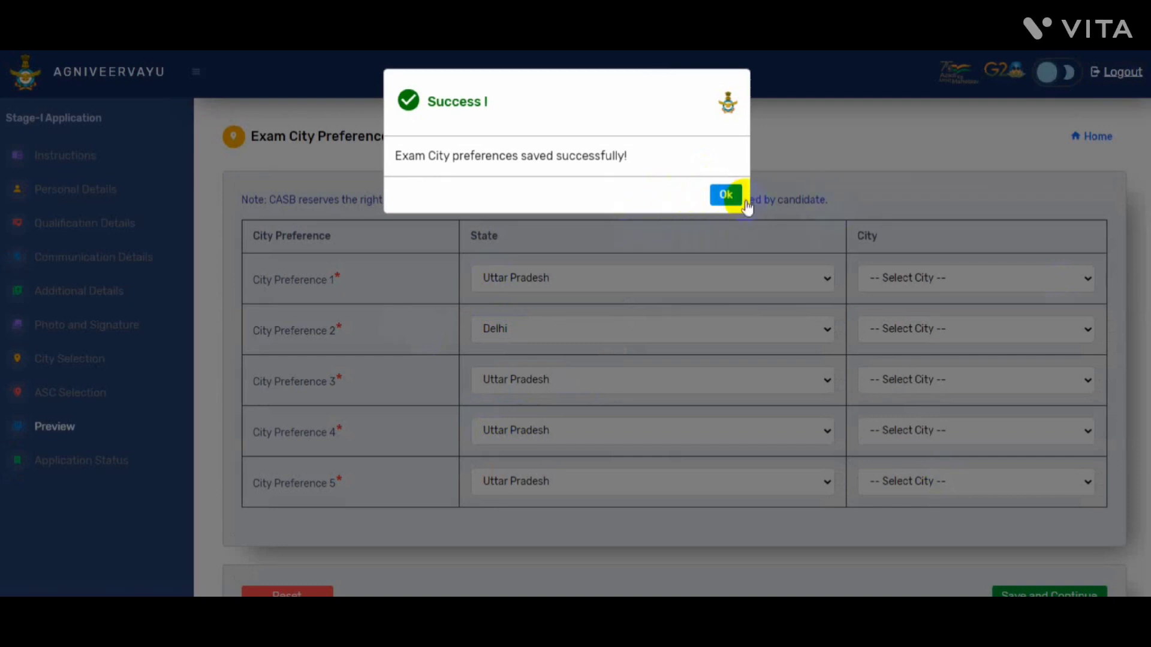
# Acknowledge the saved message and choose 2 ASC, New Delhi as ASC preference 1
pyautogui.click(726, 195)
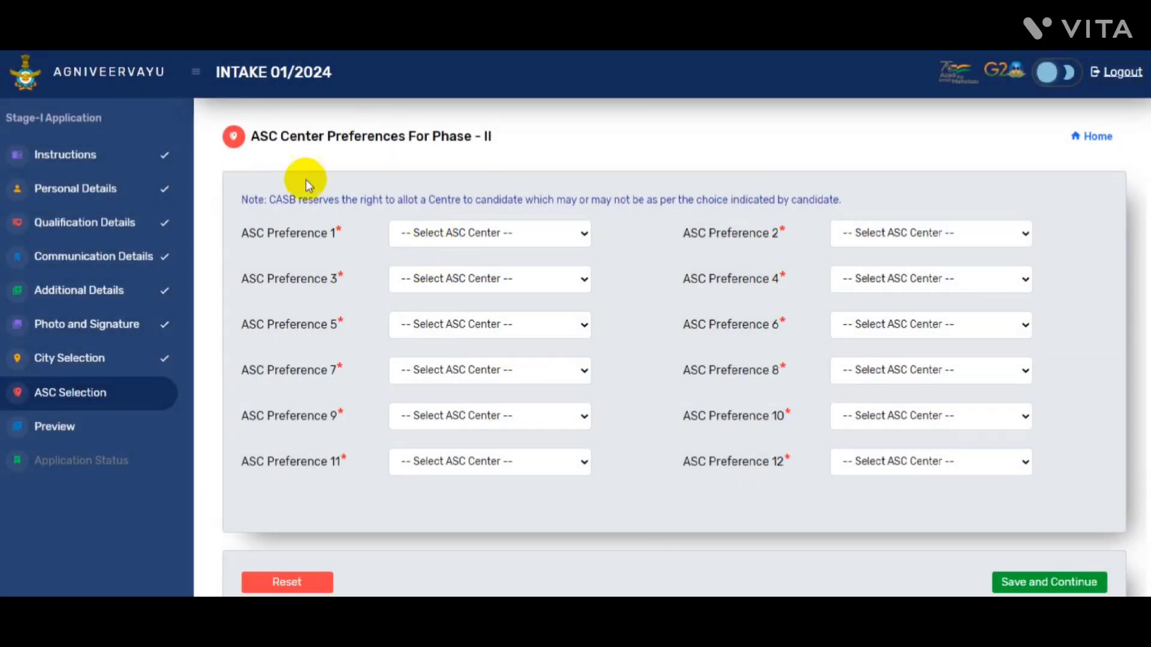
pyautogui.click(461, 240)
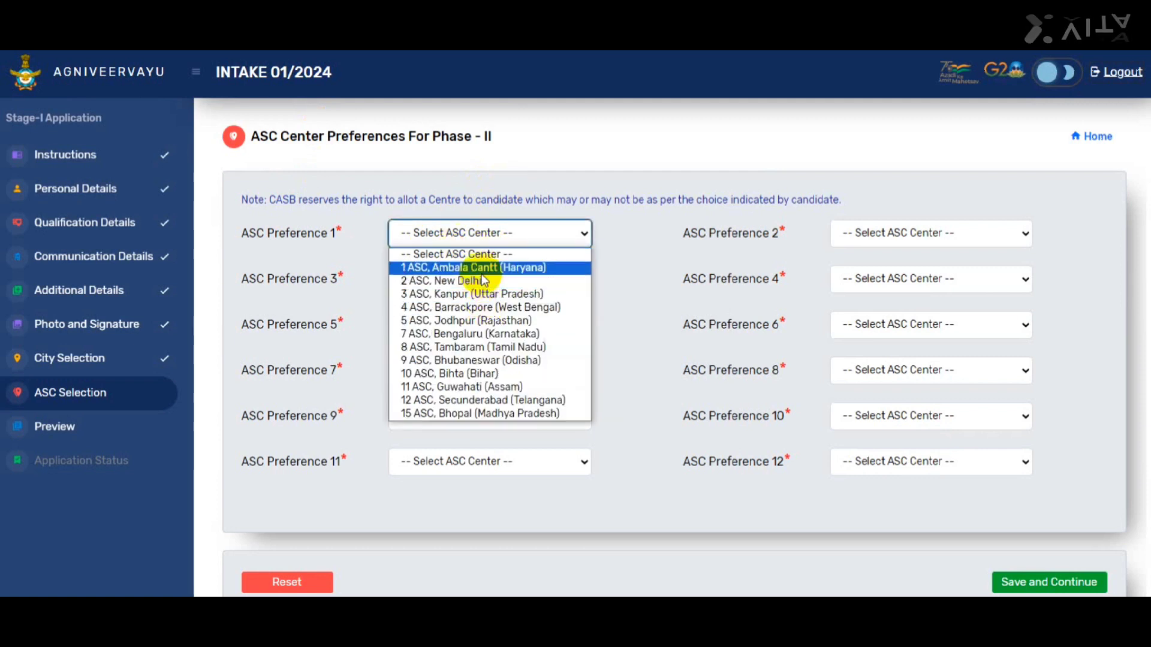
pyautogui.click(466, 281)
pyautogui.click(460, 277)
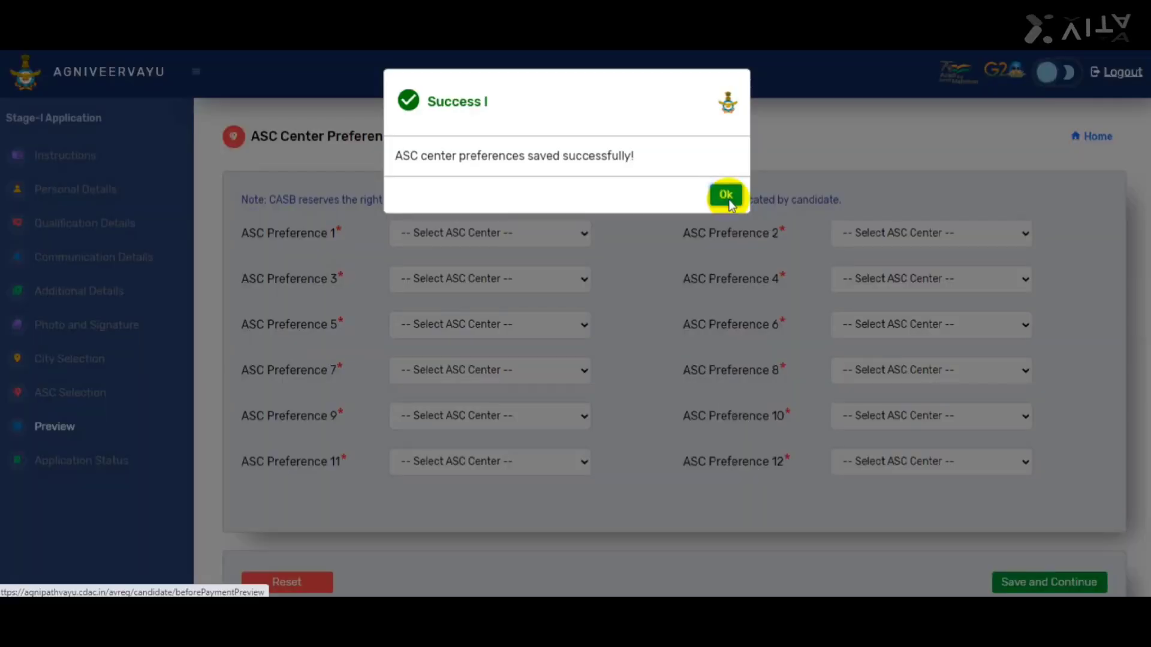
# Open the draft preview, scroll through the summary, and enter 'loni' as the place of signing
pyautogui.click(727, 195)
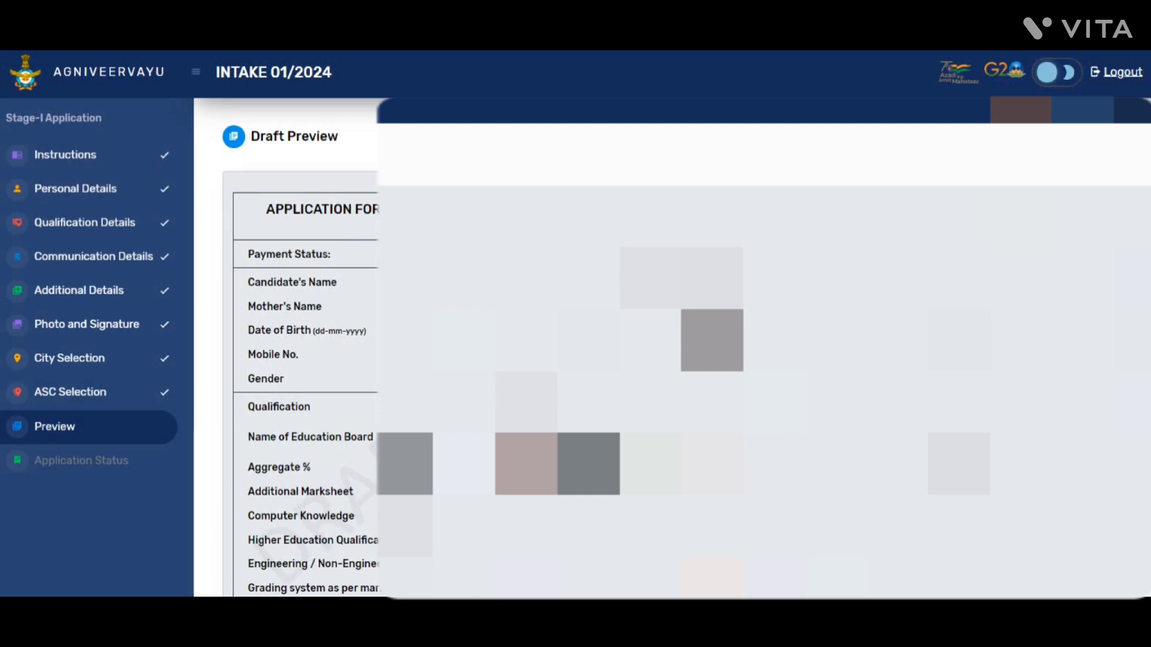
pyautogui.scroll(-4, 300, 360)
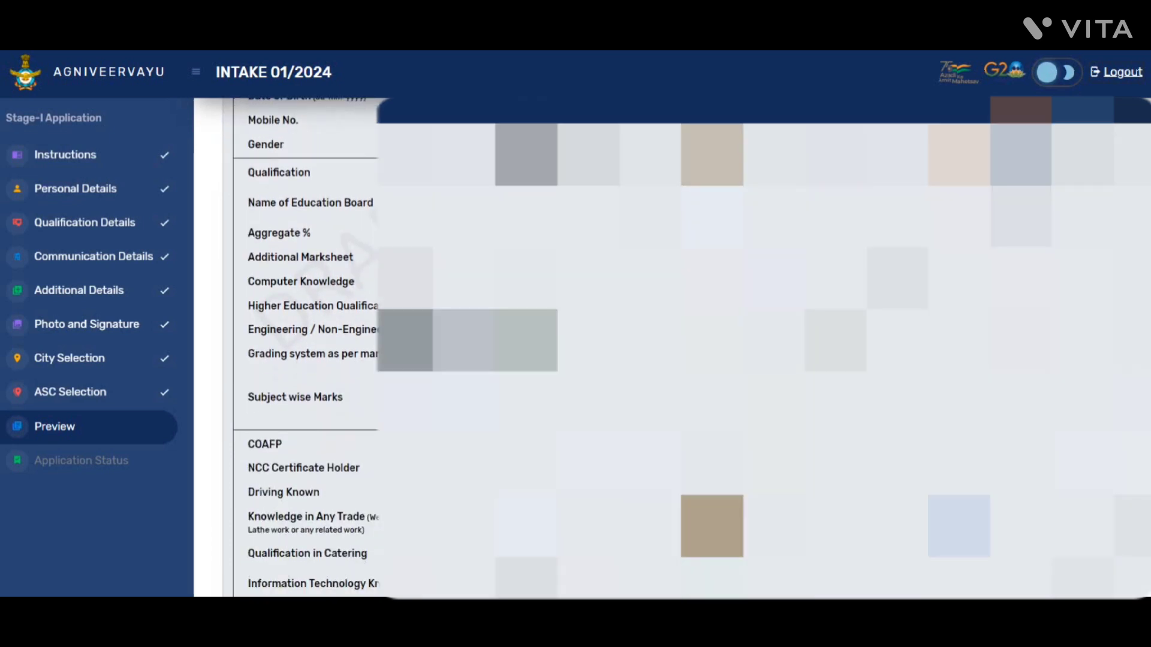
pyautogui.scroll(-4, 306, 348)
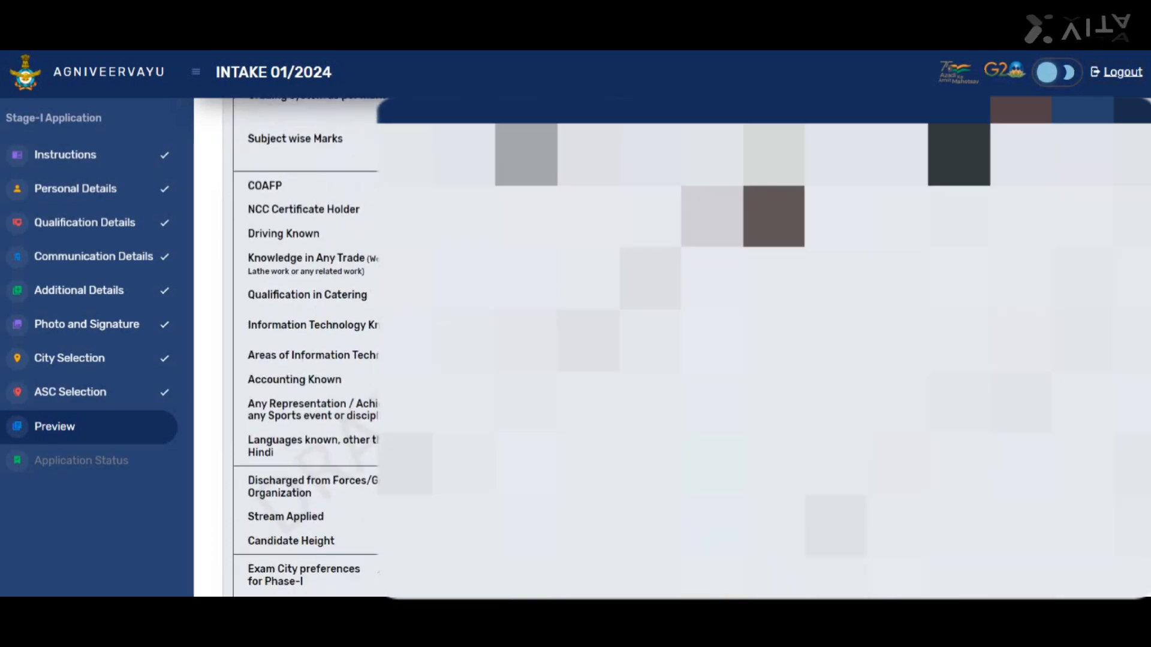
pyautogui.scroll(-3, 305, 348)
pyautogui.scroll(-3, 305, 348)
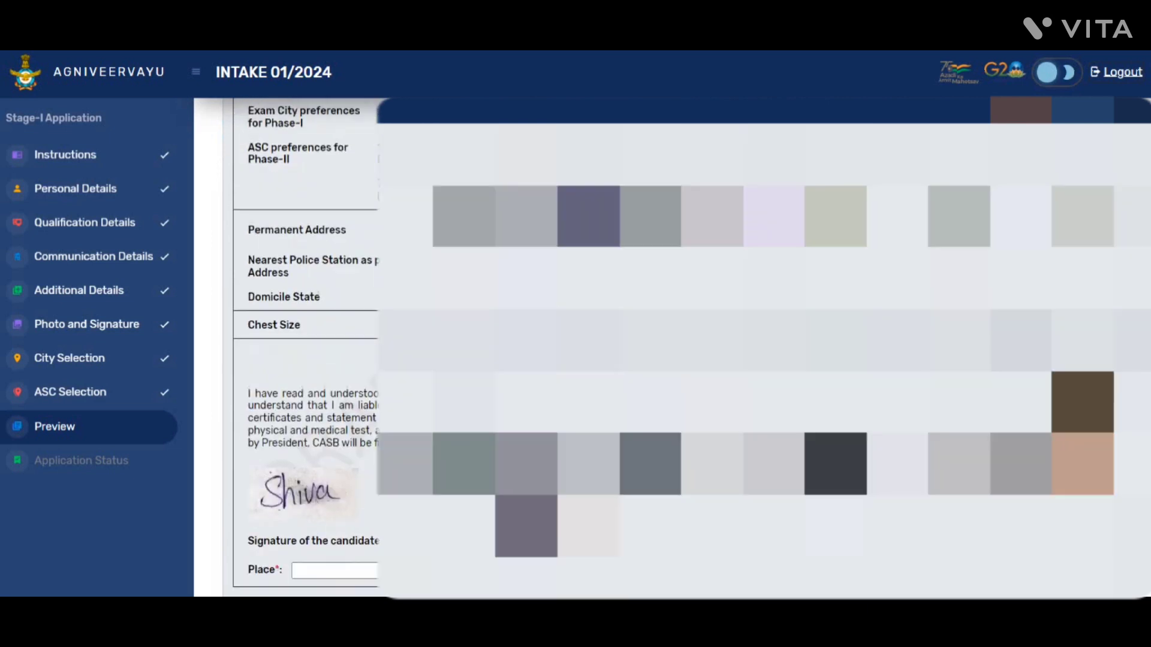
pyautogui.scroll(-4, 305, 347)
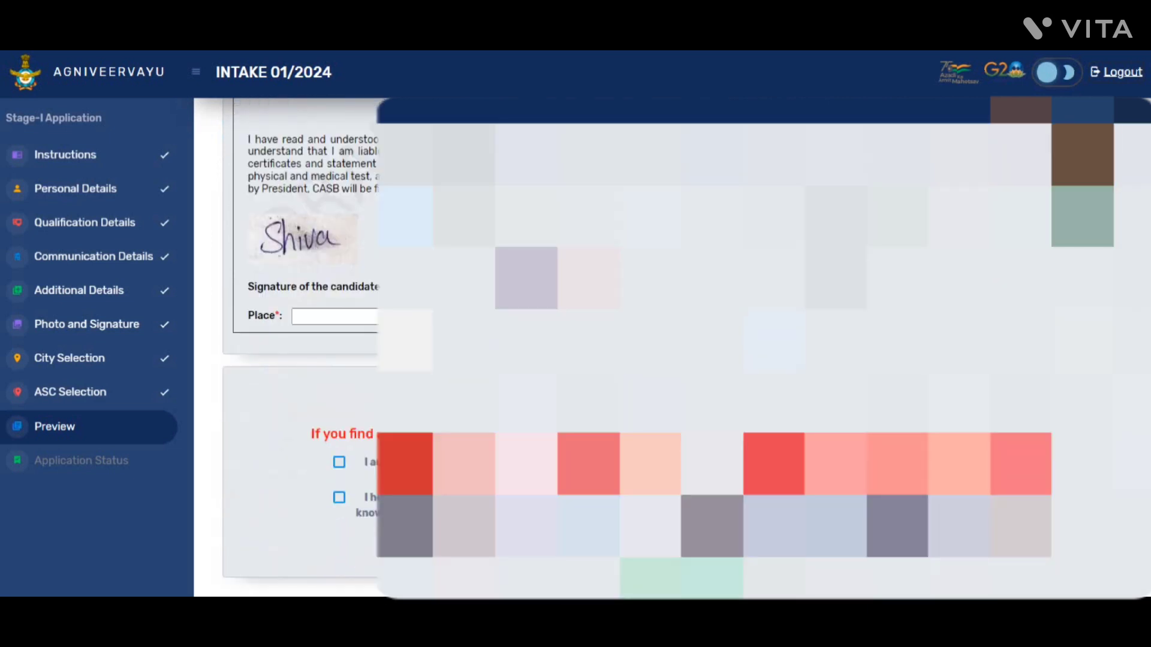
pyautogui.scroll(-1, 306, 348)
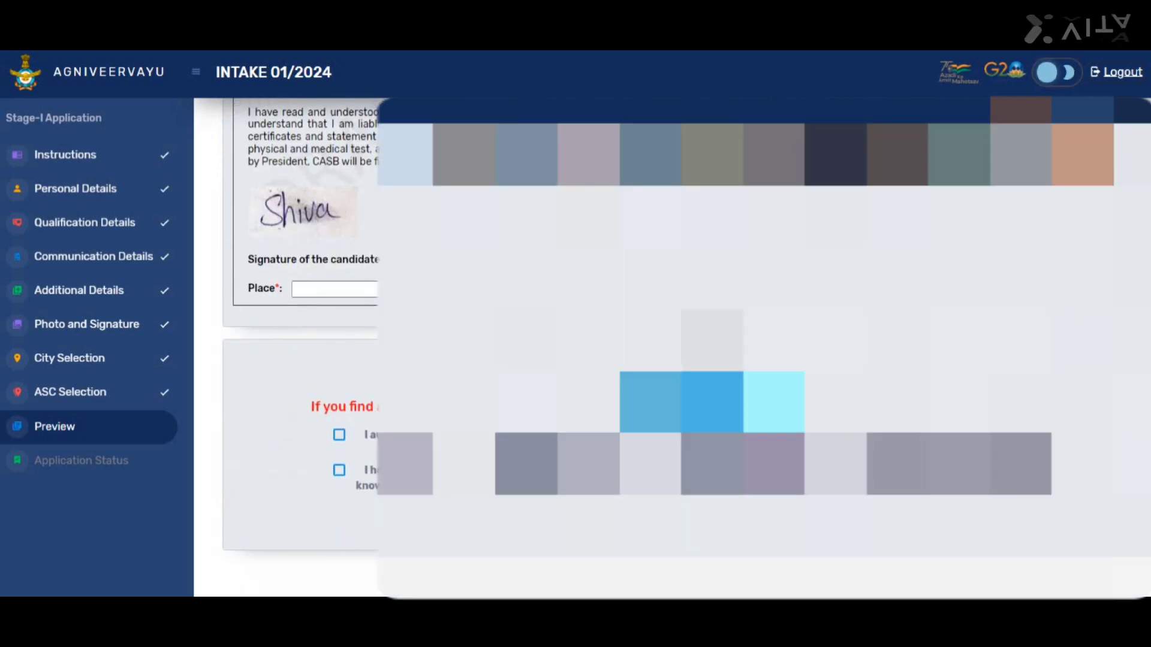
pyautogui.click(302, 286)
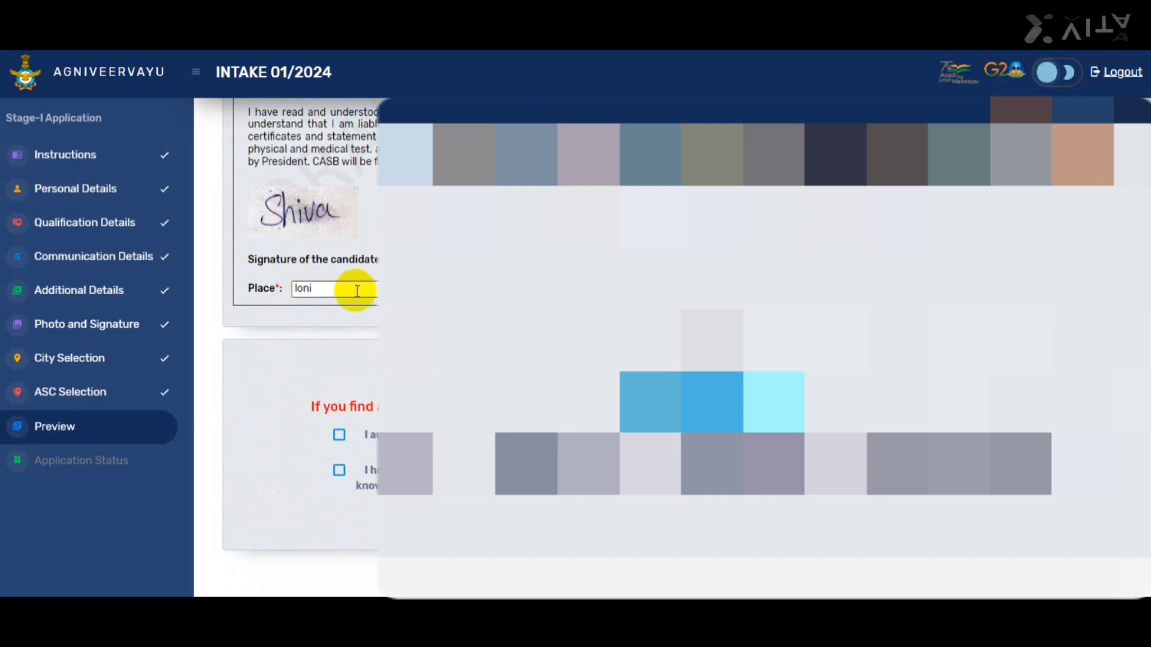
pyautogui.moveTo(360, 288); pyautogui.dragTo(211, 289)
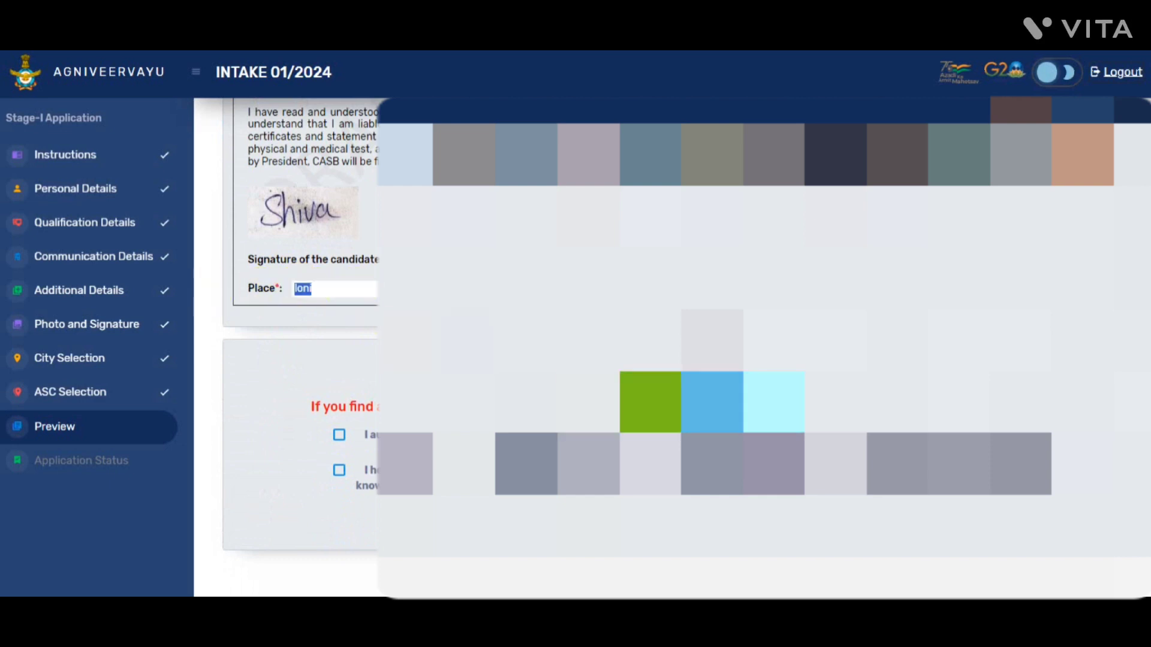
# Print the draft preview to PDF as 'AV _ Draft Preview.pdf'
pyautogui.click(358, 289)
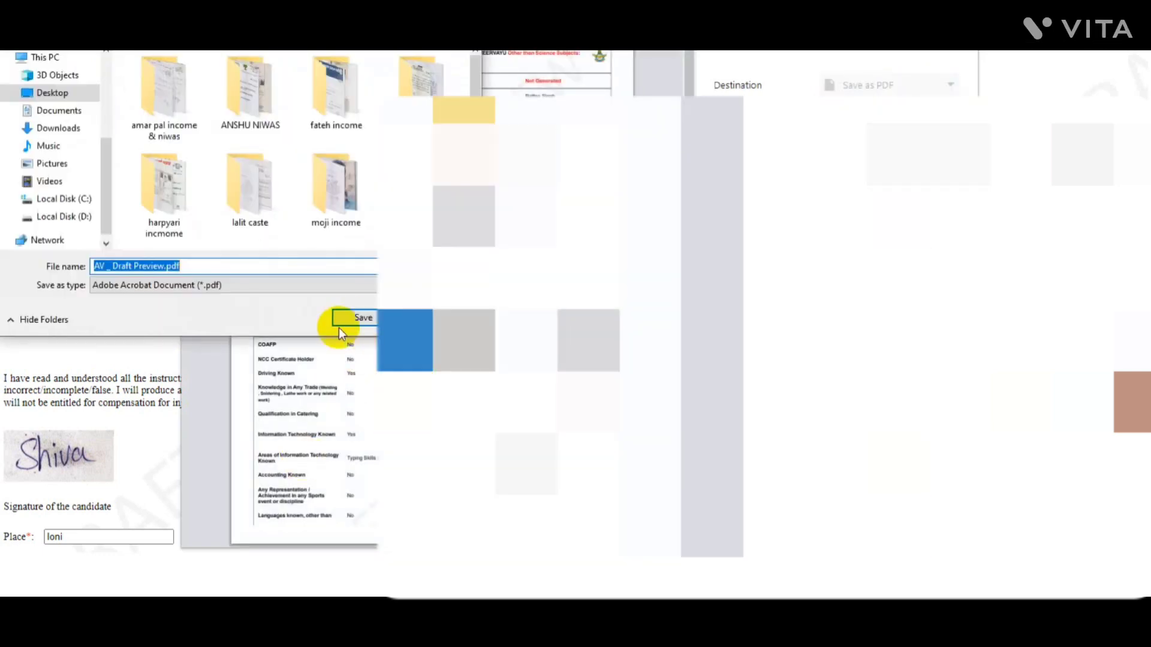
pyautogui.click(362, 313)
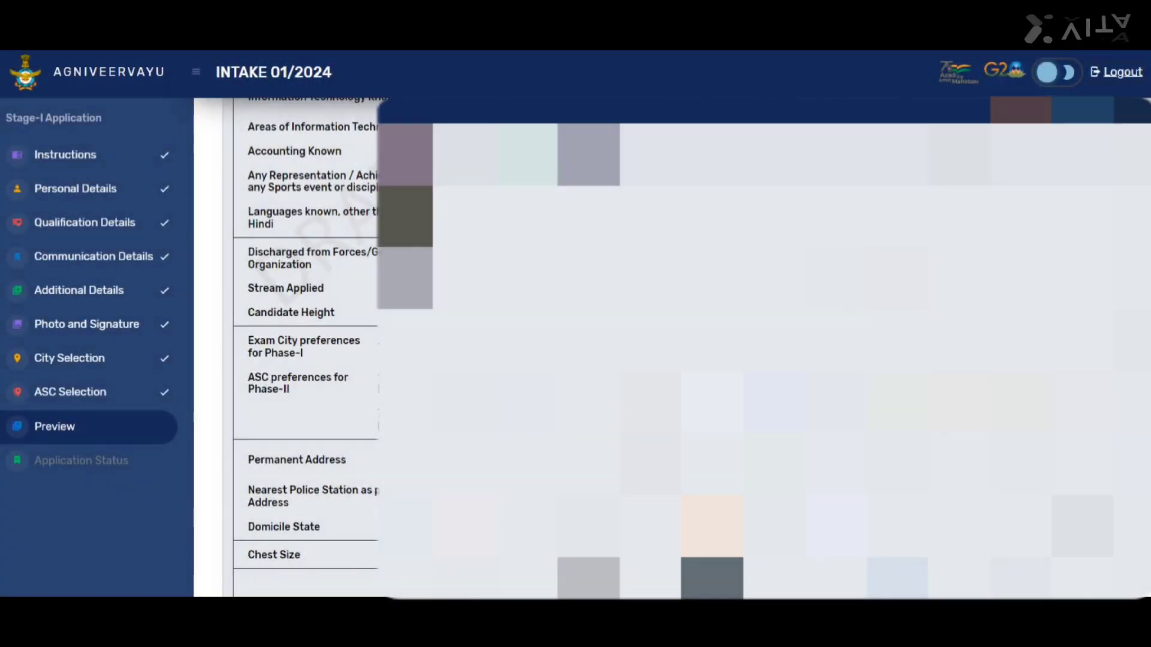
# Tick both declarations, submit, and confirm the details in the Confirm Details dialog
pyautogui.scroll(-6, 300, 300)
pyautogui.scroll(-2, 336, 456)
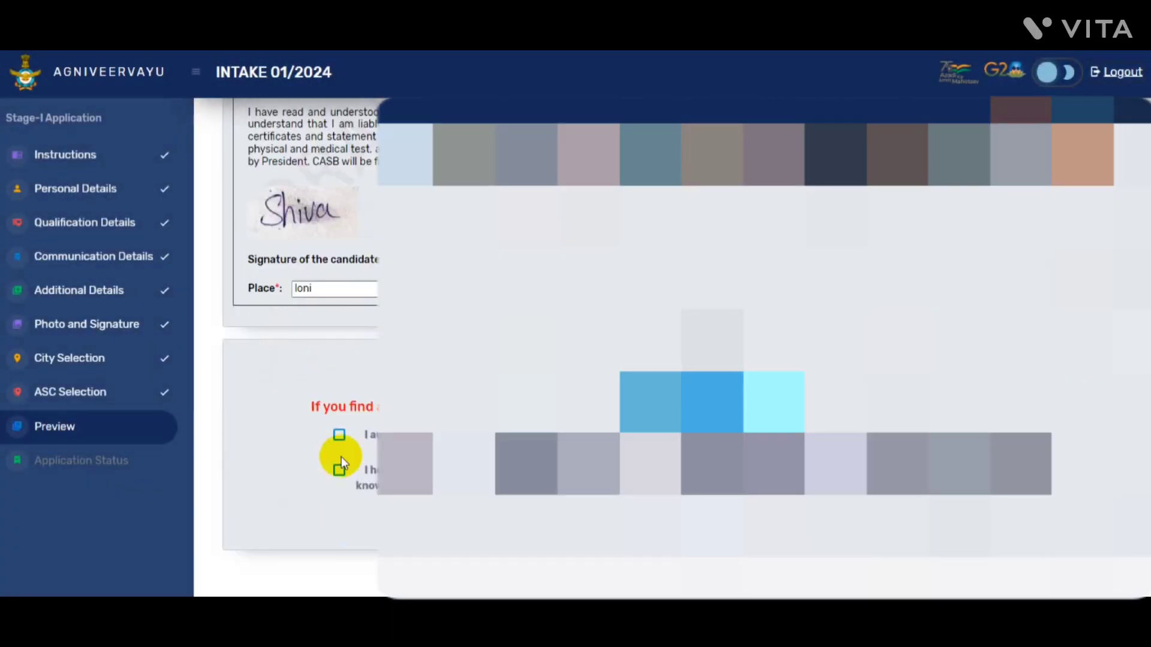
pyautogui.click(340, 435)
pyautogui.click(340, 473)
pyautogui.click(672, 520)
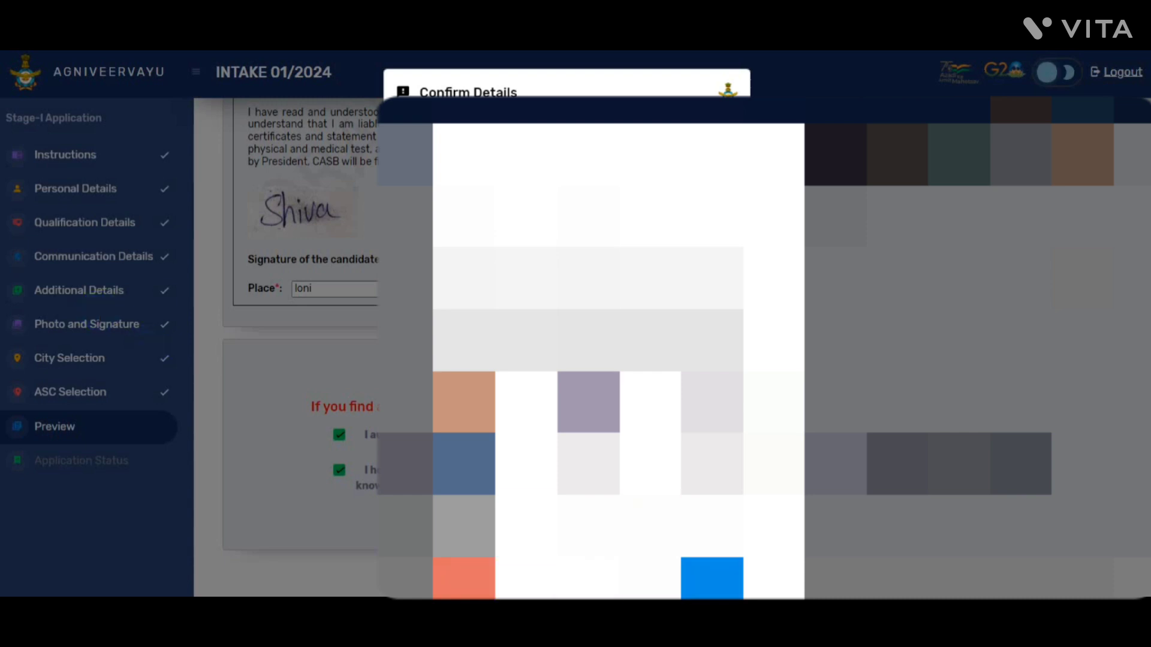
pyautogui.click(712, 579)
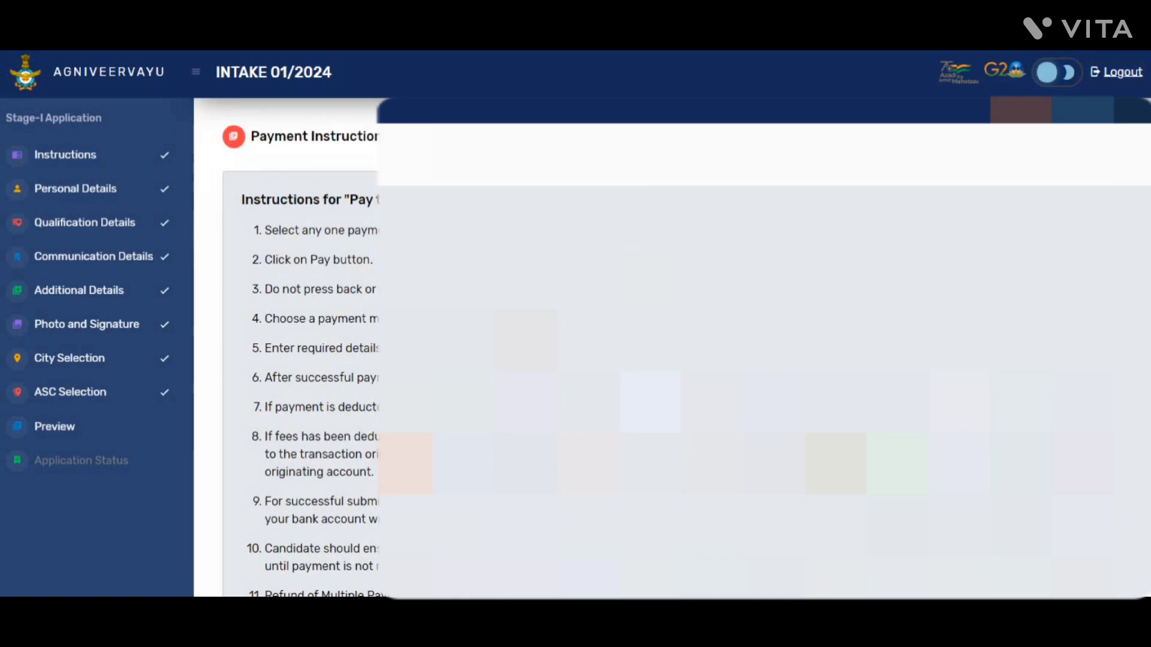
# Select Payment Gateway 1 and proceed to pay the ₹250.00 fee via BillDesk
pyautogui.scroll(-8, 789, 510)
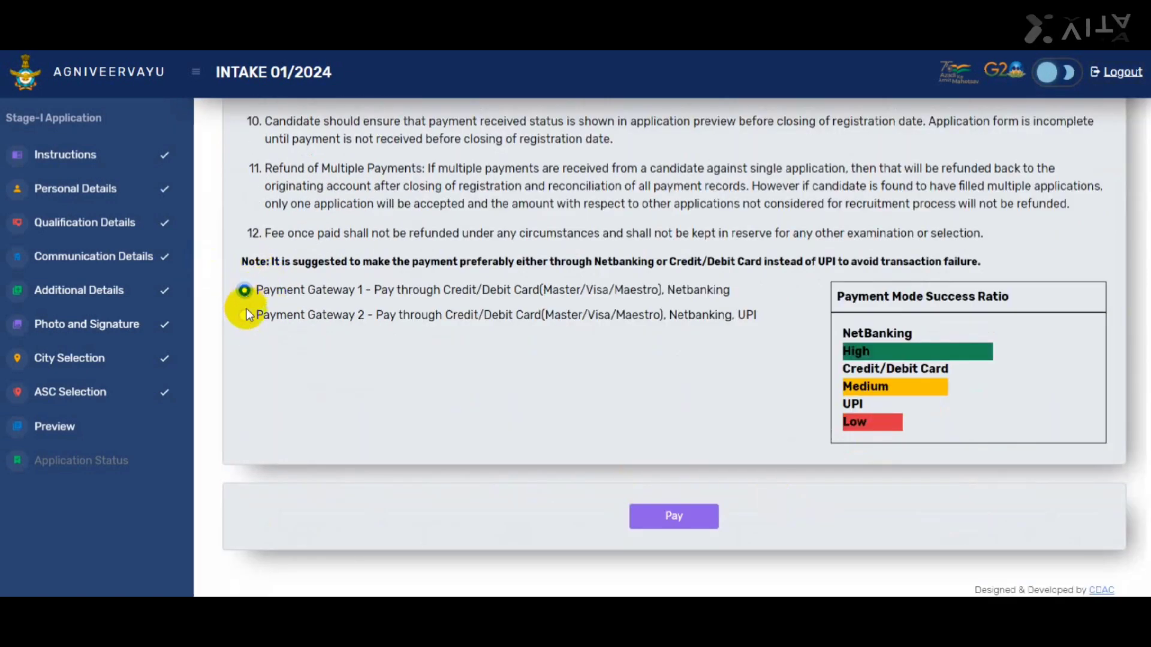
pyautogui.click(245, 316)
pyautogui.click(246, 290)
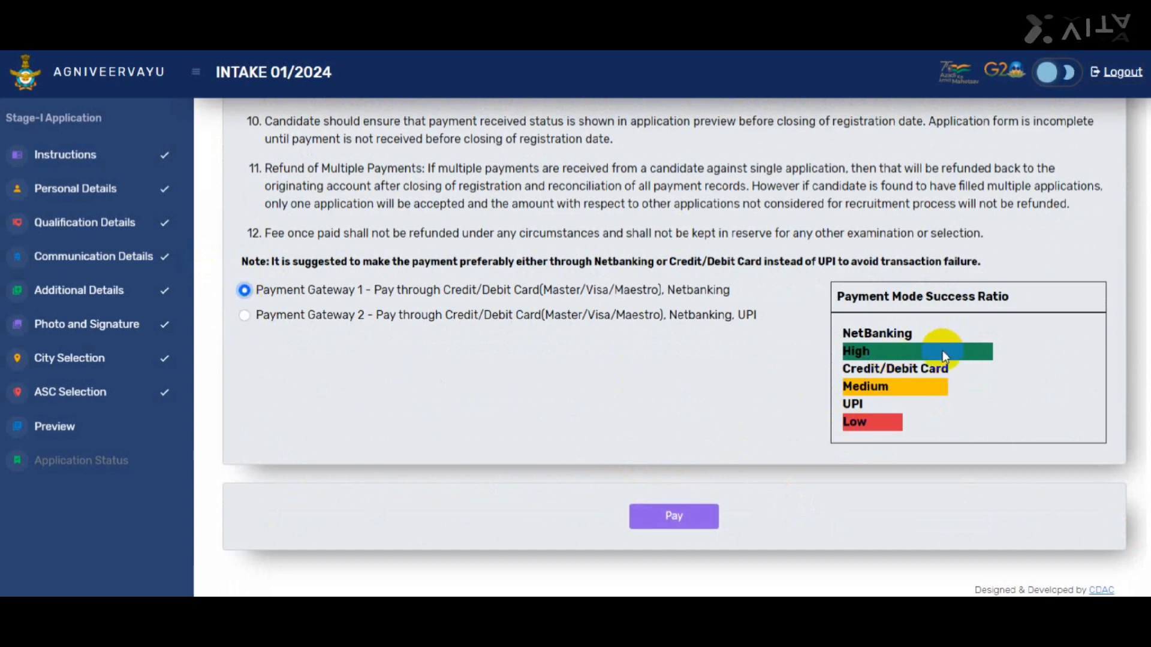
pyautogui.click(691, 524)
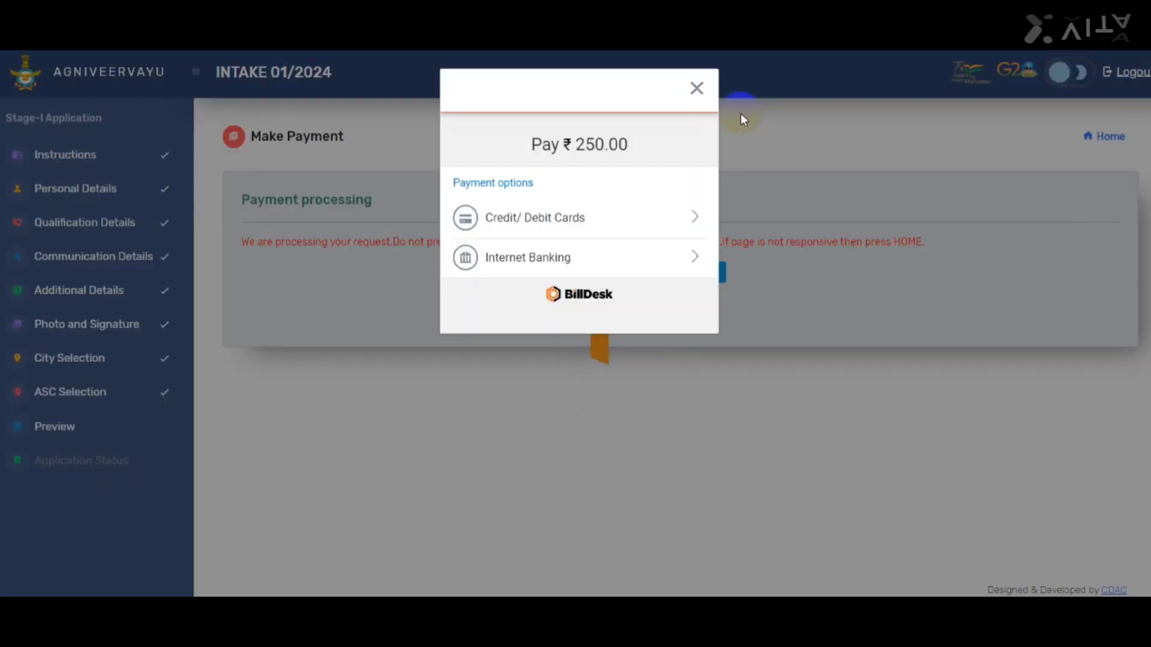
# Choose Internet Banking in BillDesk and proceed with the ₹250.00 payment to reach the bank list
pyautogui.click(593, 257)
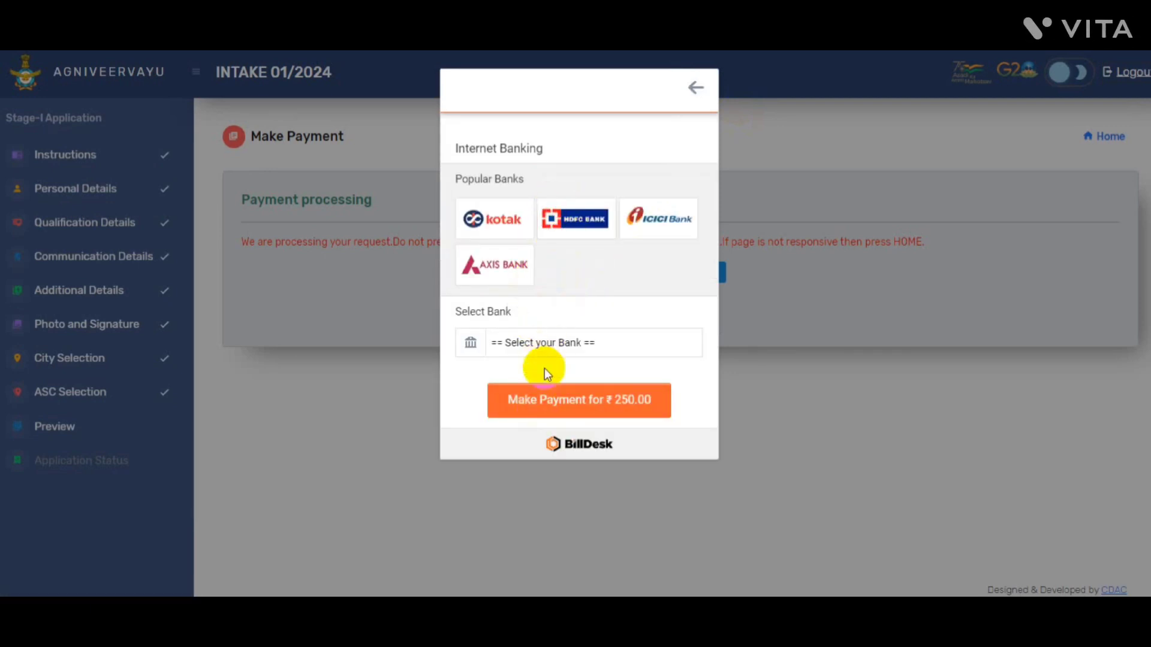
pyautogui.click(557, 402)
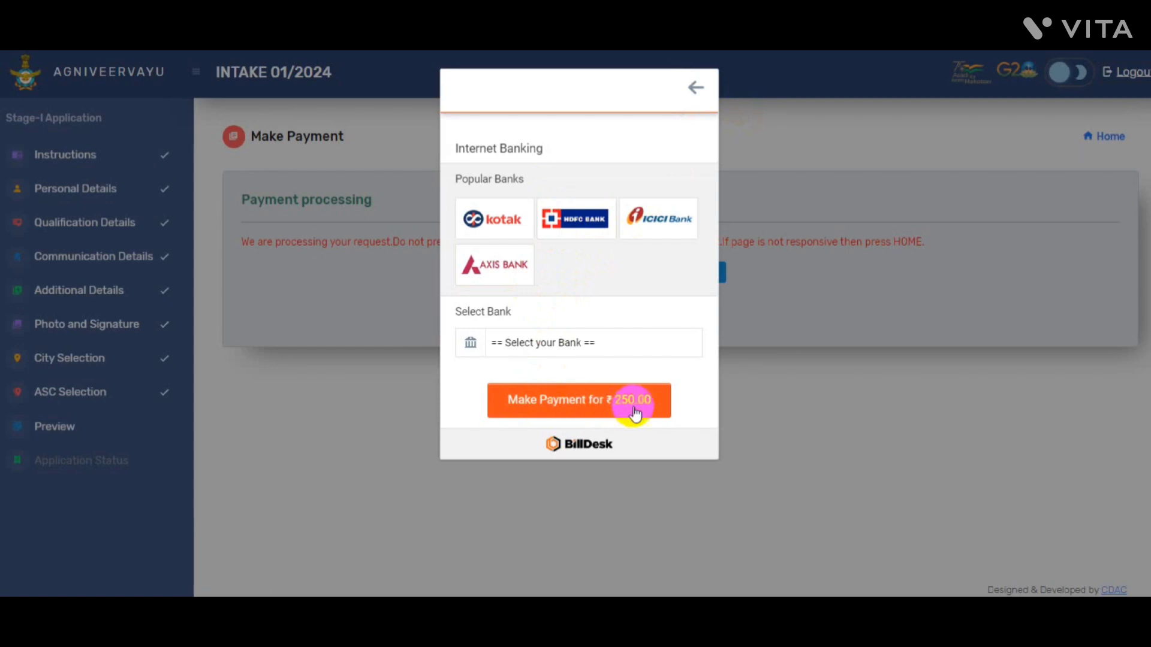